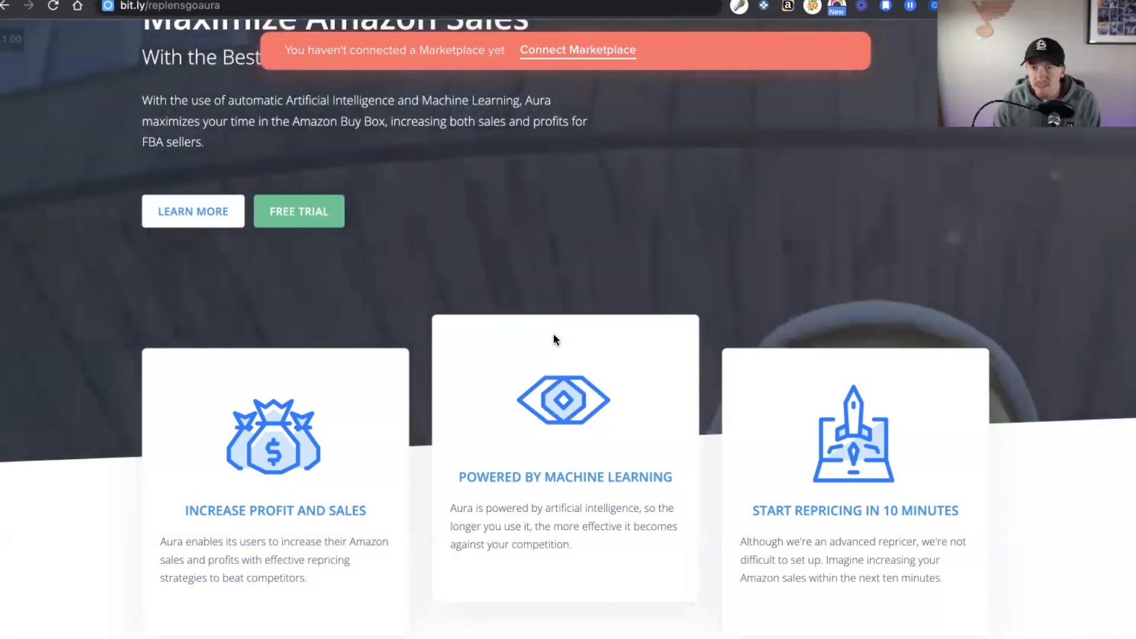
Review the Aura landing page, including its feature cards, integrations, Buy Box explanation, winning strategies, competitor definition and key metrics sections
scroll(553, 339, down, 8)
scroll(237, 155, up, 6)
scroll(428, 203, up, 2)
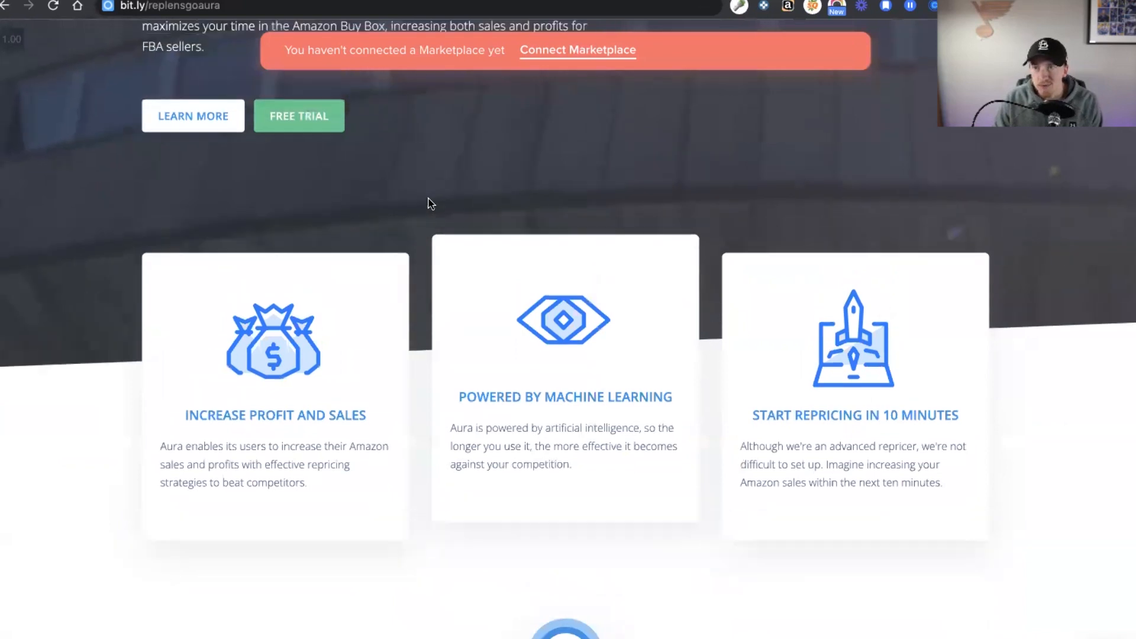
scroll(579, 239, down, 9)
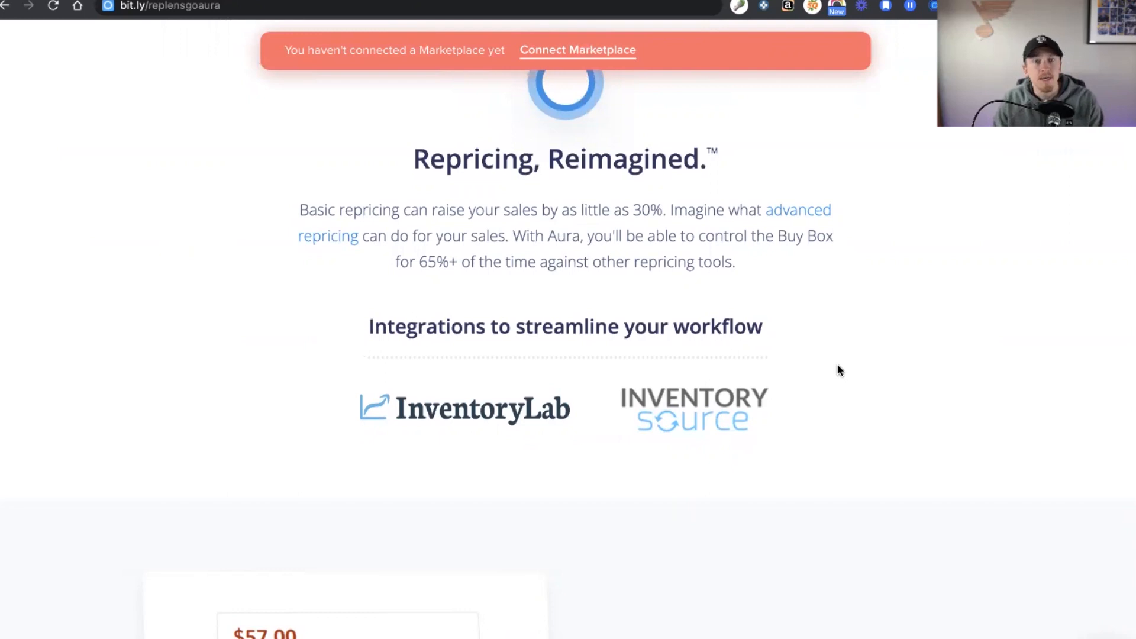
scroll(837, 370, down, 3)
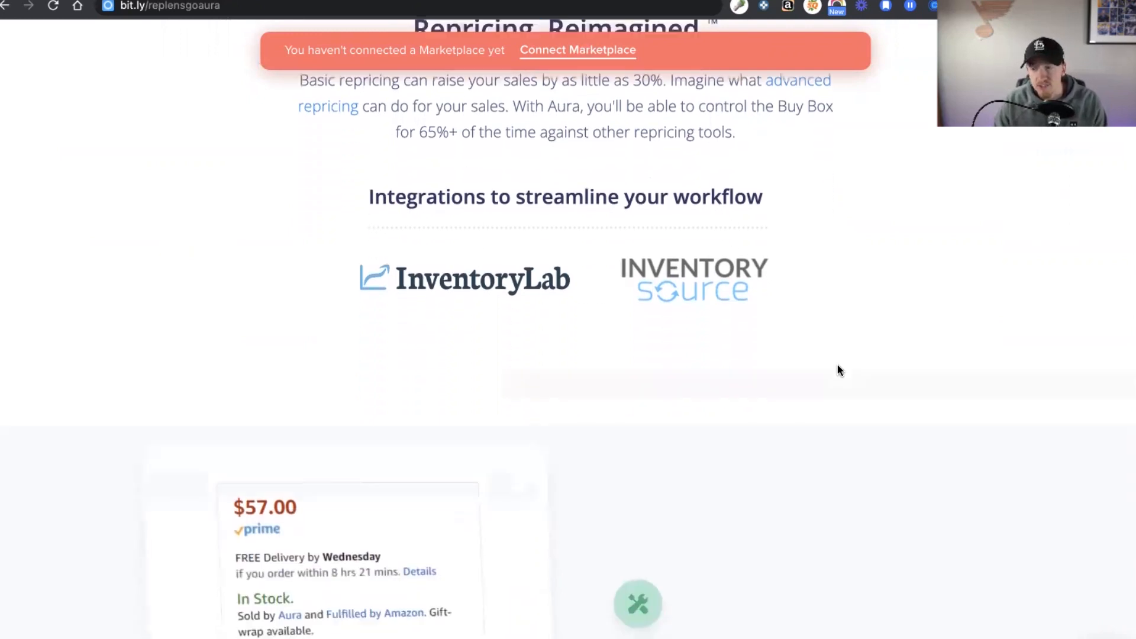
scroll(837, 370, down, 8)
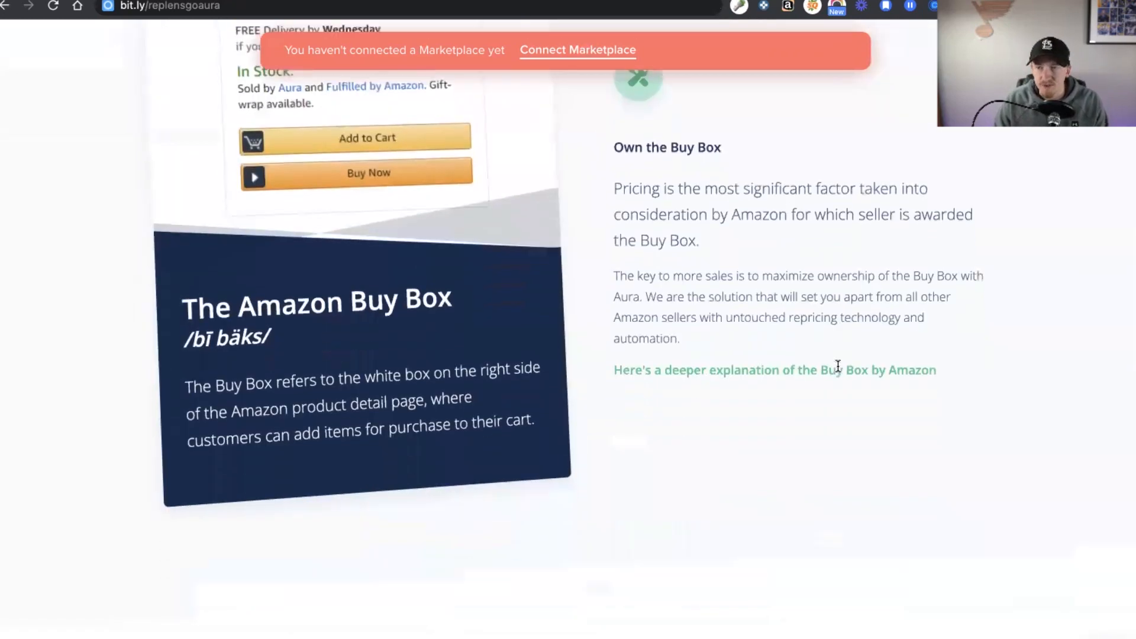
scroll(837, 367, down, 10)
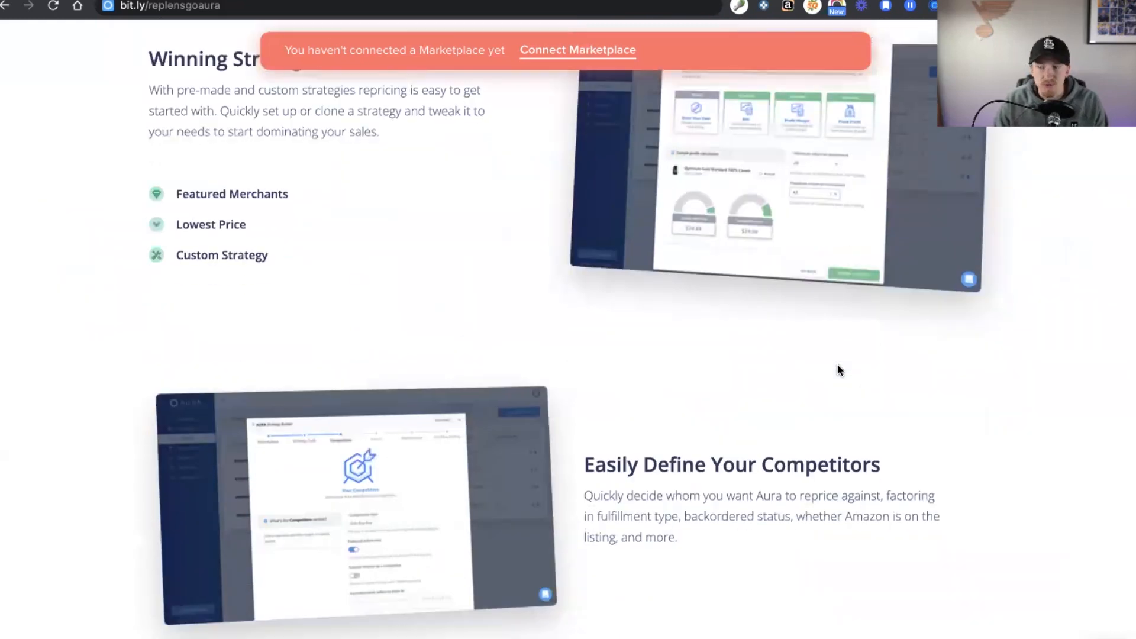
scroll(838, 371, down, 6)
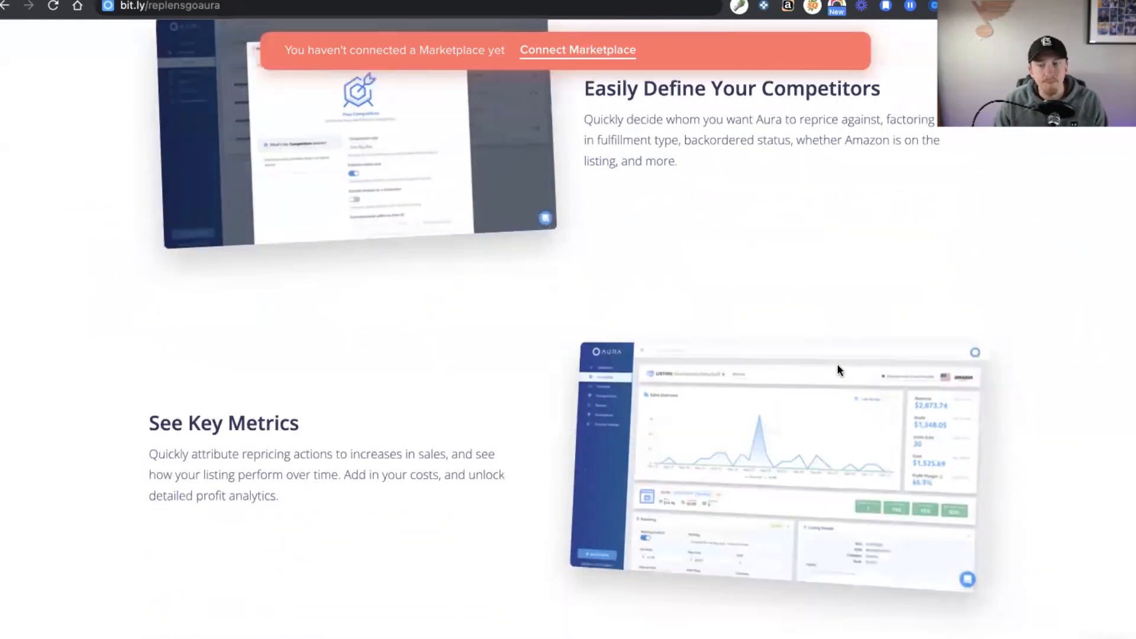
scroll(836, 367, down, 9)
scroll(837, 365, up, 20)
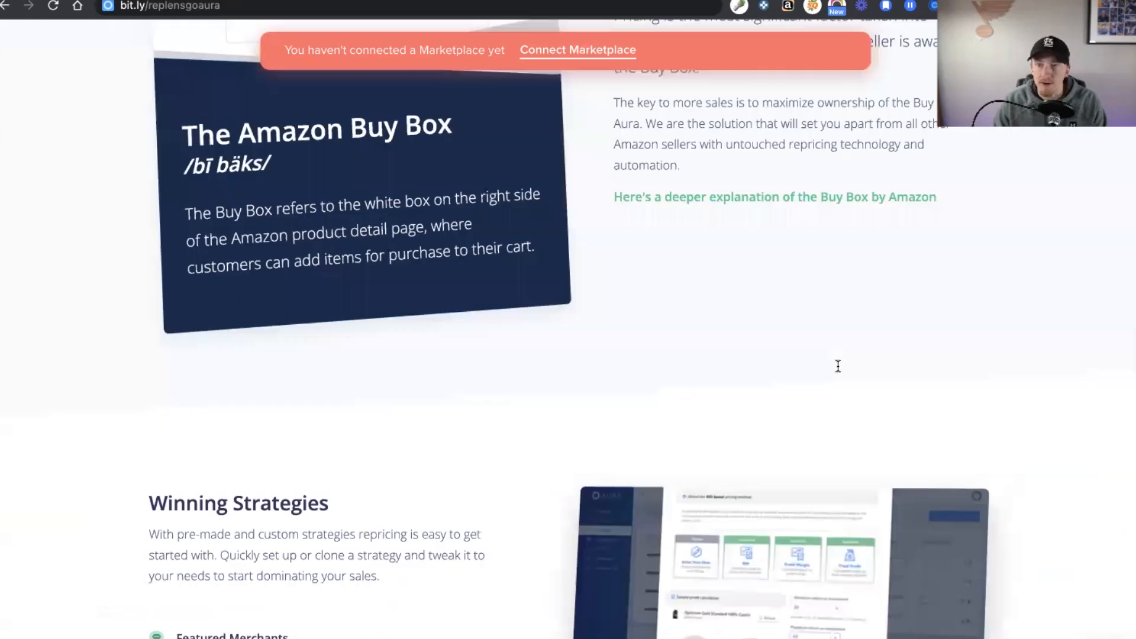
scroll(838, 366, up, 15)
Open the Aura pricing page and compare the monthly and annual plans and the Core Plan and Aura AI features
click(385, 101)
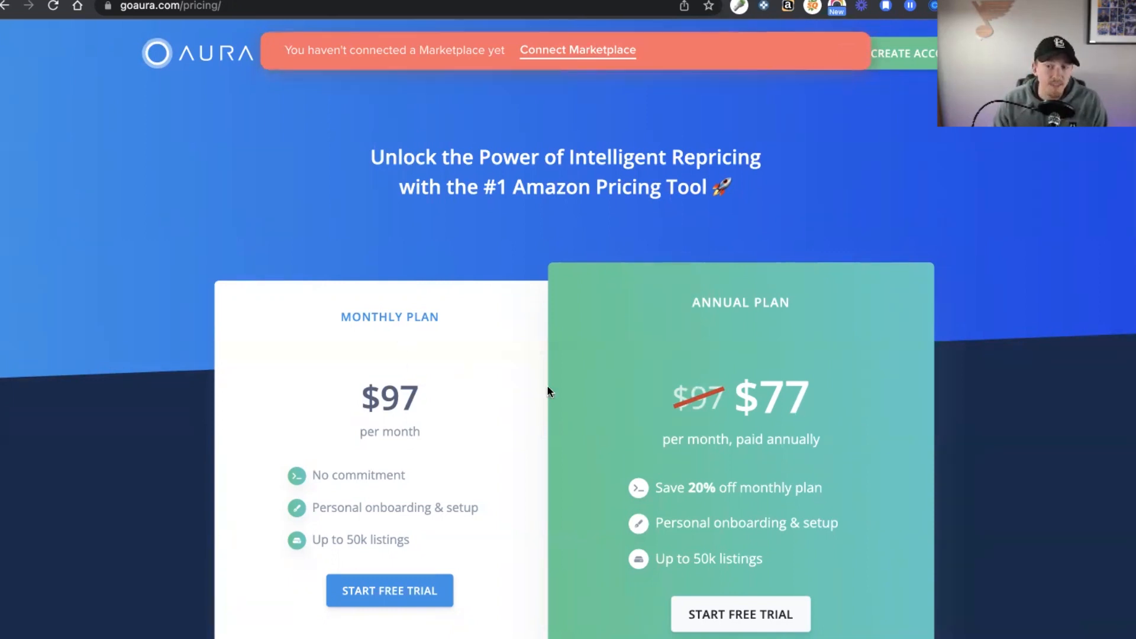
scroll(546, 386, down, 3)
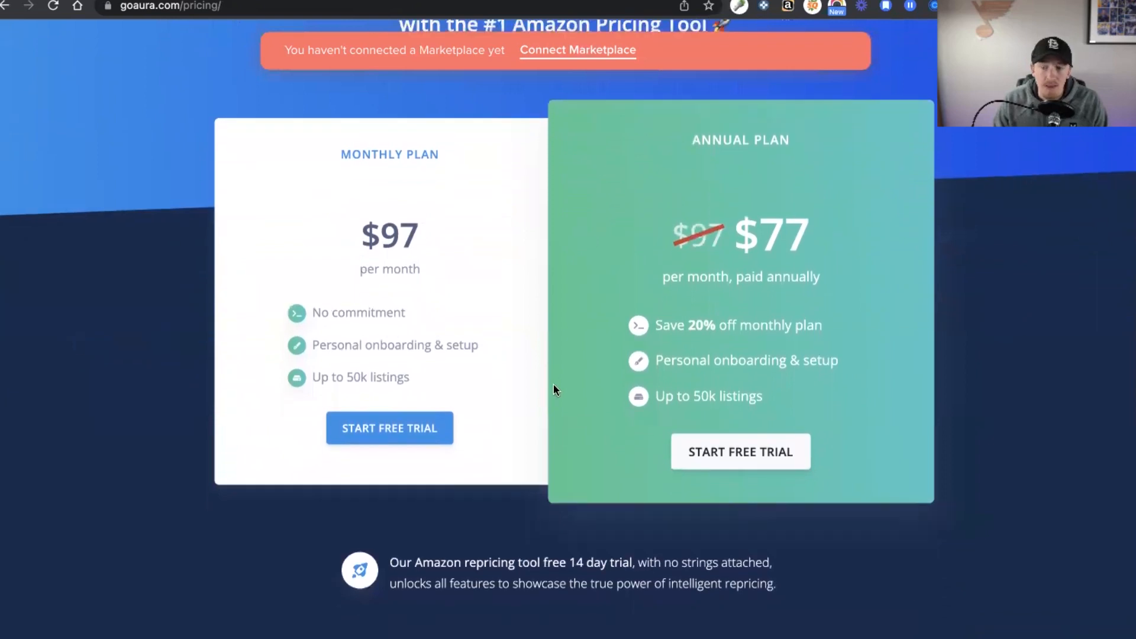
scroll(555, 387, down, 4)
scroll(557, 390, down, 1)
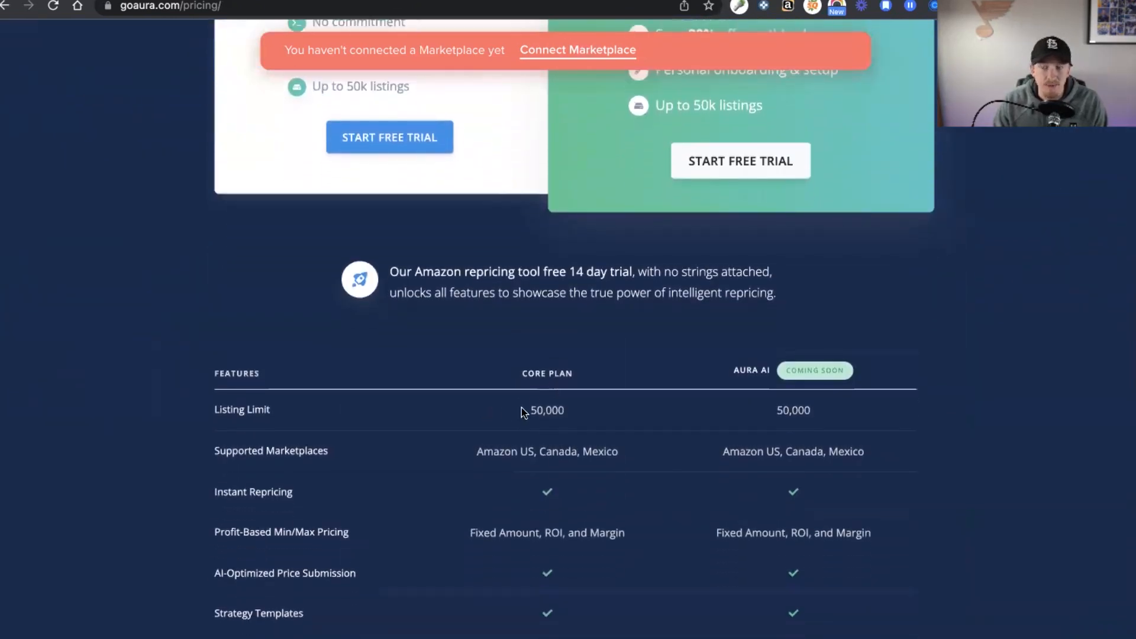
scroll(515, 422, down, 1)
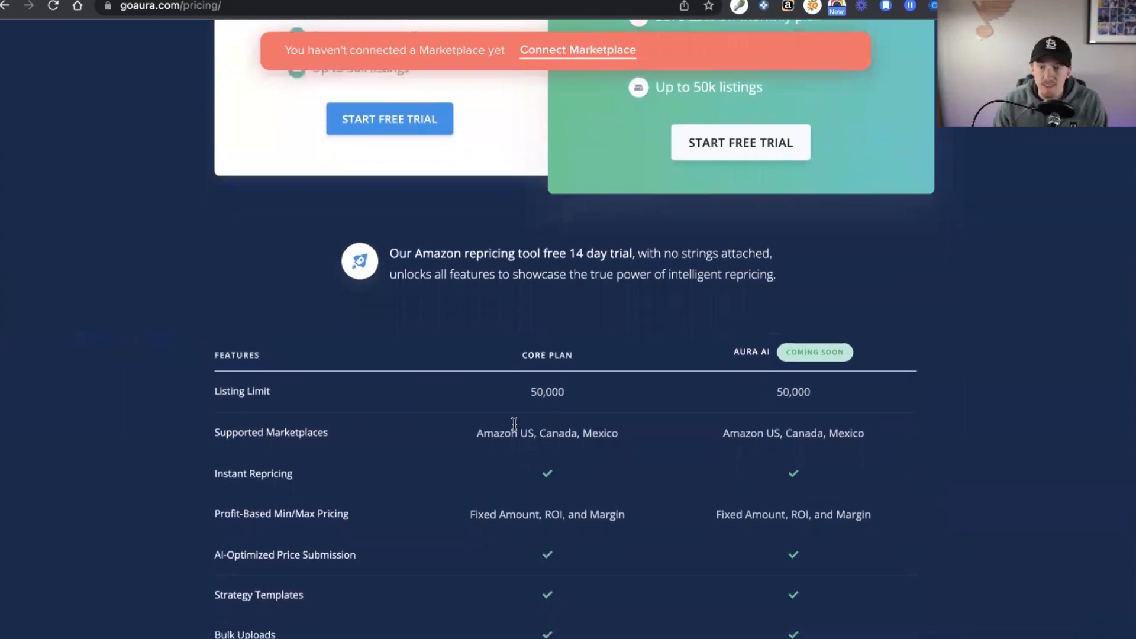
scroll(484, 403, down, 3)
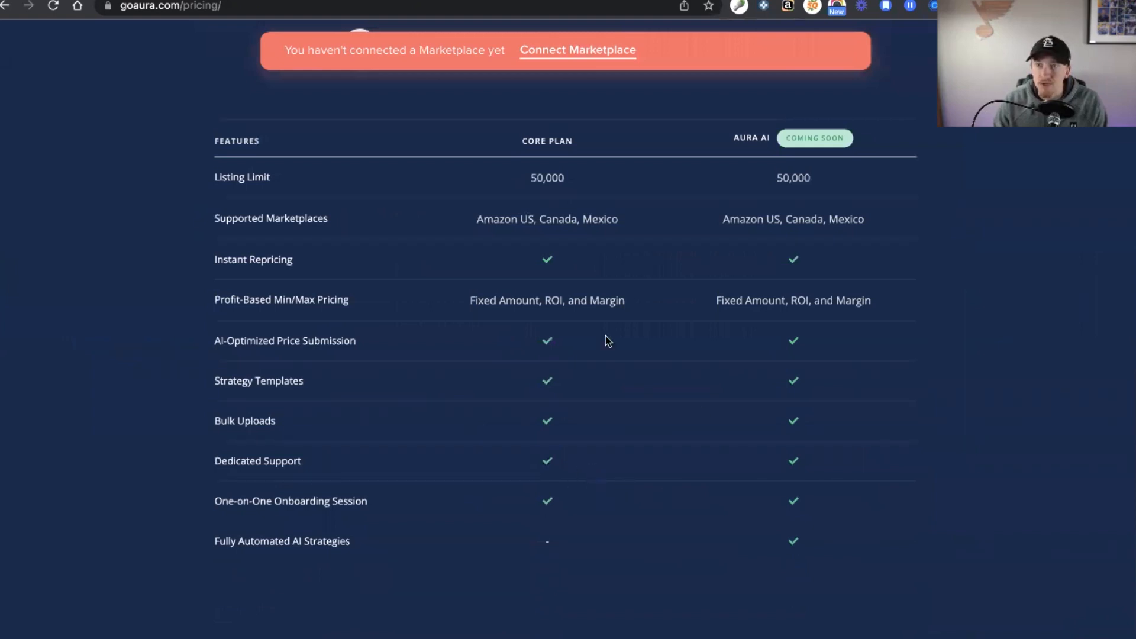
scroll(498, 448, up, 1)
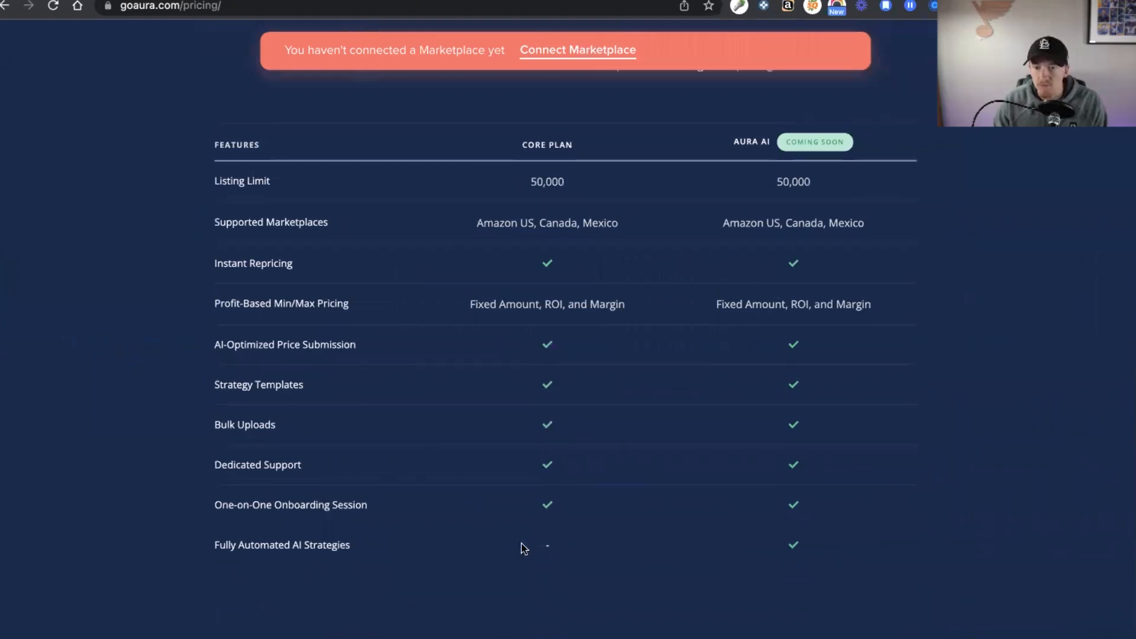
scroll(771, 551, up, 3)
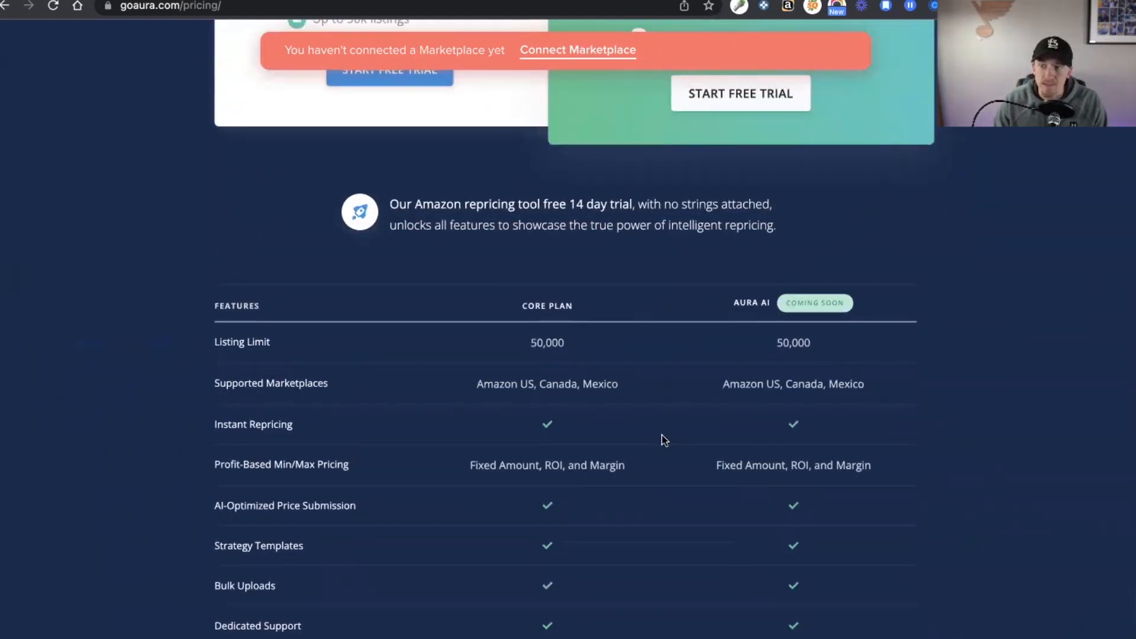
scroll(664, 440, up, 8)
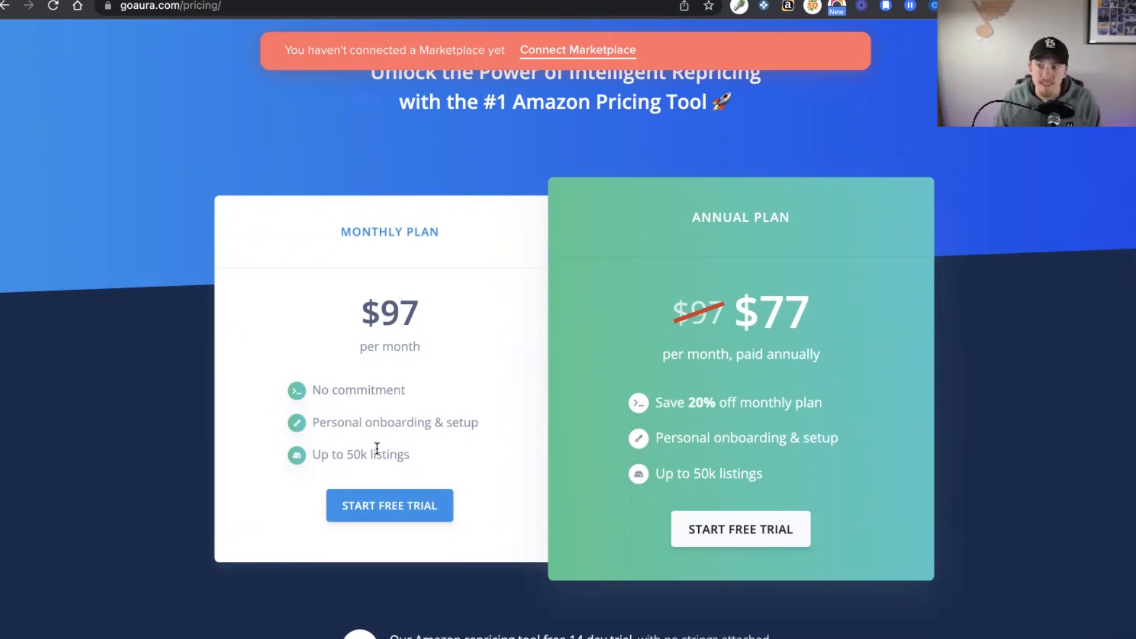
scroll(377, 448, up, 1)
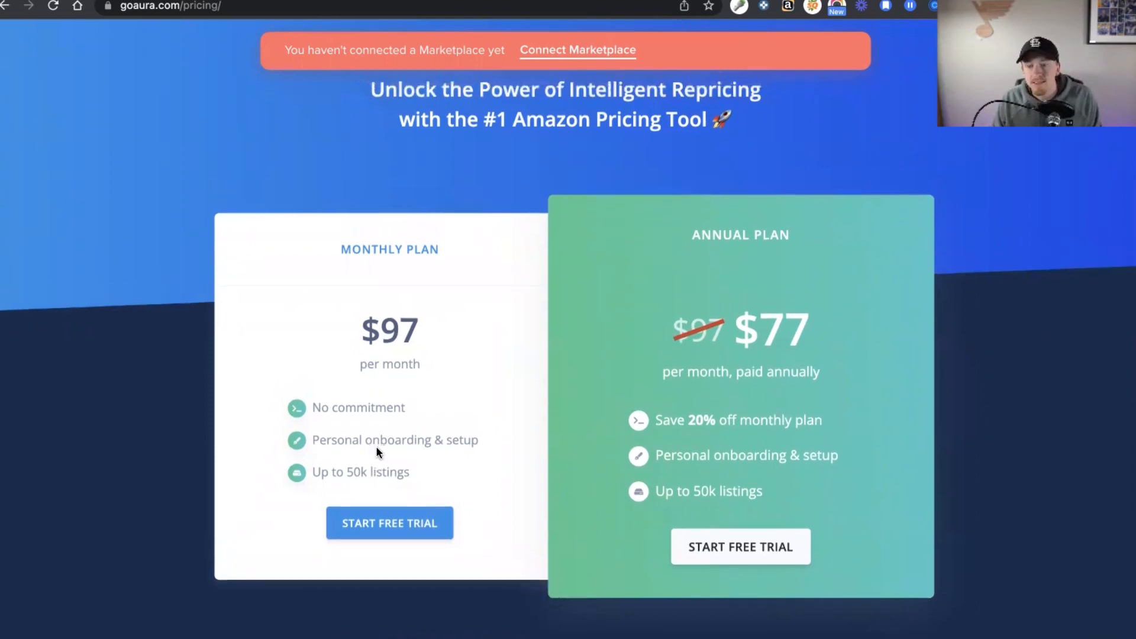
scroll(377, 448, up, 3)
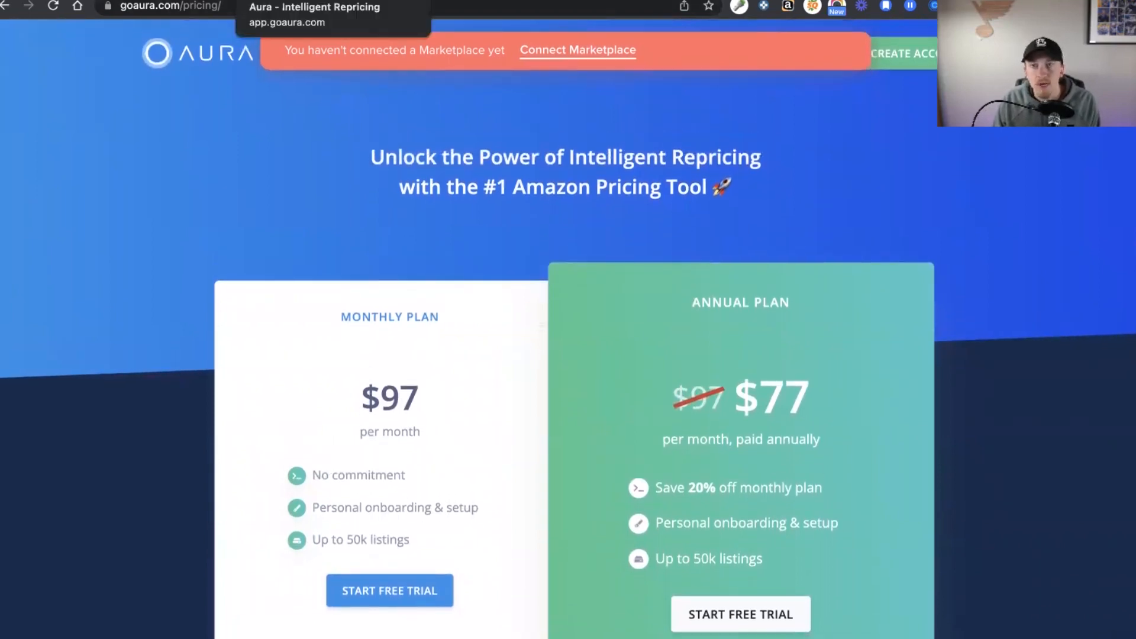
Switch to the Aura app dashboard and examine the Sales Overview and the date ranges offered for the Repricing Overview
click(284, 0)
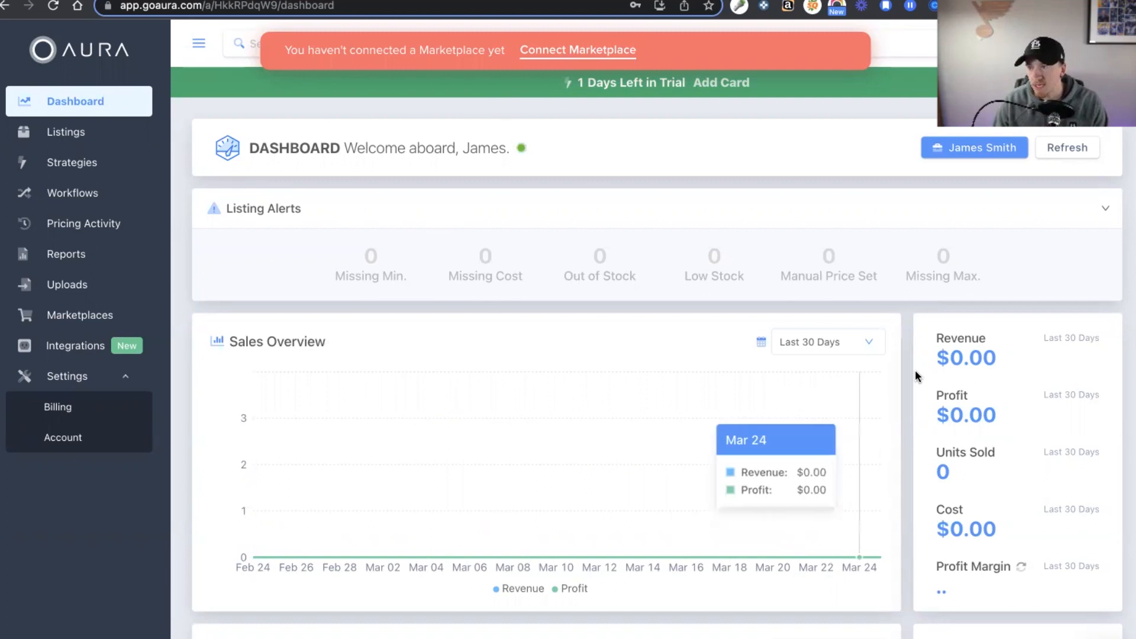
scroll(958, 467, down, 2)
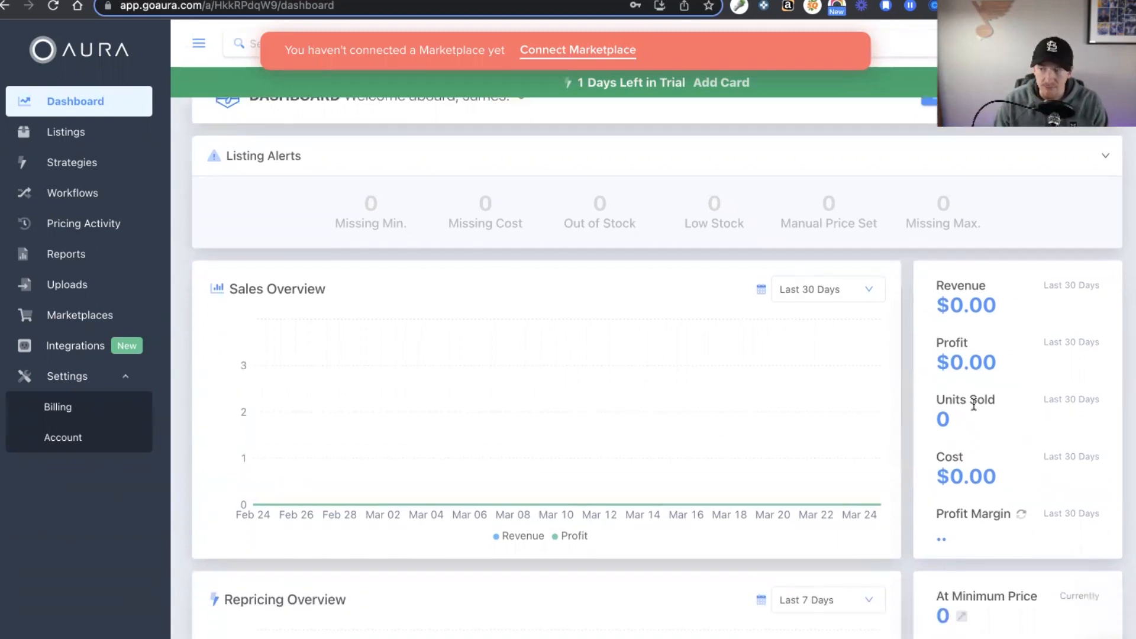
scroll(973, 406, down, 5)
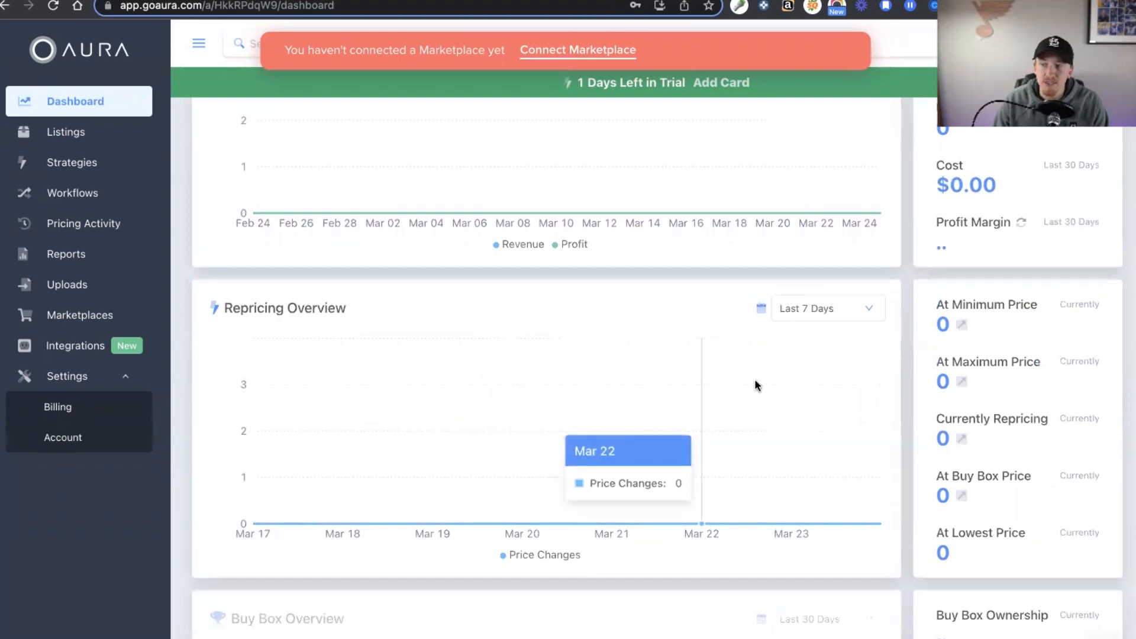
click(839, 315)
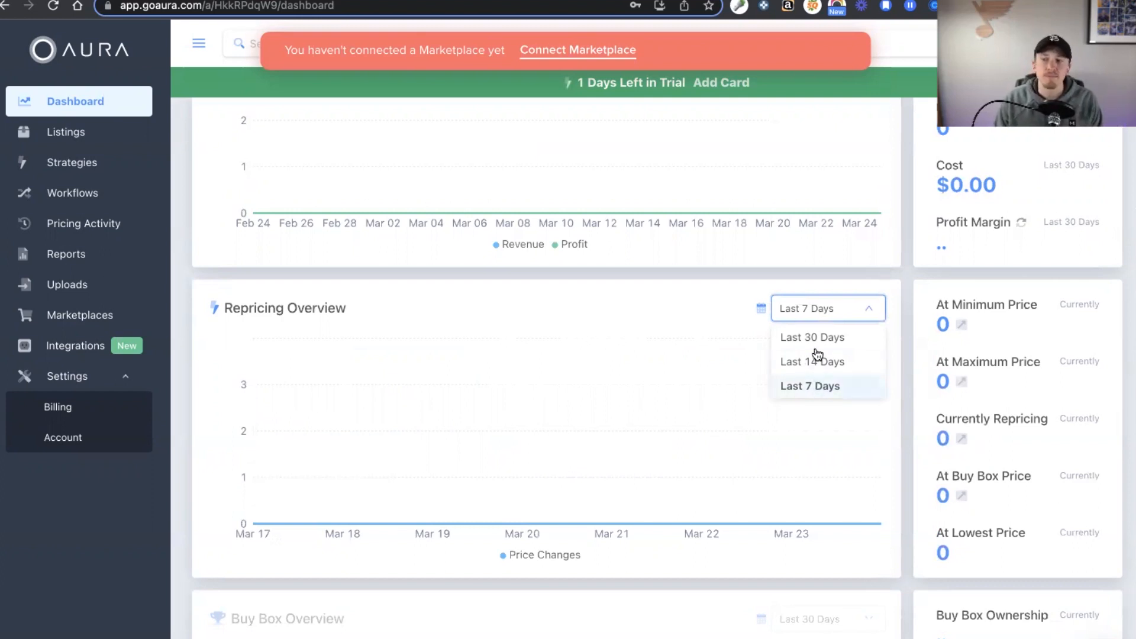
click(681, 300)
Examine the dashboard's repricing price-position figures and the Buy Box ownership and eligibility metrics
scroll(680, 301, down, 3)
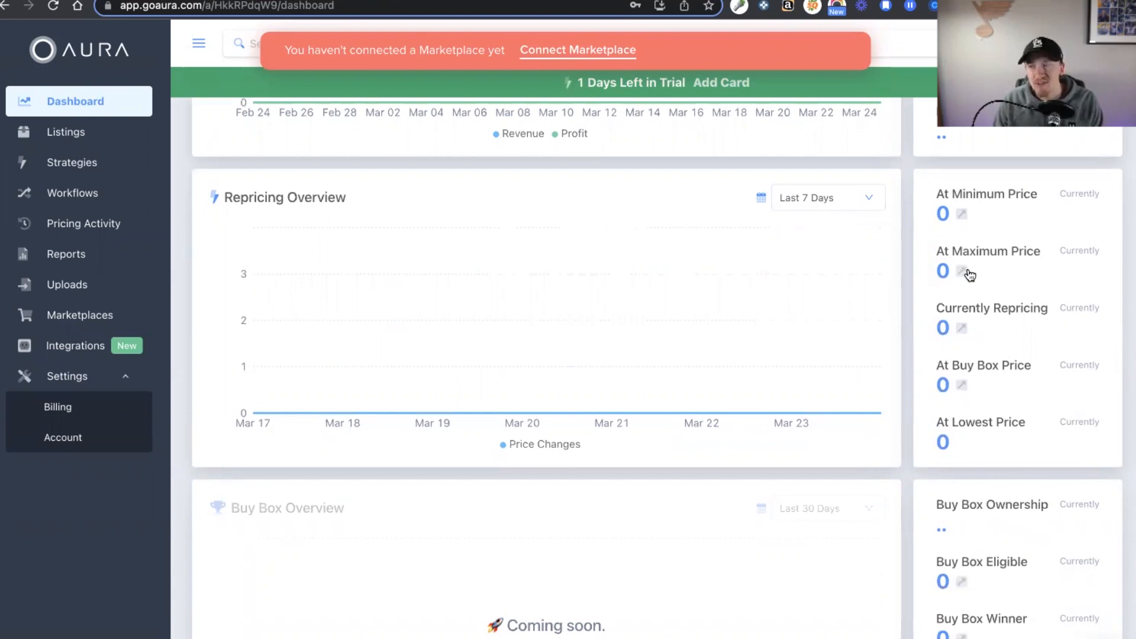
scroll(985, 279, down, 2)
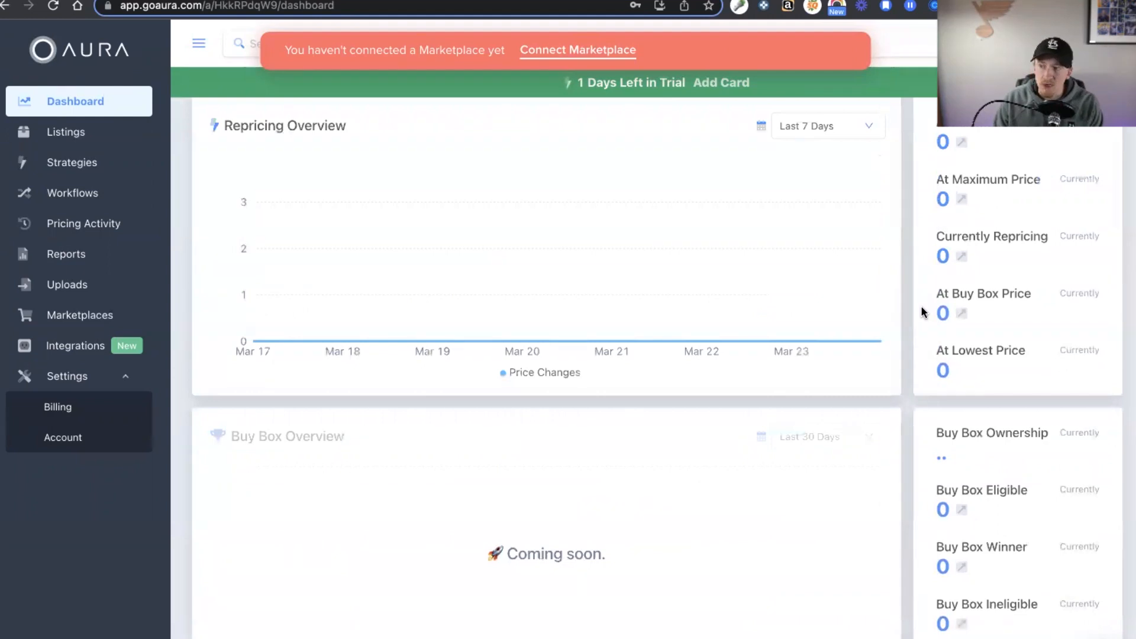
scroll(988, 210, down, 1)
scroll(988, 205, up, 1)
scroll(983, 163, up, 1)
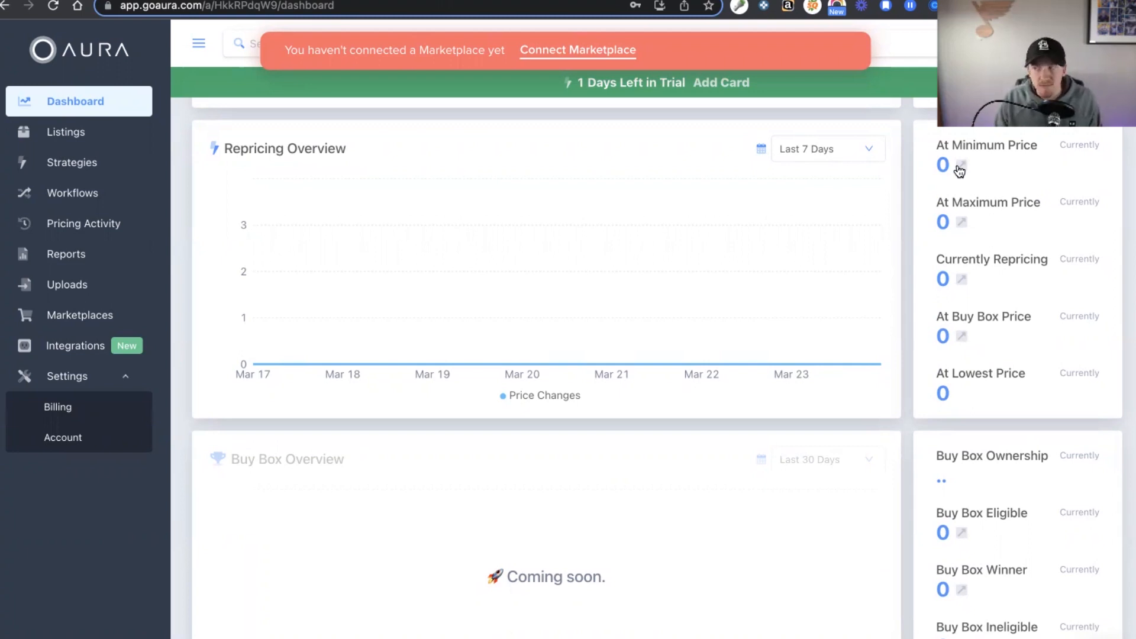
scroll(956, 169, down, 3)
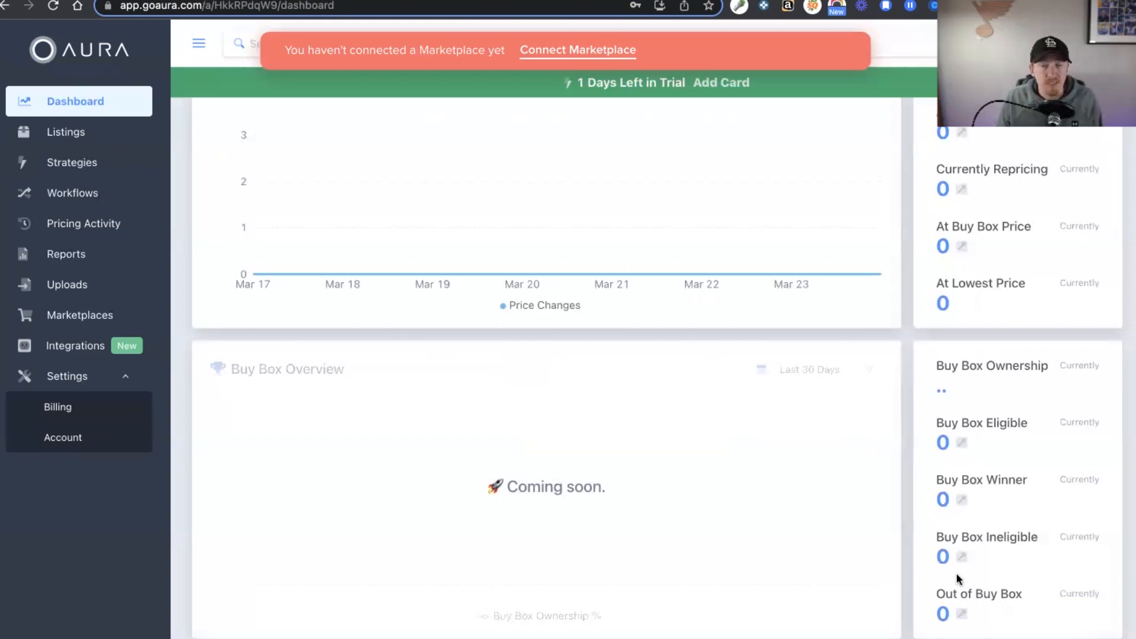
scroll(956, 573, up, 10)
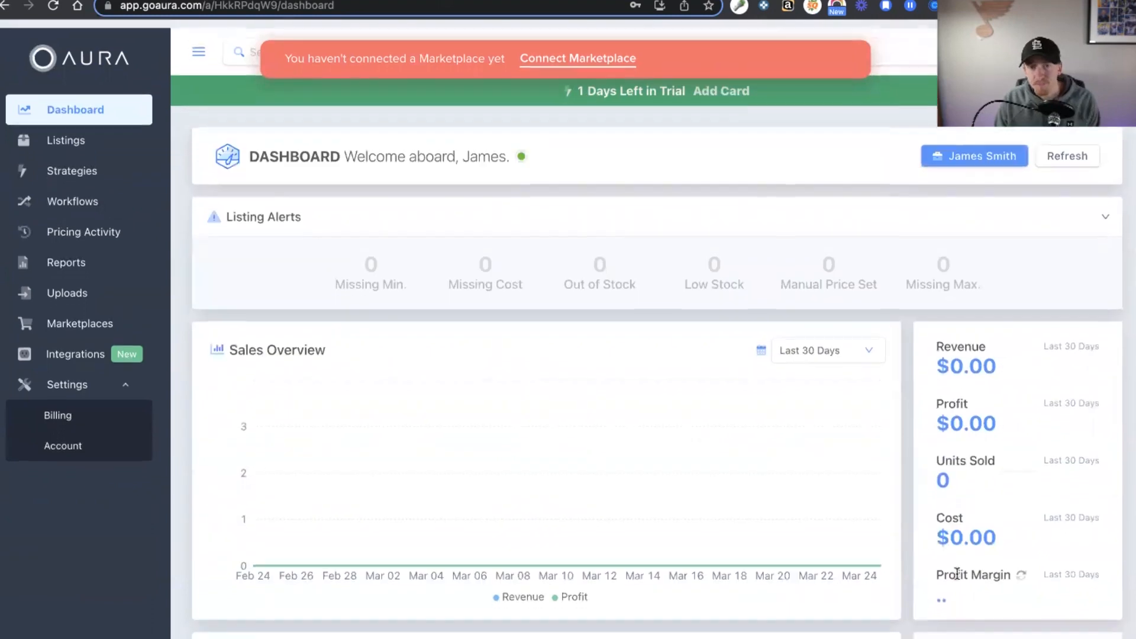
Open the marketplace listings, switch the Profit column's secondary metric to ROI, and review the table's columns
click(73, 129)
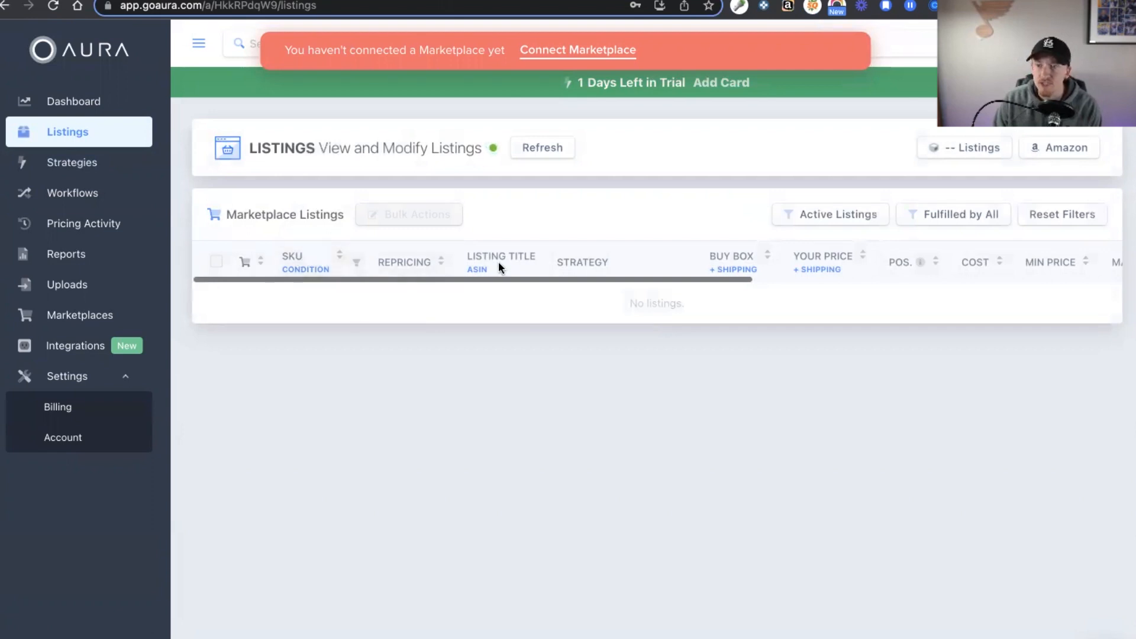
scroll(498, 262, right, 9)
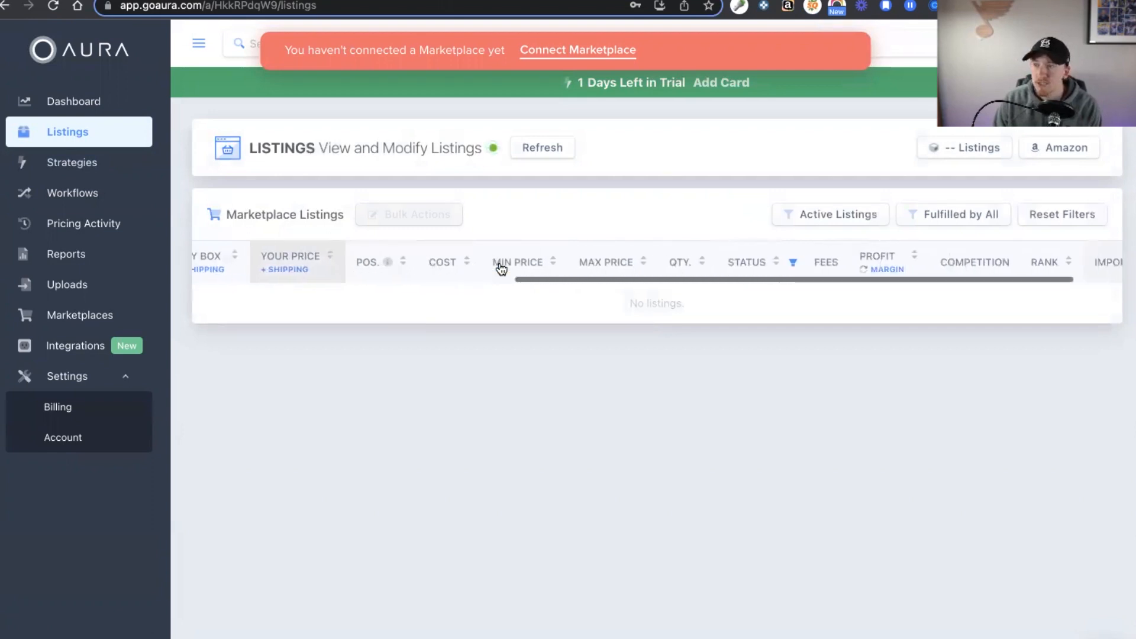
scroll(499, 265, right, 3)
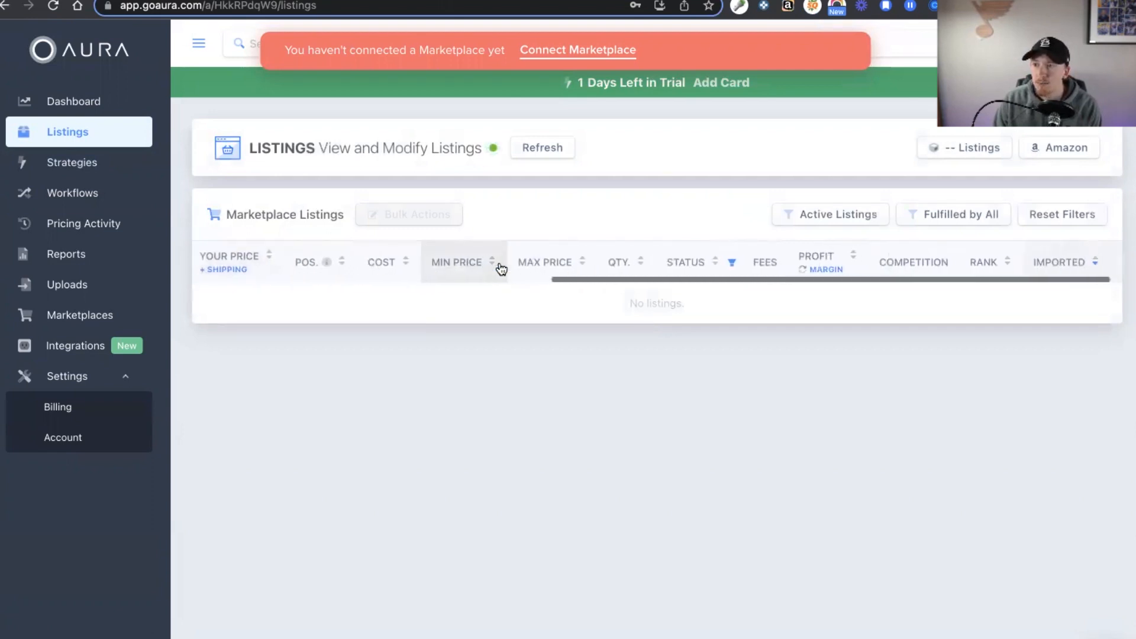
click(803, 271)
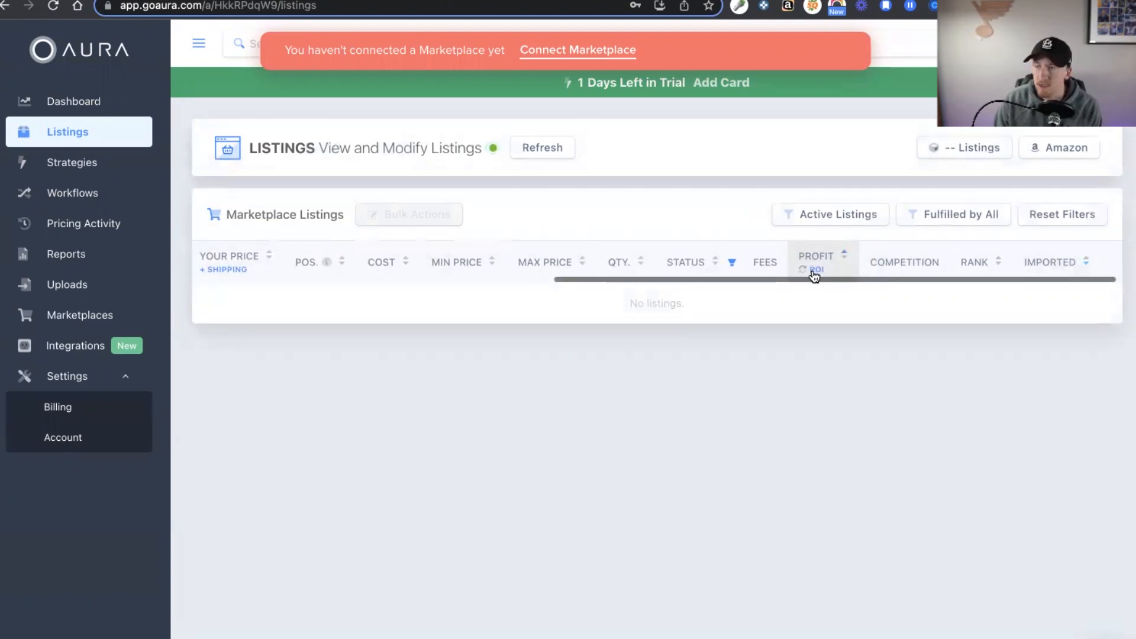
scroll(811, 273, left, 1)
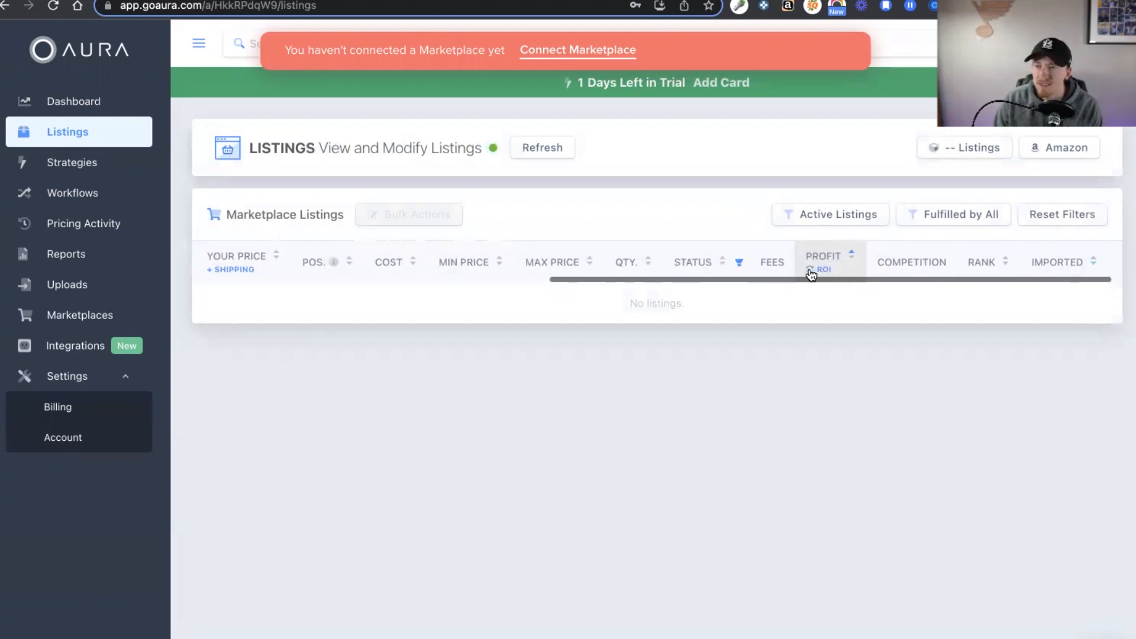
scroll(811, 273, left, 10)
scroll(811, 273, left, 5)
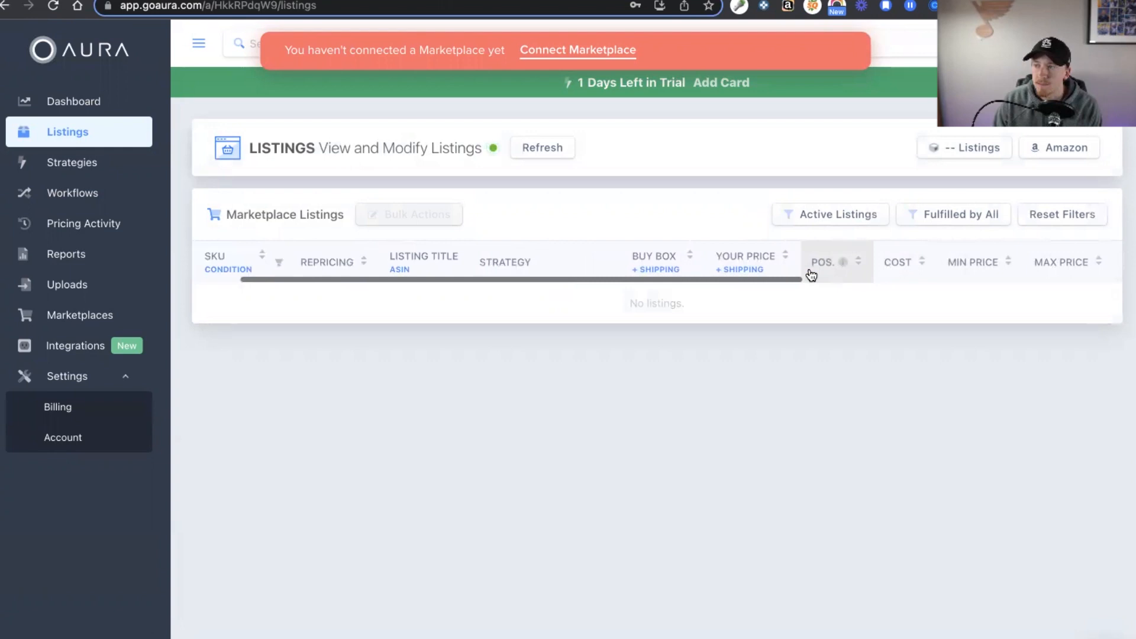
scroll(810, 274, left, 2)
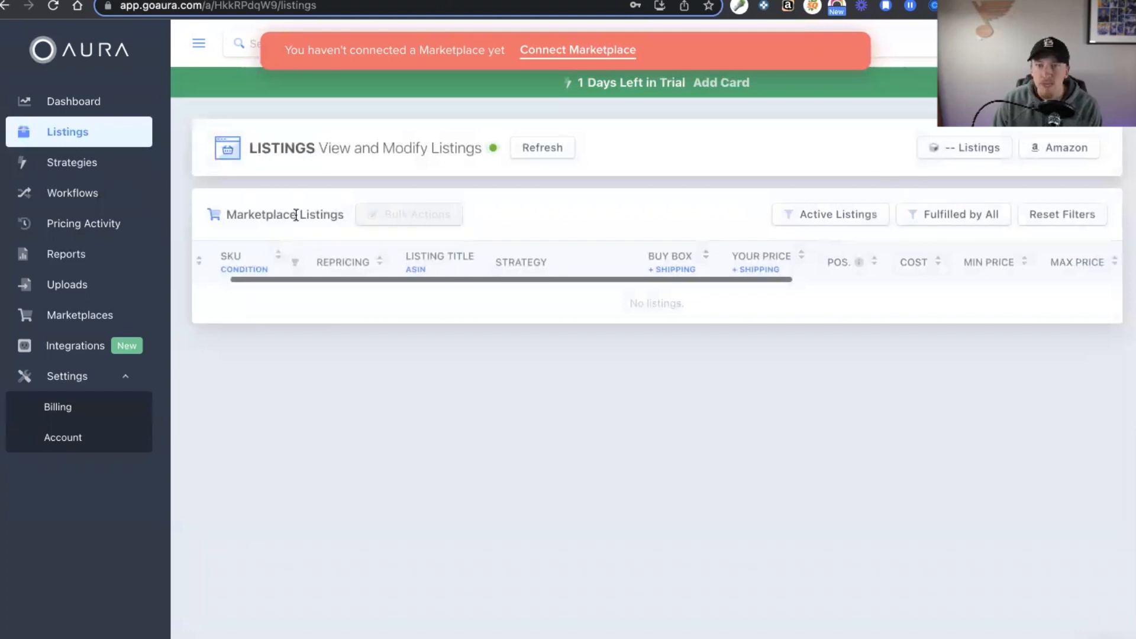
Start a new repricing strategy and choose Amazon as its marketplace
click(104, 161)
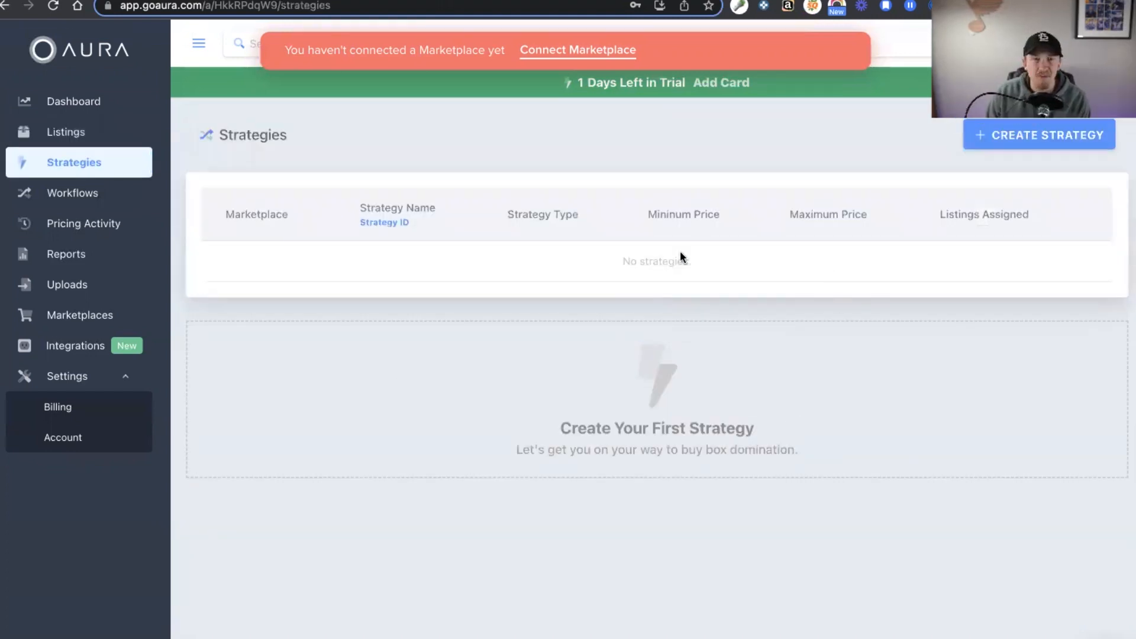
click(1006, 135)
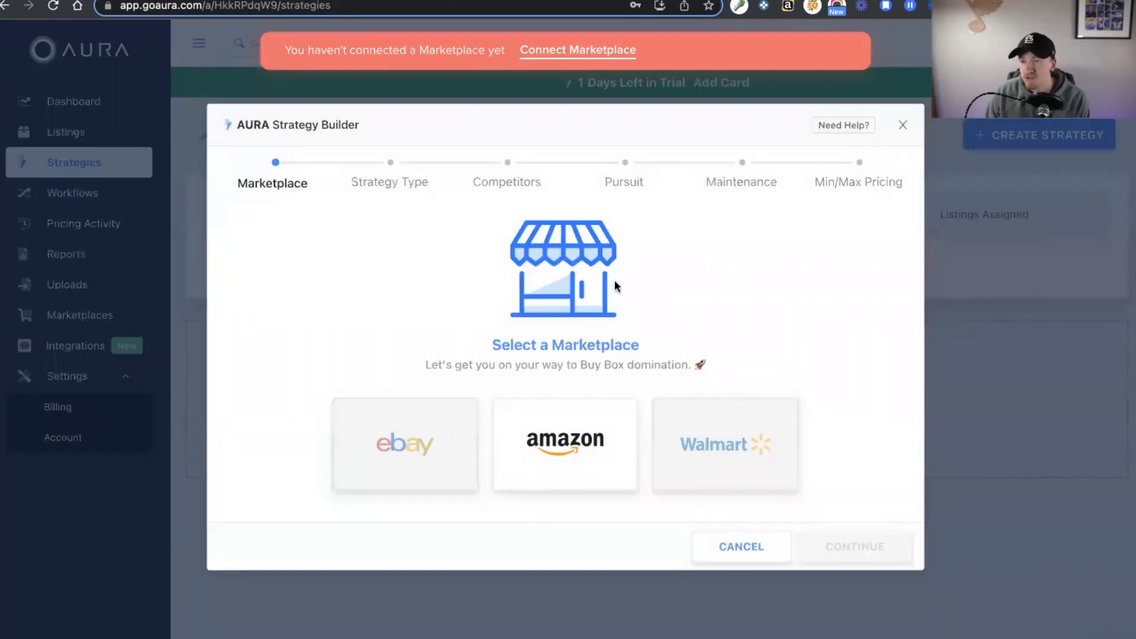
click(565, 451)
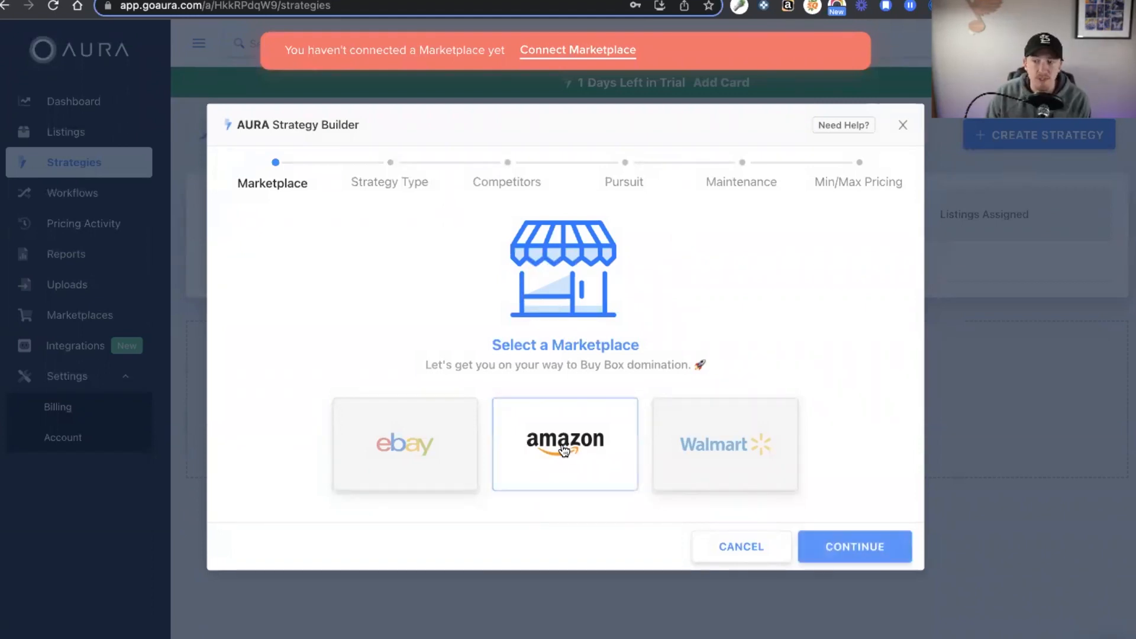
click(867, 548)
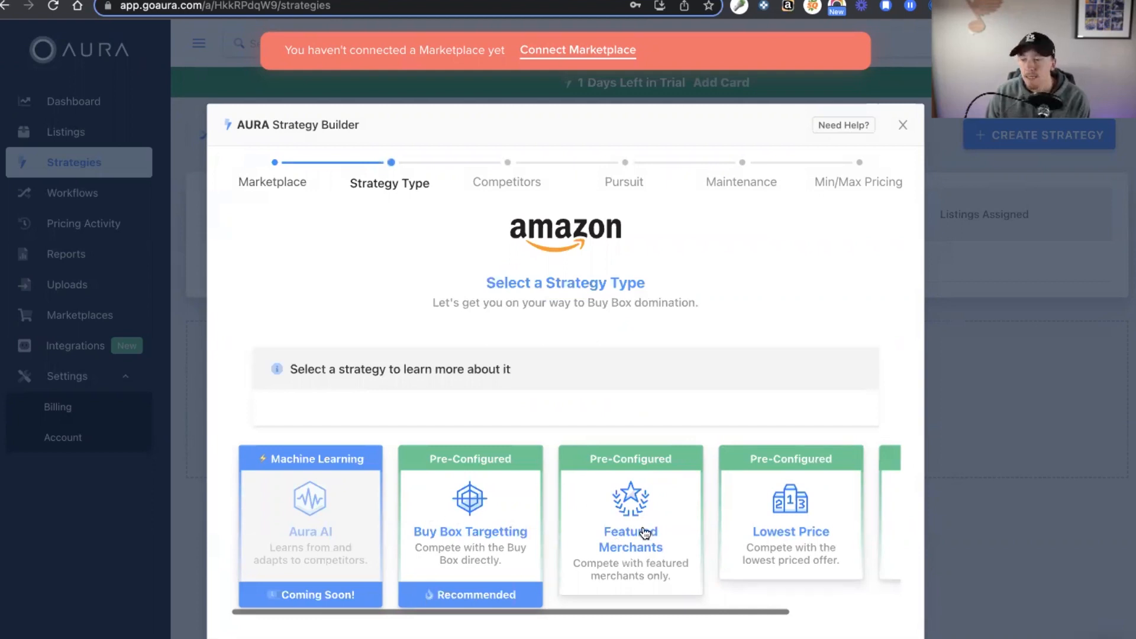
Read the descriptions of the Buy Box Targetting and Lowest Price pre-configured strategies
click(448, 567)
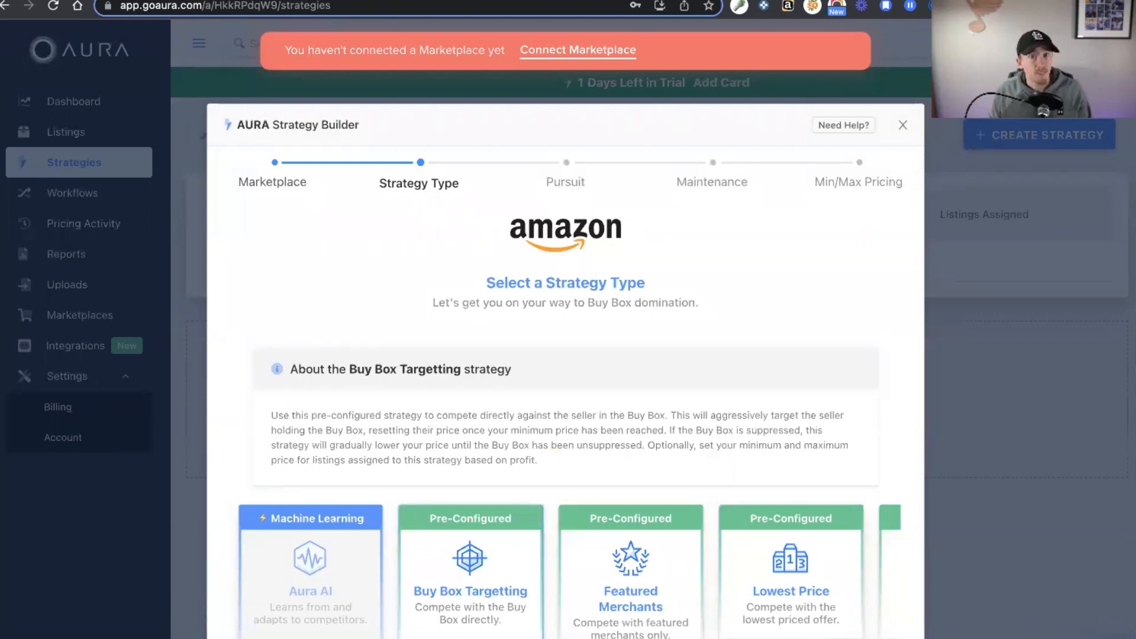
click(766, 591)
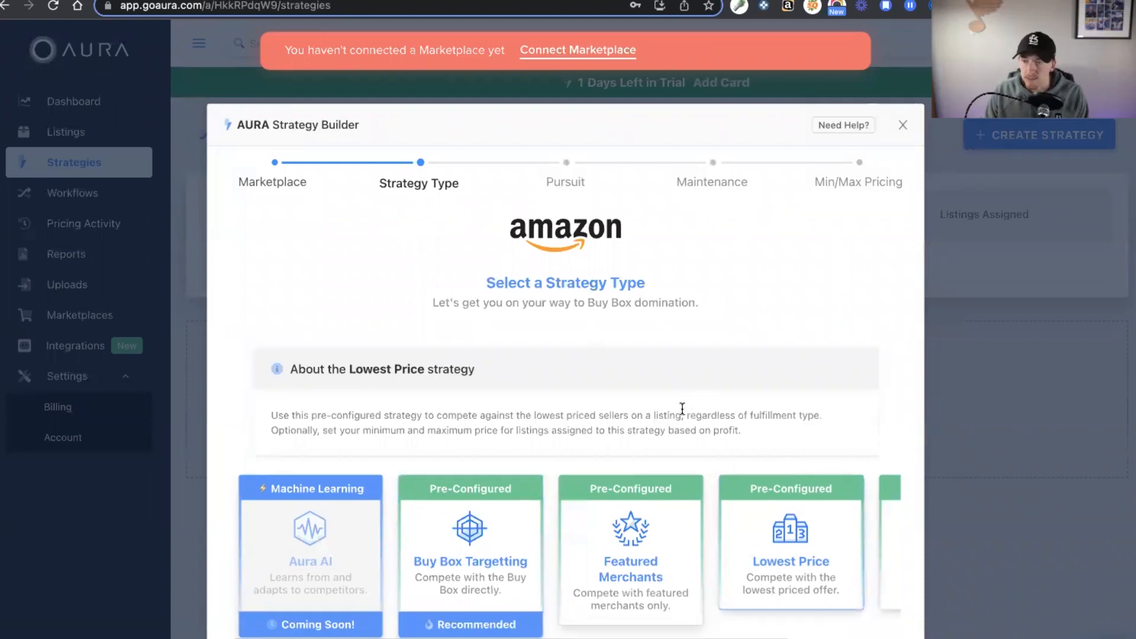
drag(825, 414, 688, 416)
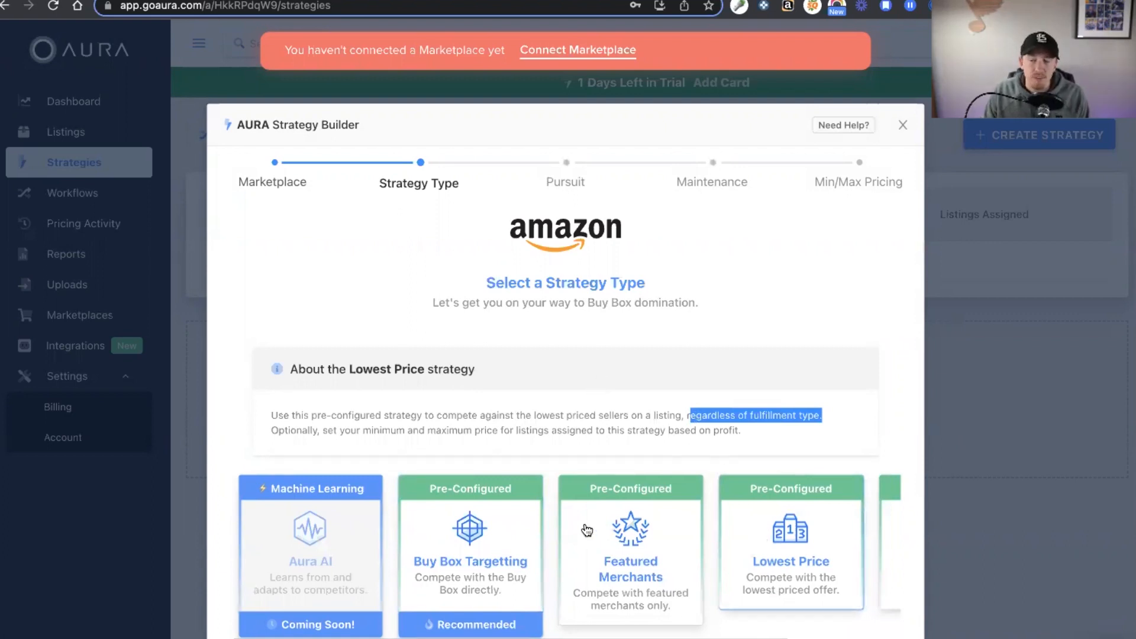
Choose Custom Strategy as the strategy type and continue to the competitor settings
scroll(509, 550, right, 3)
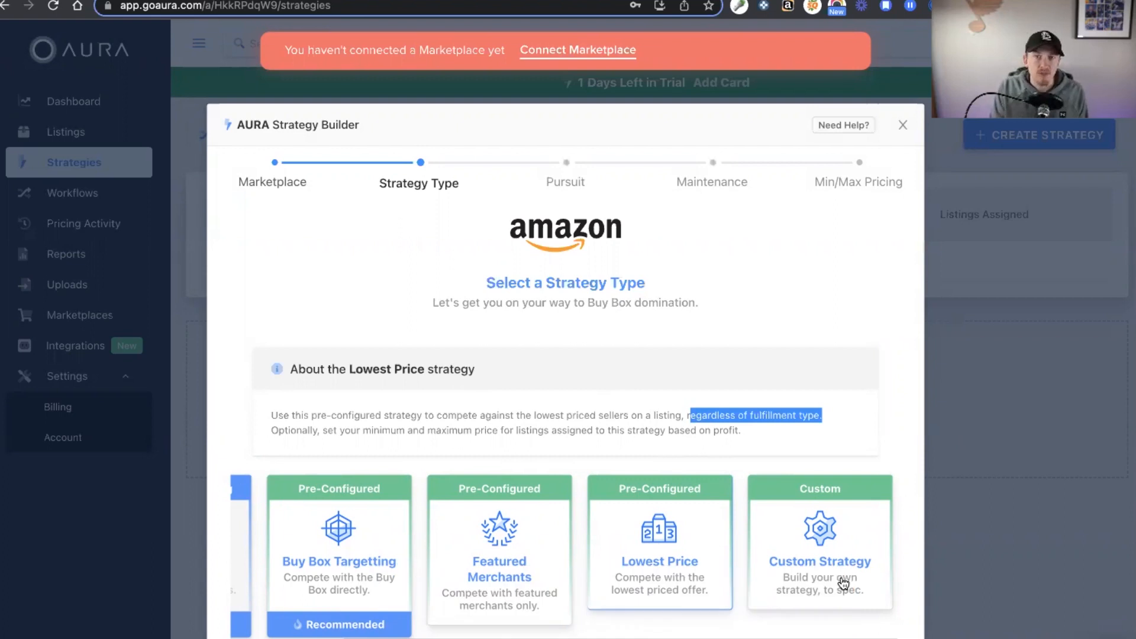
click(843, 585)
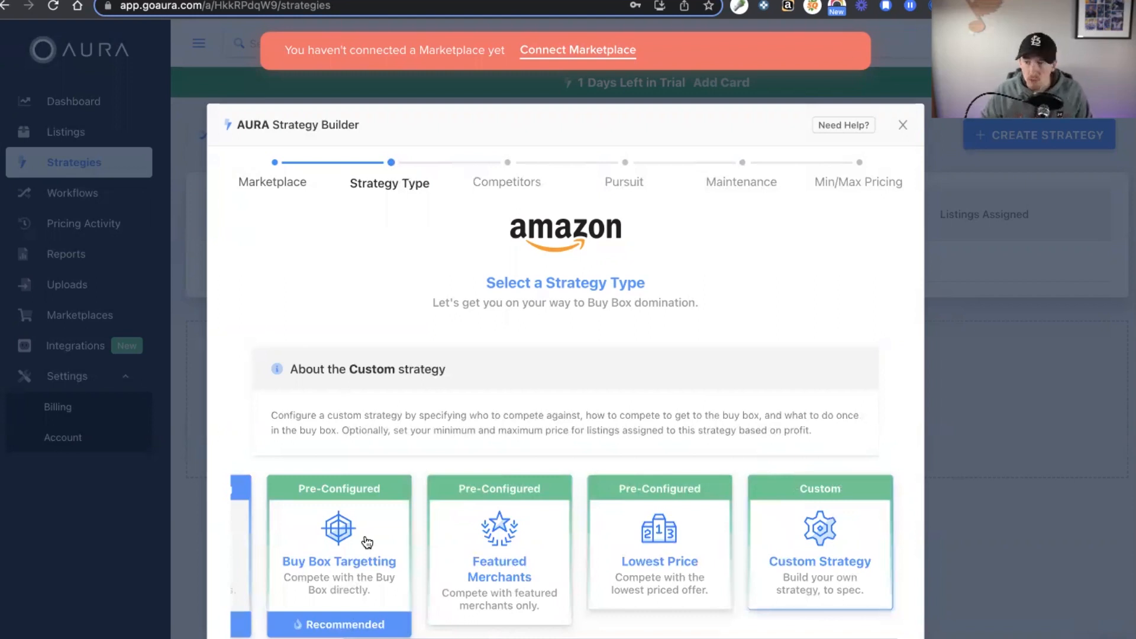
scroll(806, 493, down, 1)
click(806, 493)
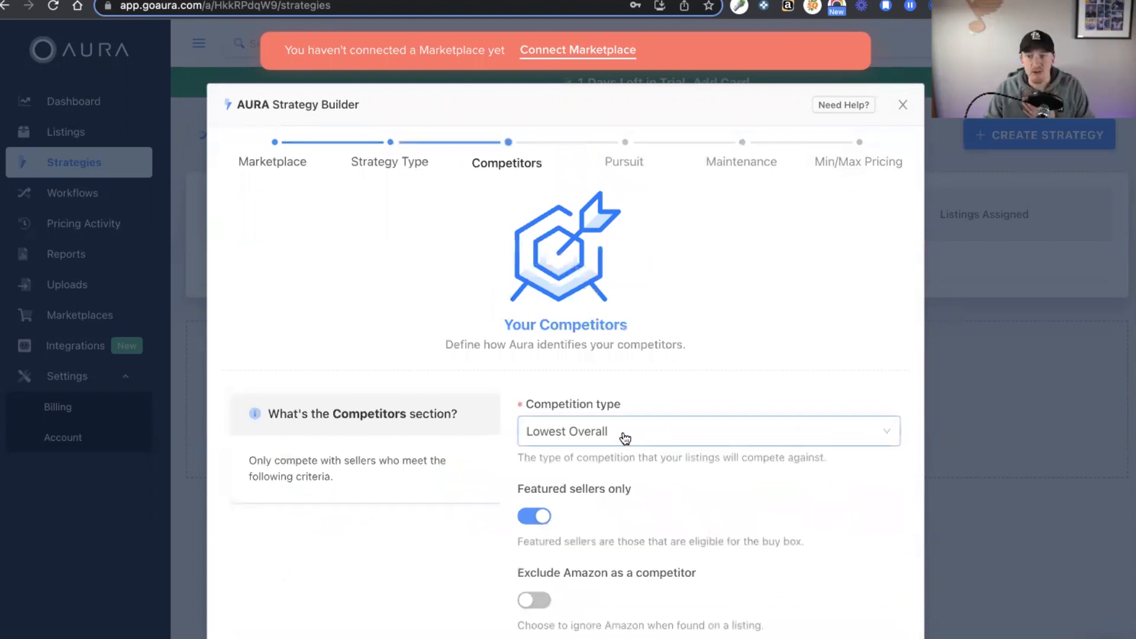
Set the competition type to "Lowest FBA, then Buy Box", and continue to the Pursuit settings after reviewing the other competitor criteria
click(622, 438)
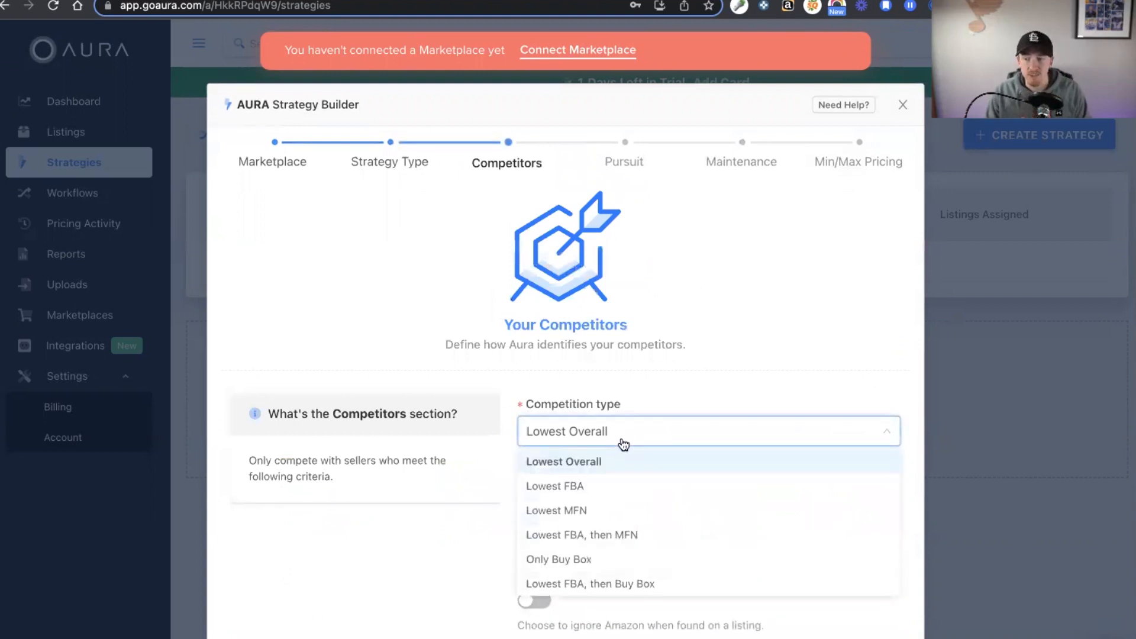
click(630, 586)
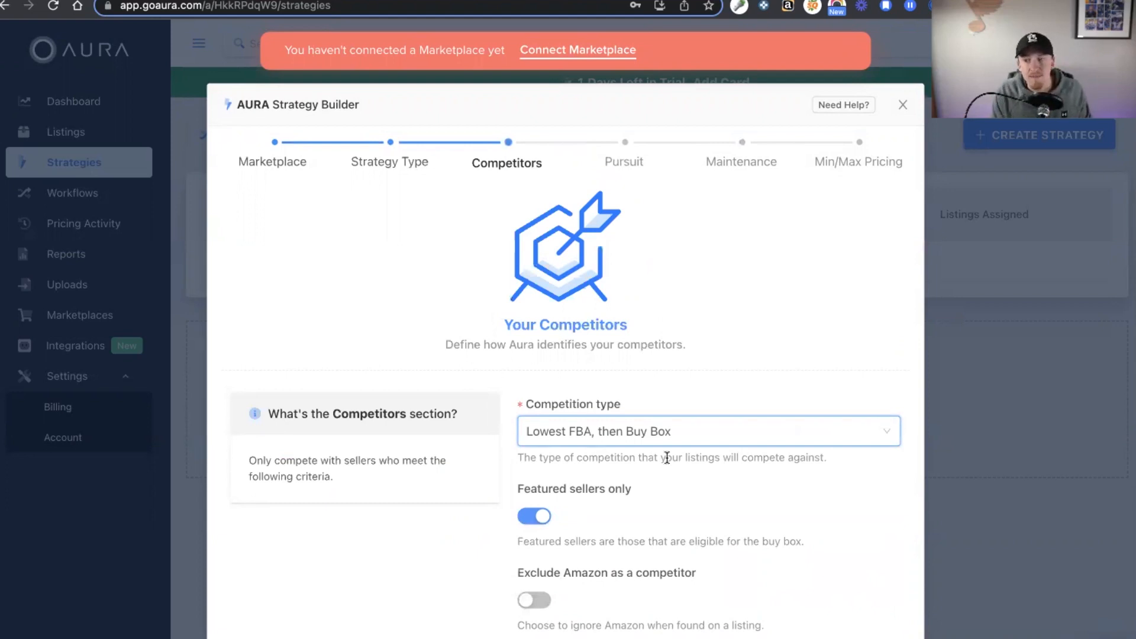
scroll(667, 457, down, 4)
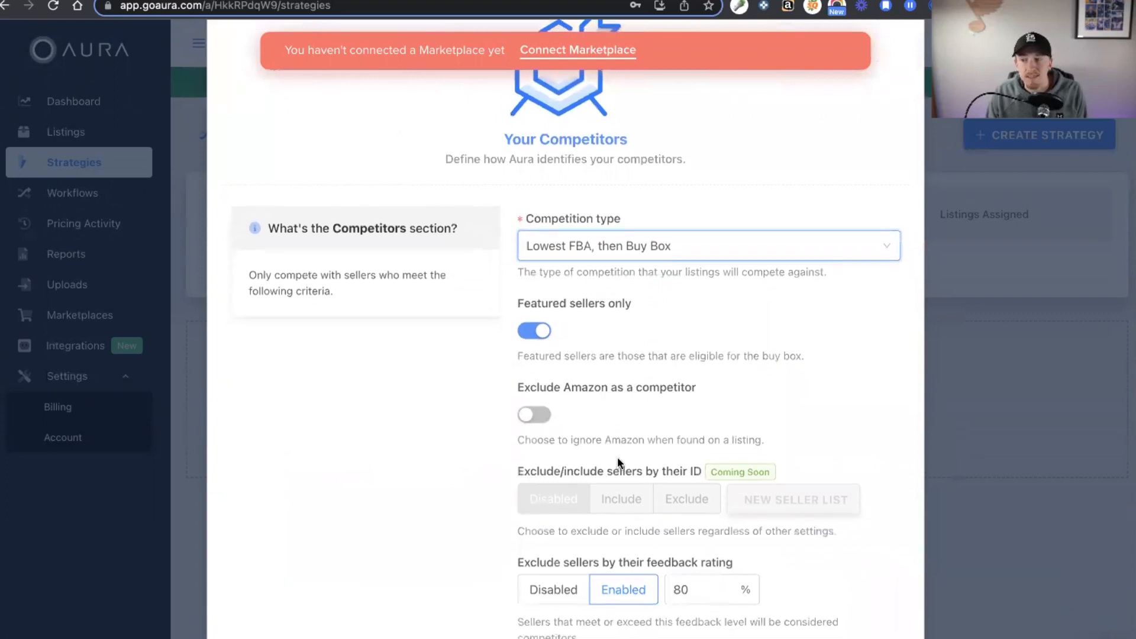
scroll(617, 460, down, 2)
scroll(617, 459, down, 3)
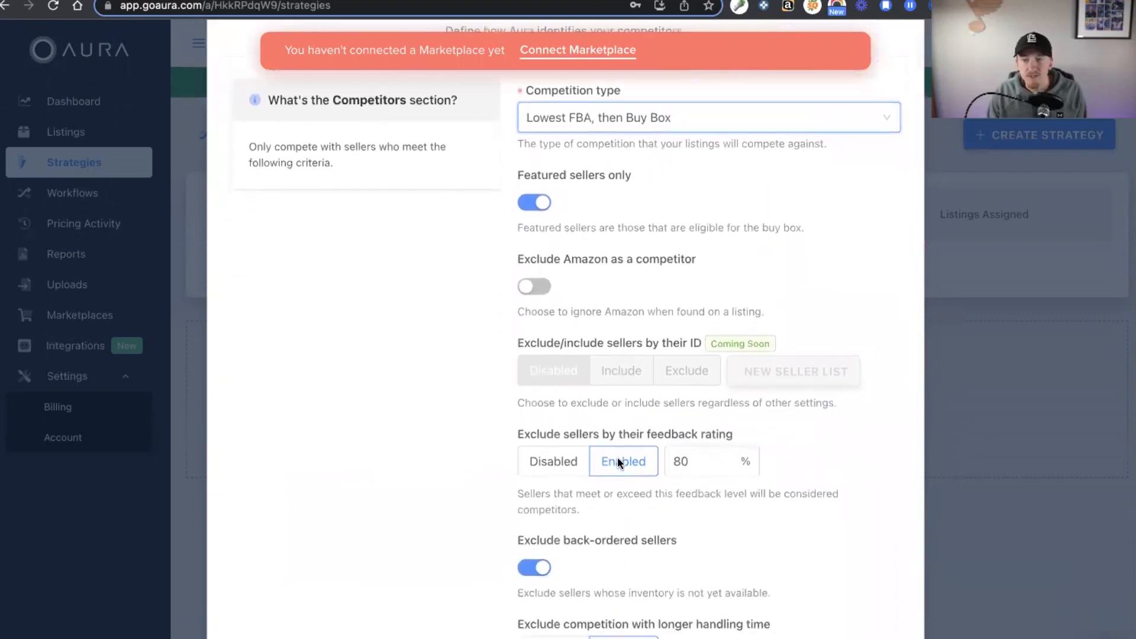
scroll(619, 463, down, 1)
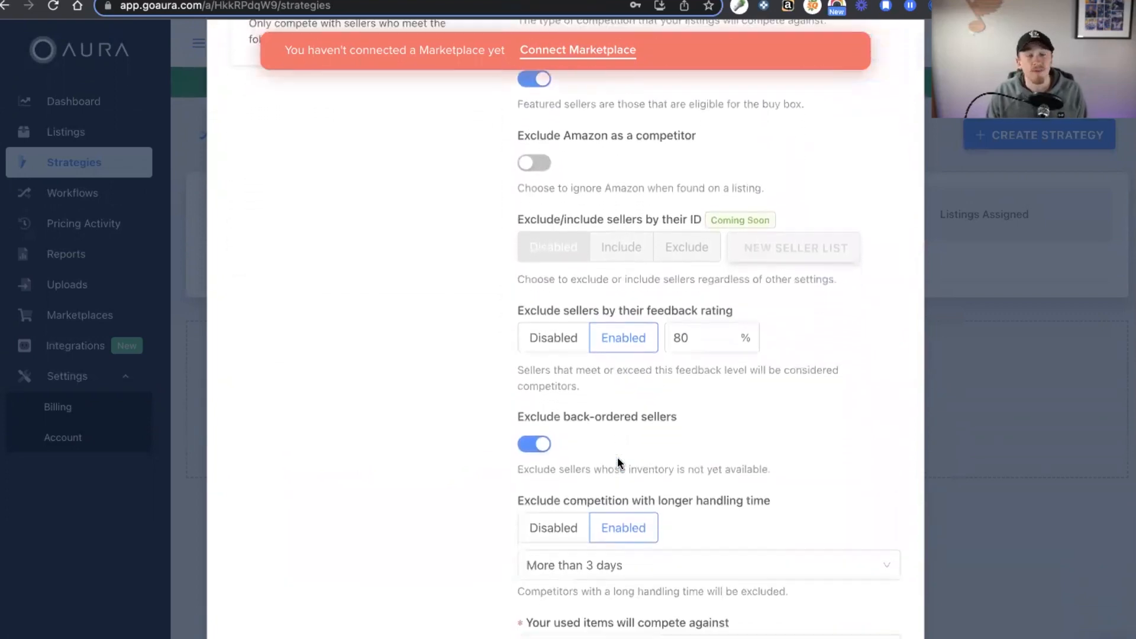
scroll(617, 460, down, 2)
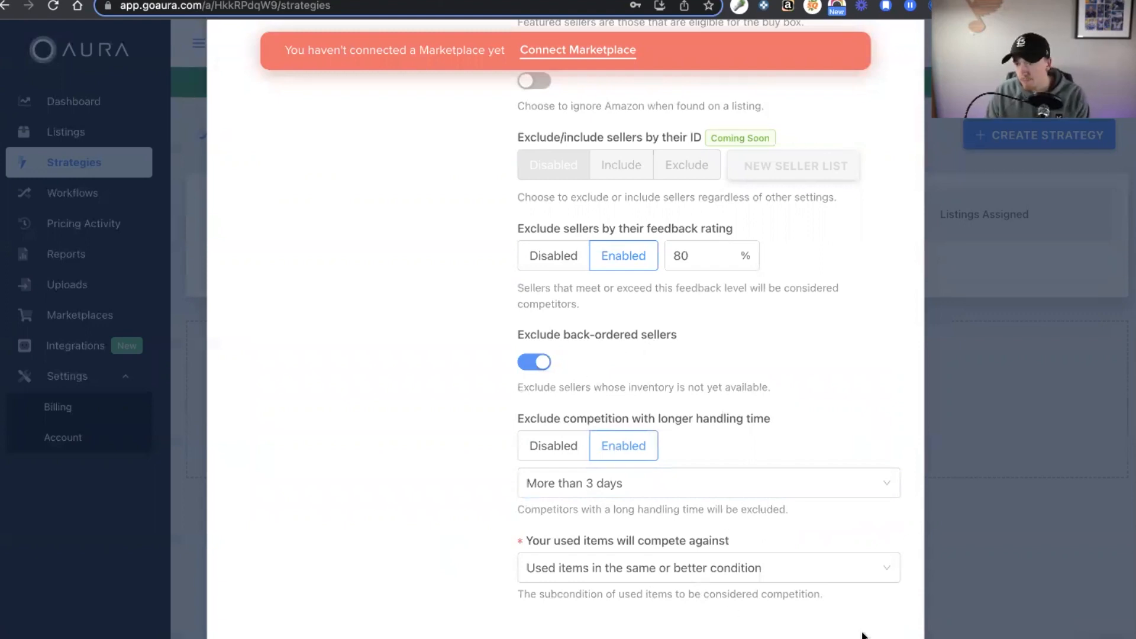
scroll(556, 402, up, 15)
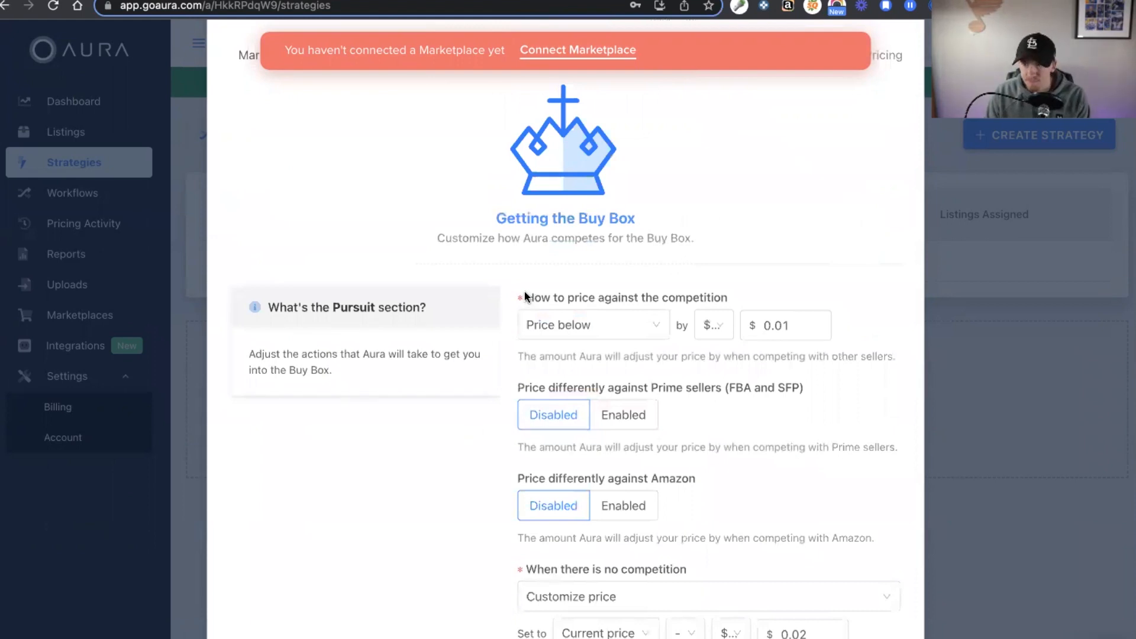
Set the strategy to price above the competition by 2 percent
drag(761, 300, 498, 293)
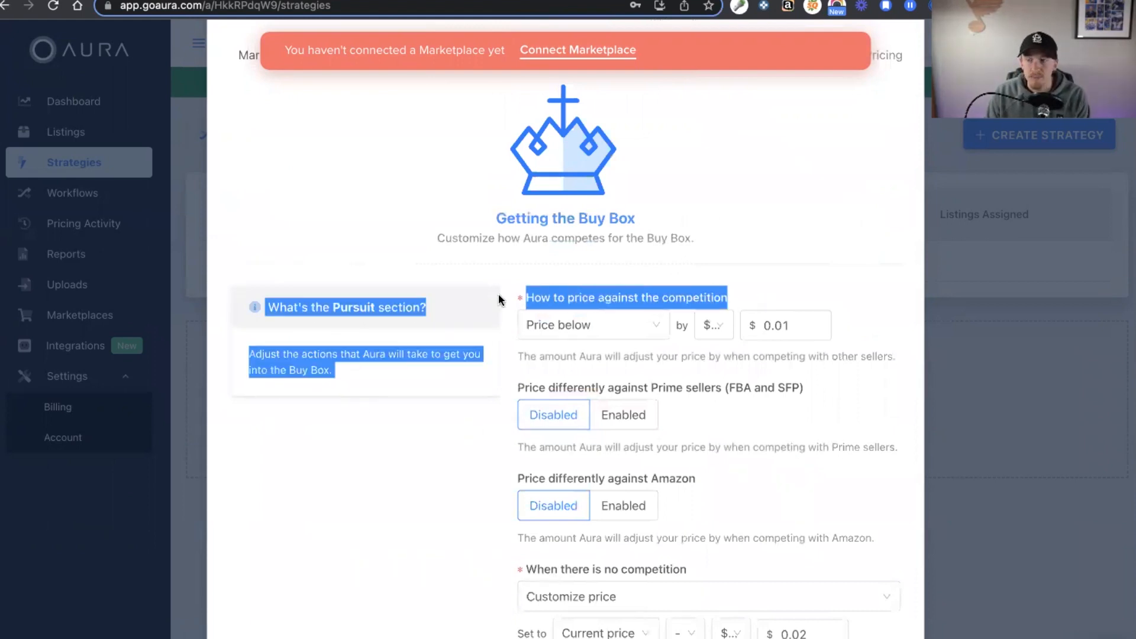
click(591, 324)
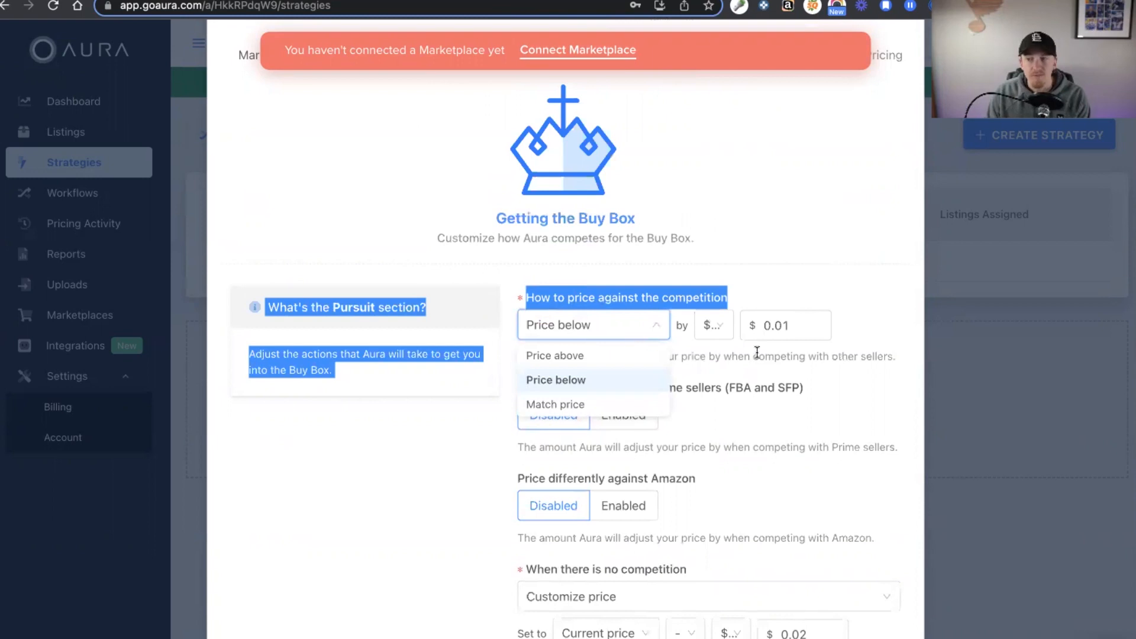
click(732, 357)
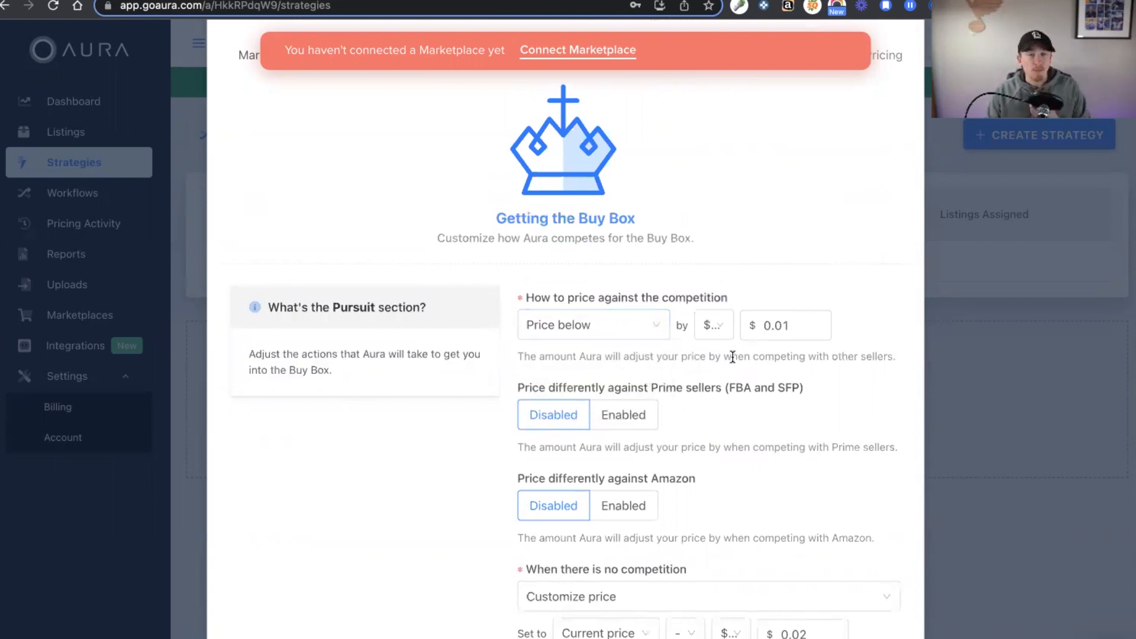
click(647, 332)
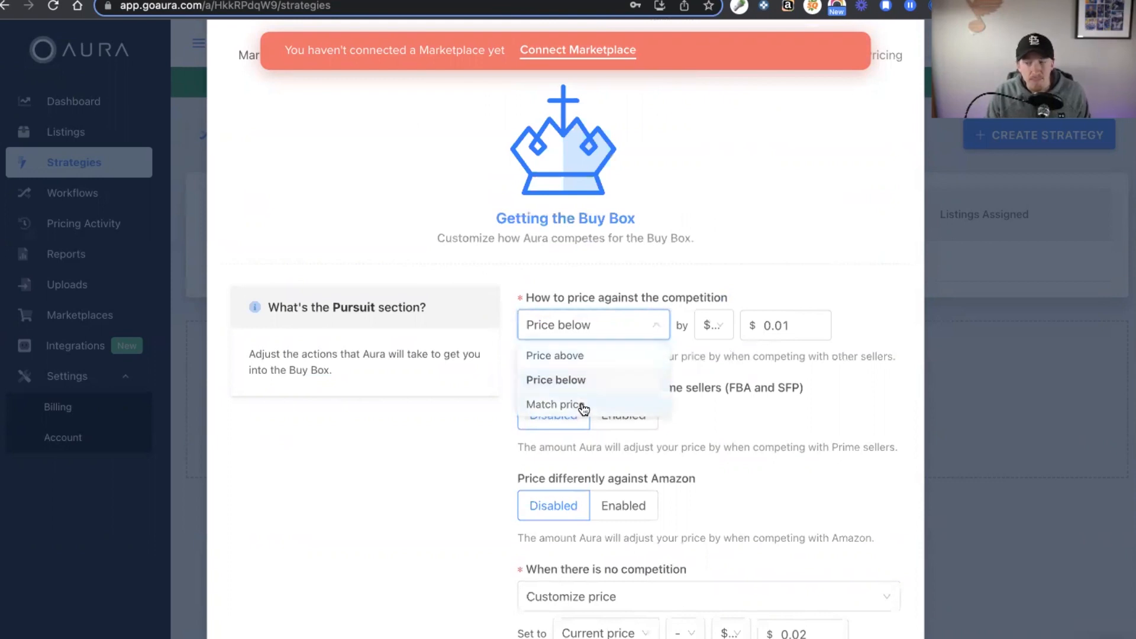
click(597, 366)
click(712, 325)
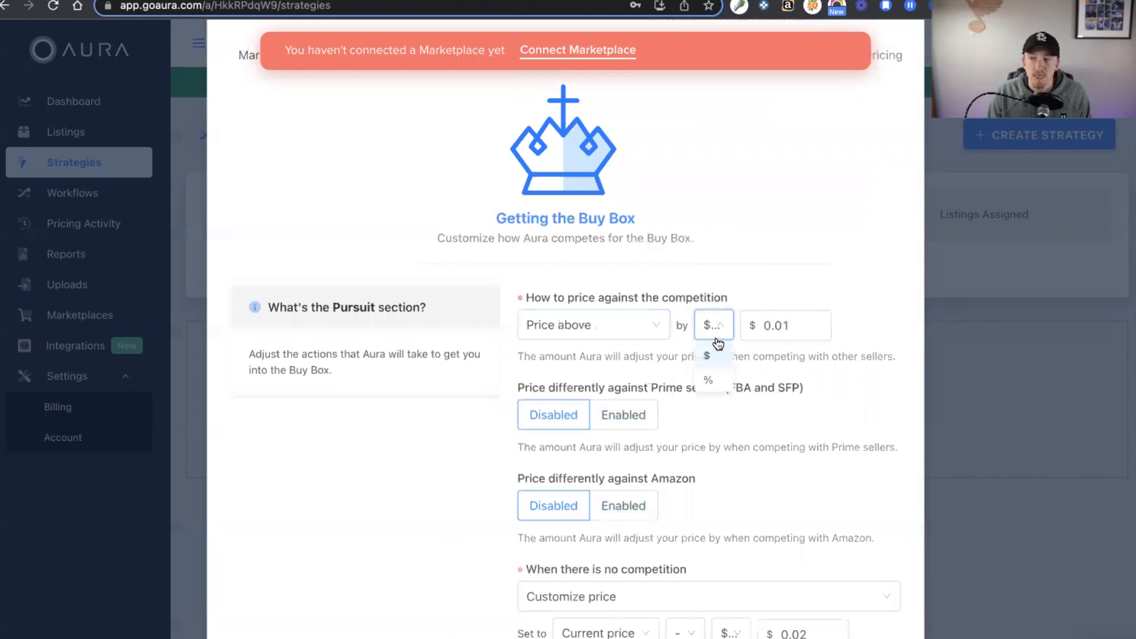
click(709, 379)
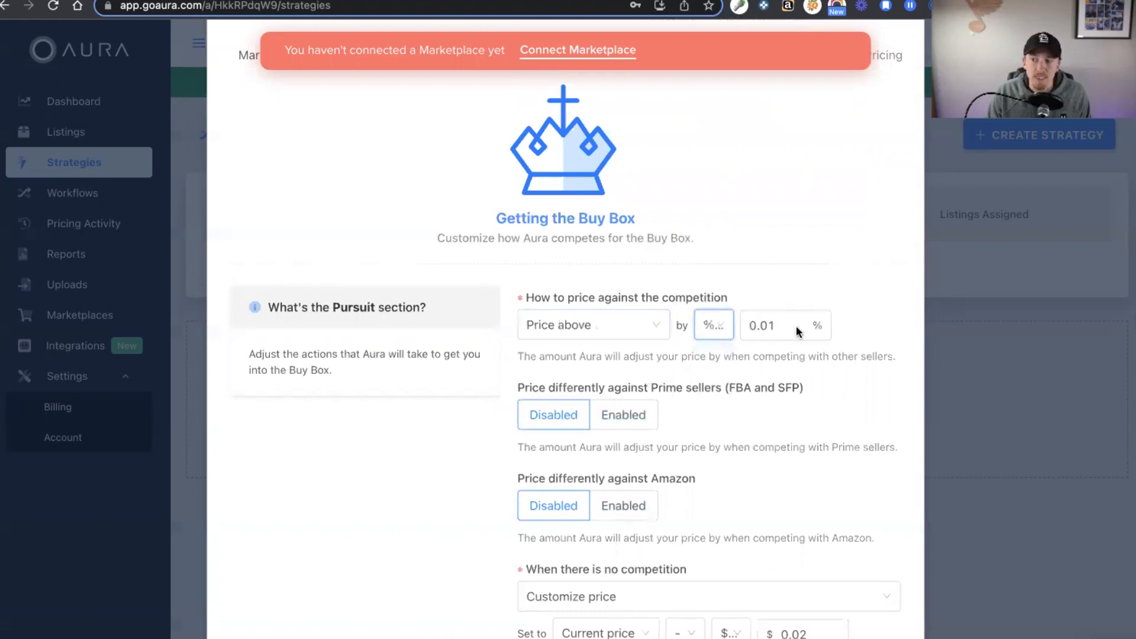
click(772, 320)
double_click(769, 323)
key(BackSpace)
text(2)
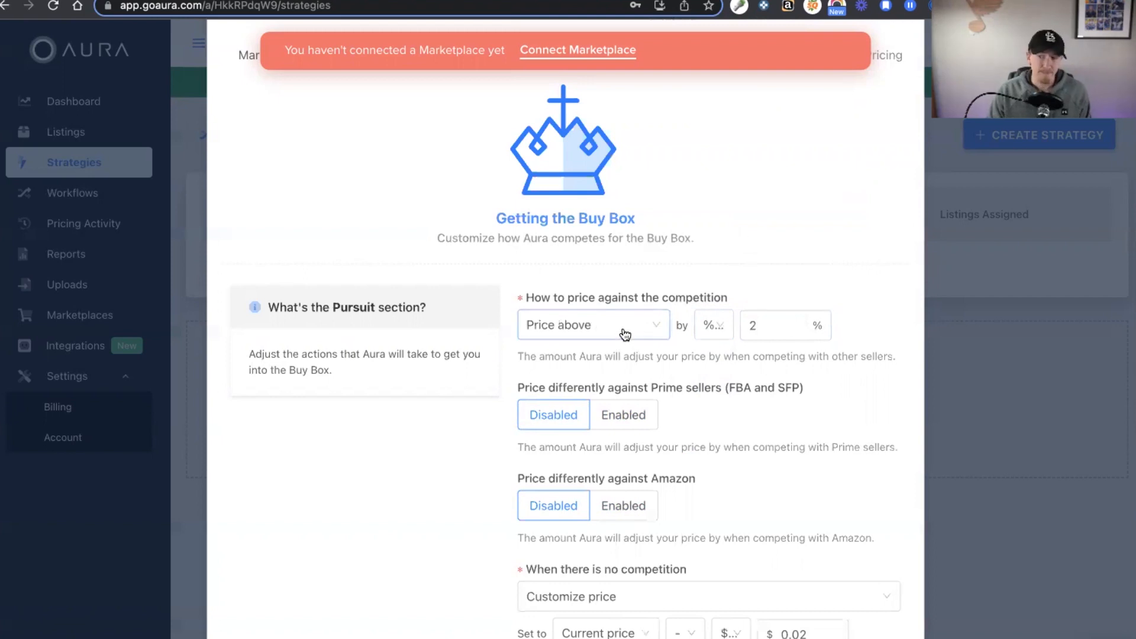
Try Match price as the way to price against the competition, and return the setting to Price above
click(619, 334)
click(592, 404)
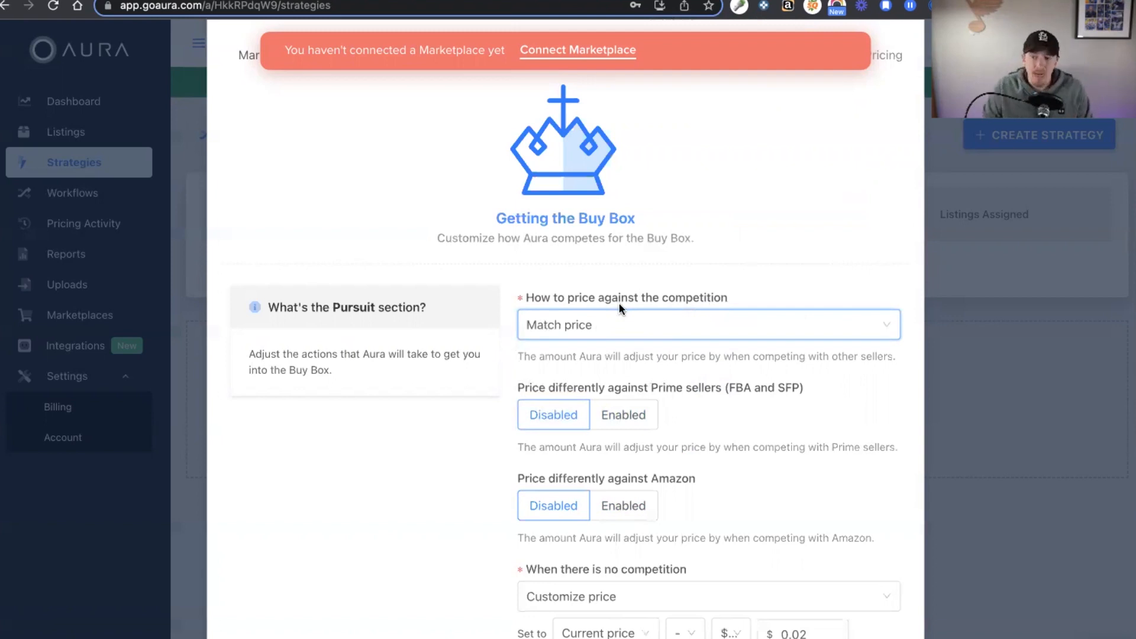
scroll(619, 303, down, 3)
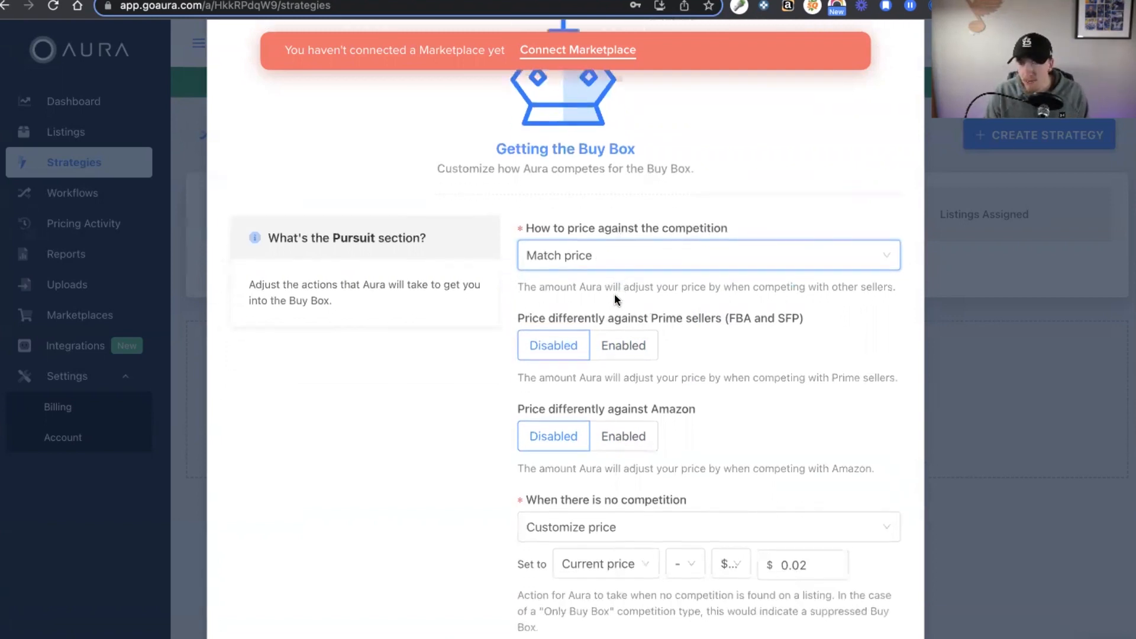
click(597, 262)
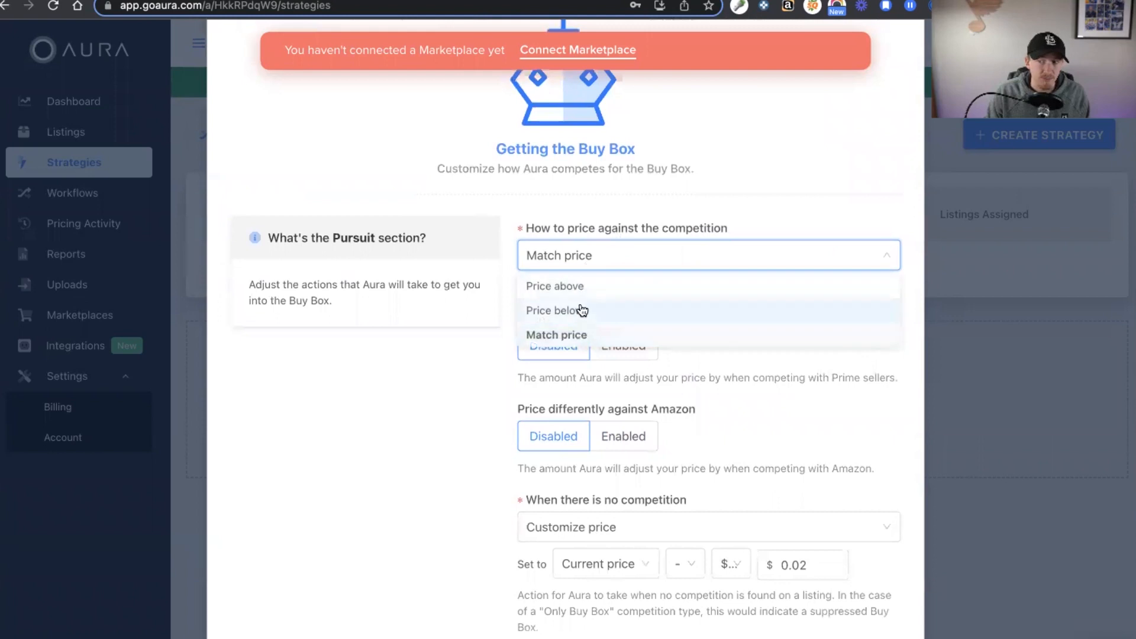
click(582, 287)
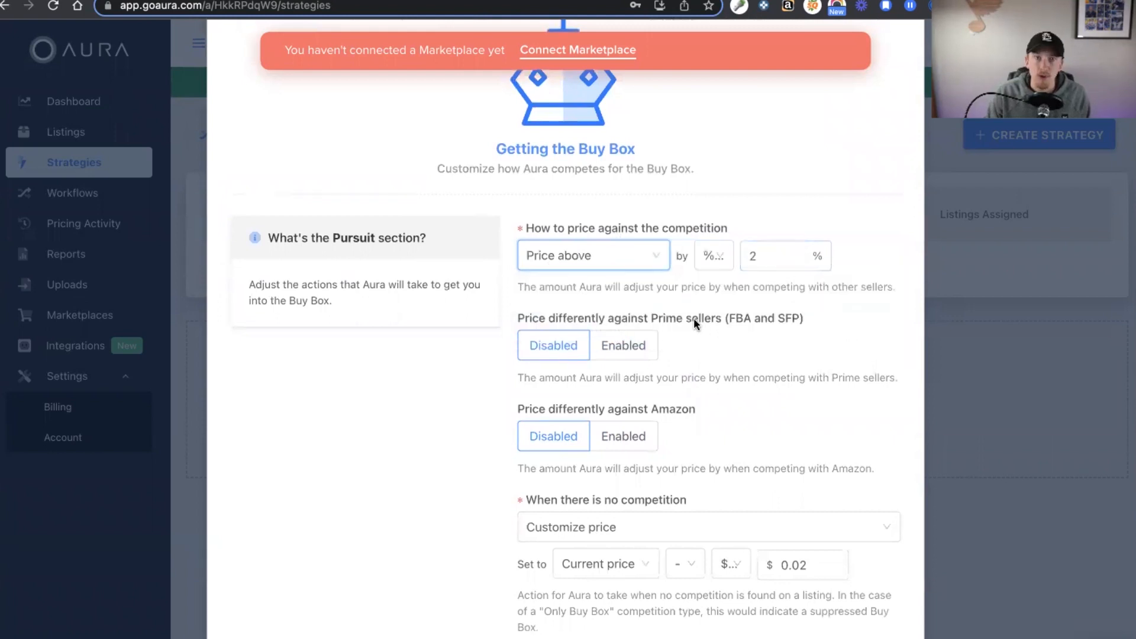
Review the remaining Pursuit options and set the Price above amount against the competition to 3 percent
scroll(693, 317, down, 2)
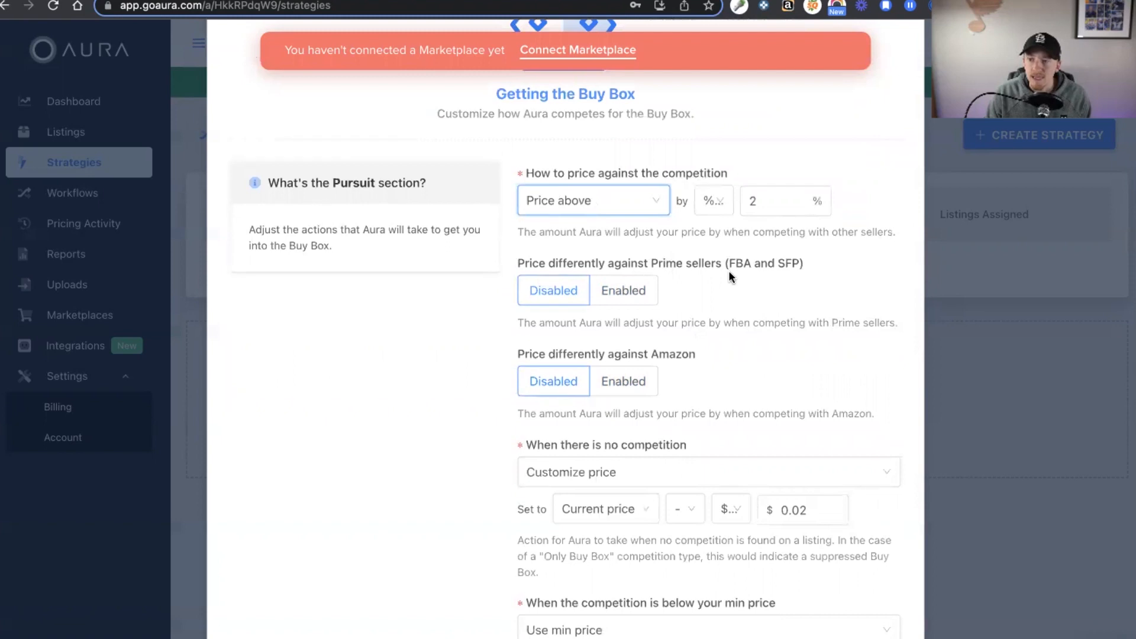
scroll(729, 271, down, 3)
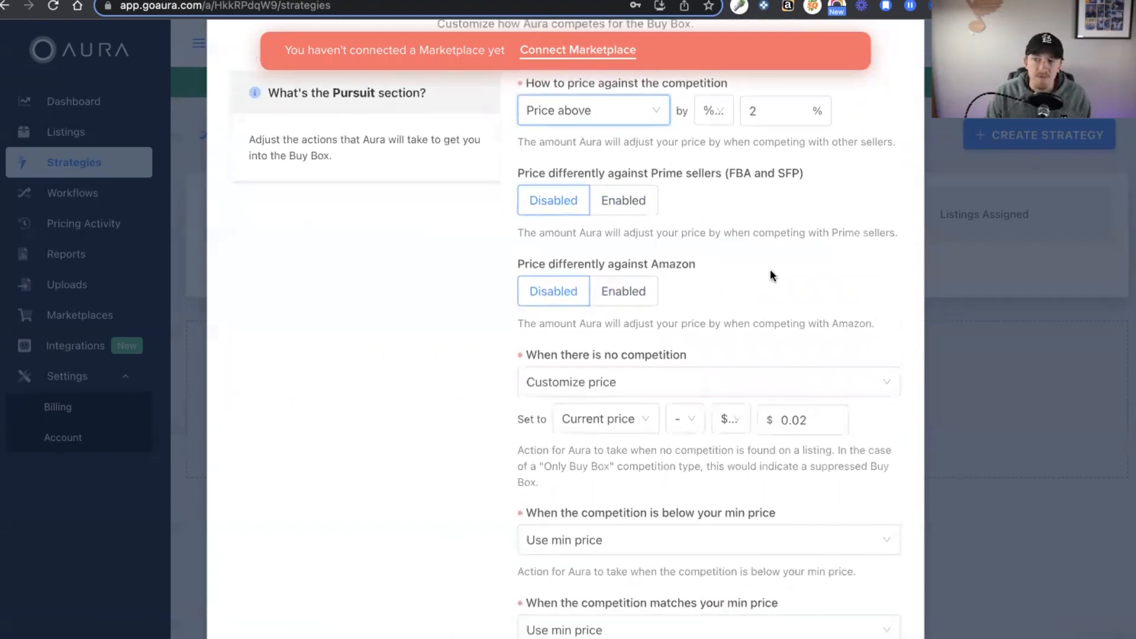
scroll(712, 271, up, 3)
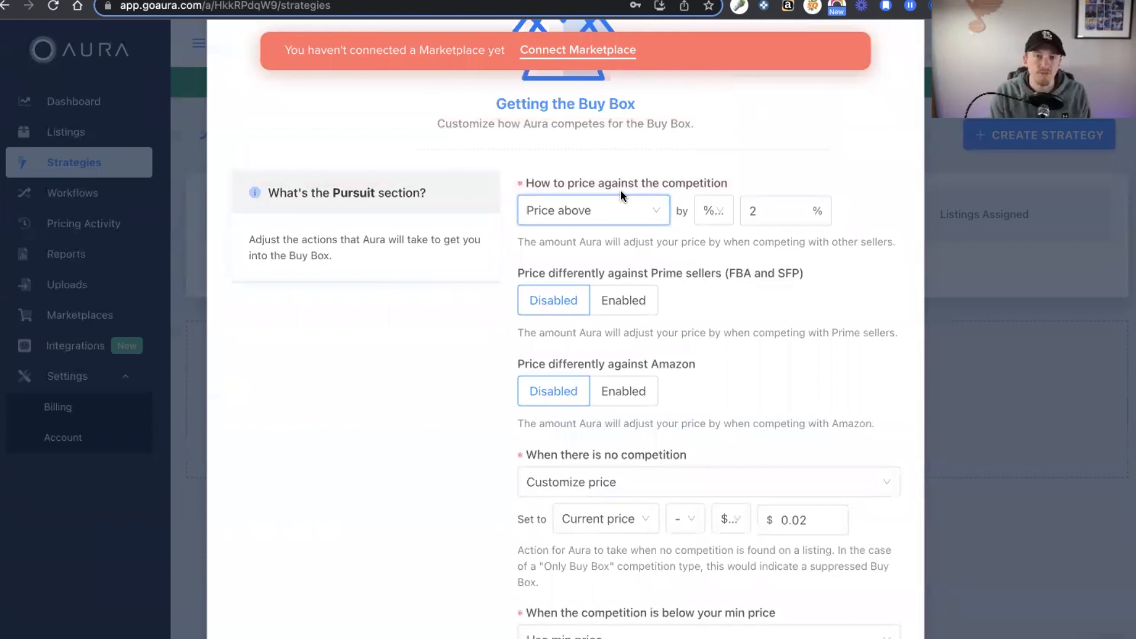
click(618, 220)
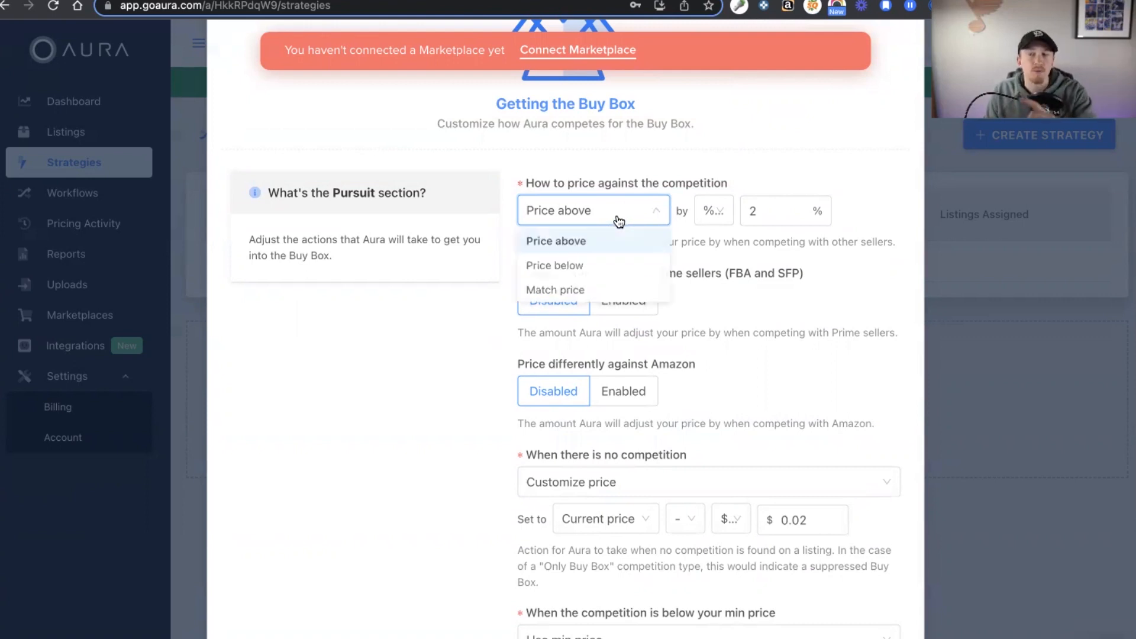
click(592, 242)
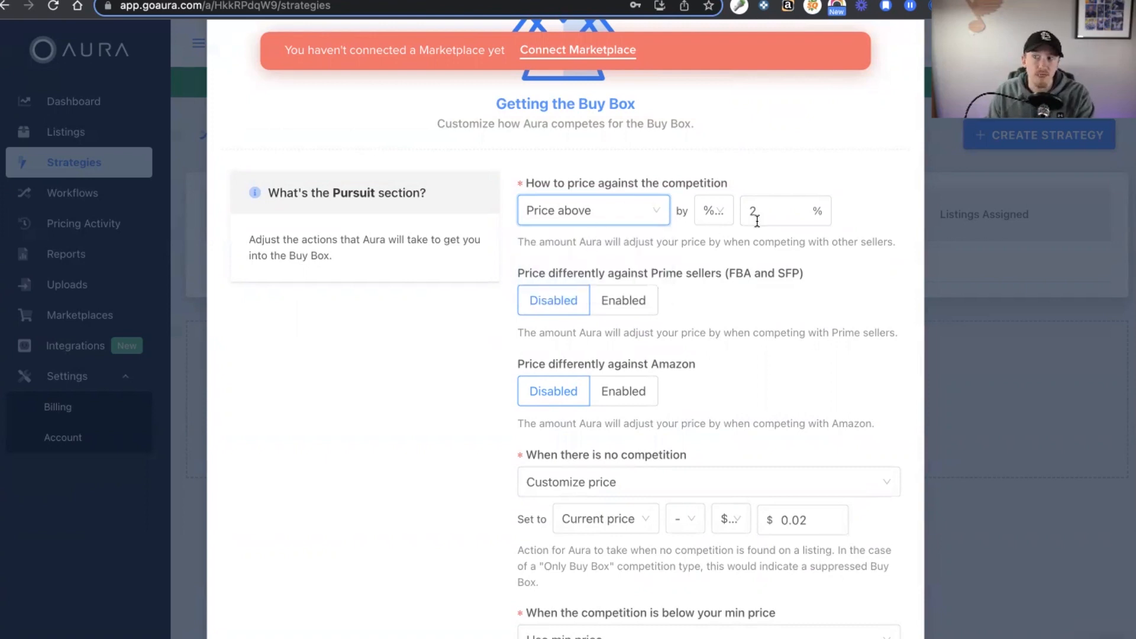
click(761, 214)
drag(761, 214, 738, 217)
click(719, 259)
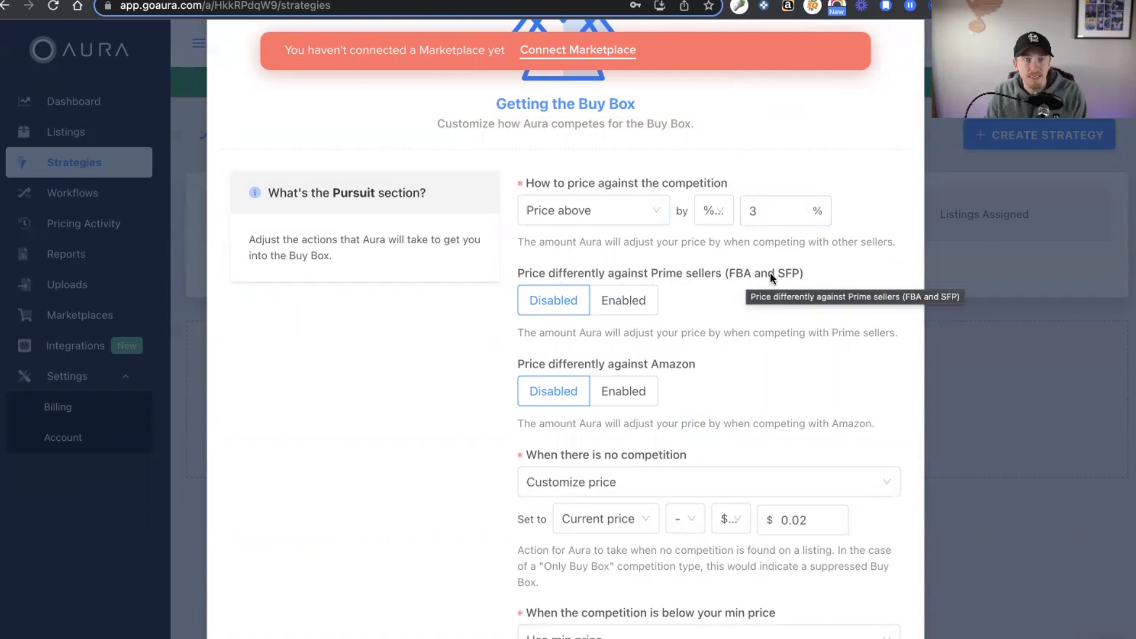
Enable different pricing against Prime sellers (FBA and SFP) with Match price, and check the alternative pricing options
click(634, 303)
click(604, 348)
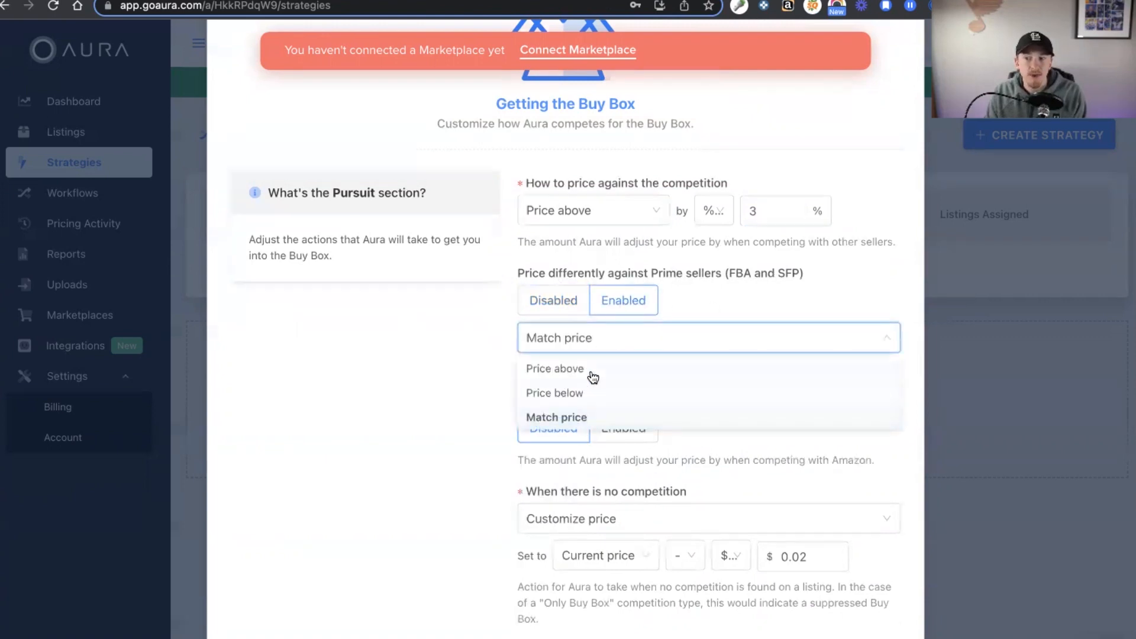
click(588, 426)
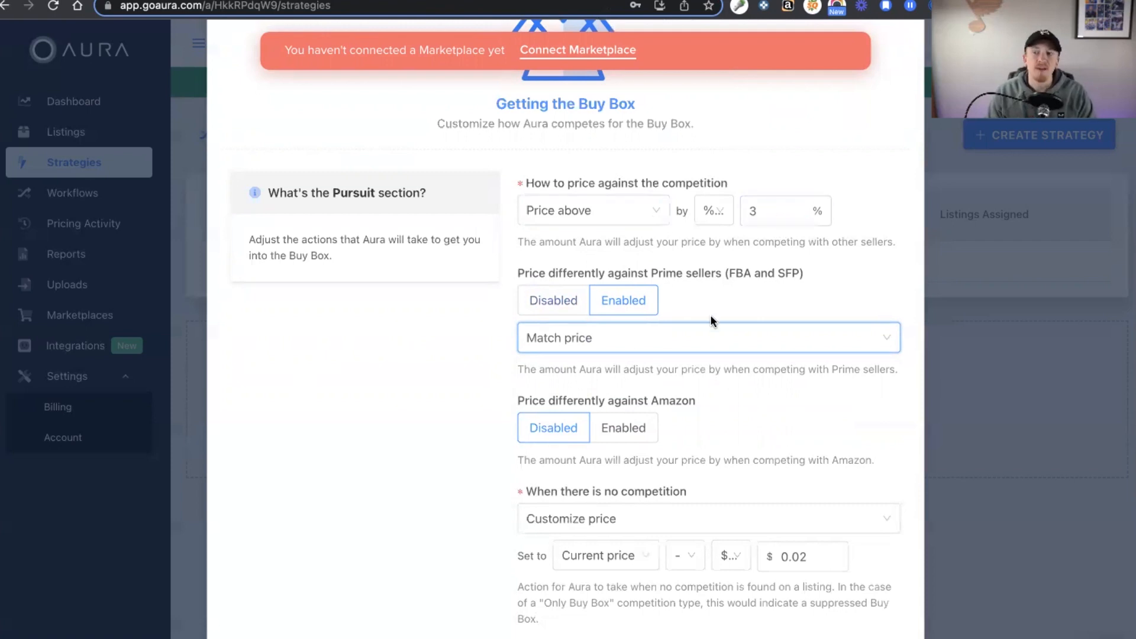
drag(704, 275, 794, 276)
click(784, 289)
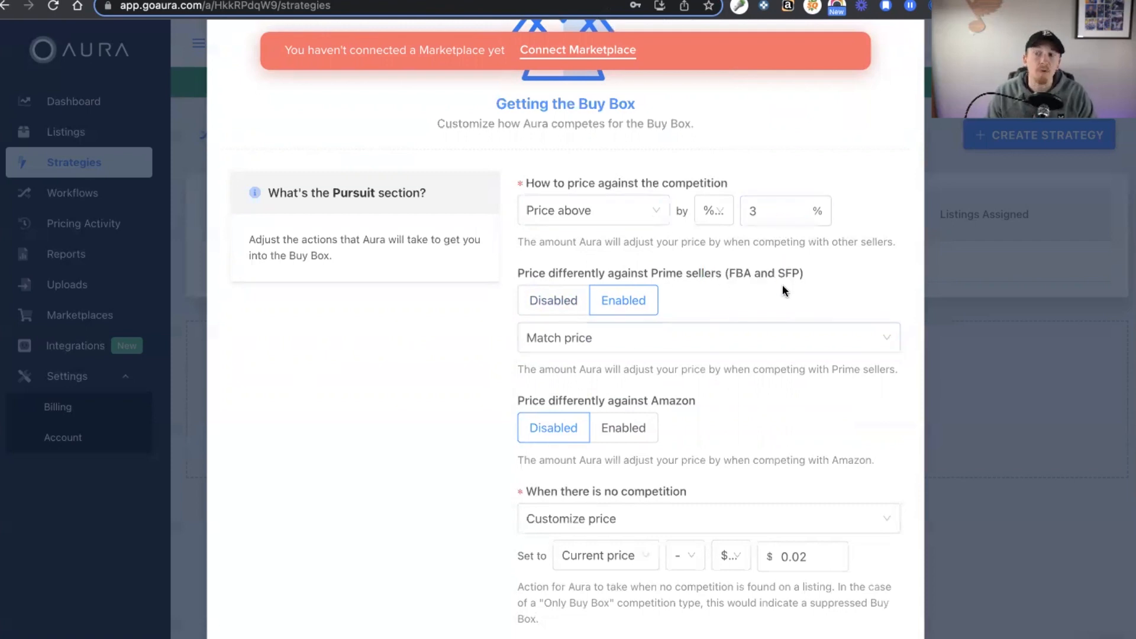
click(590, 349)
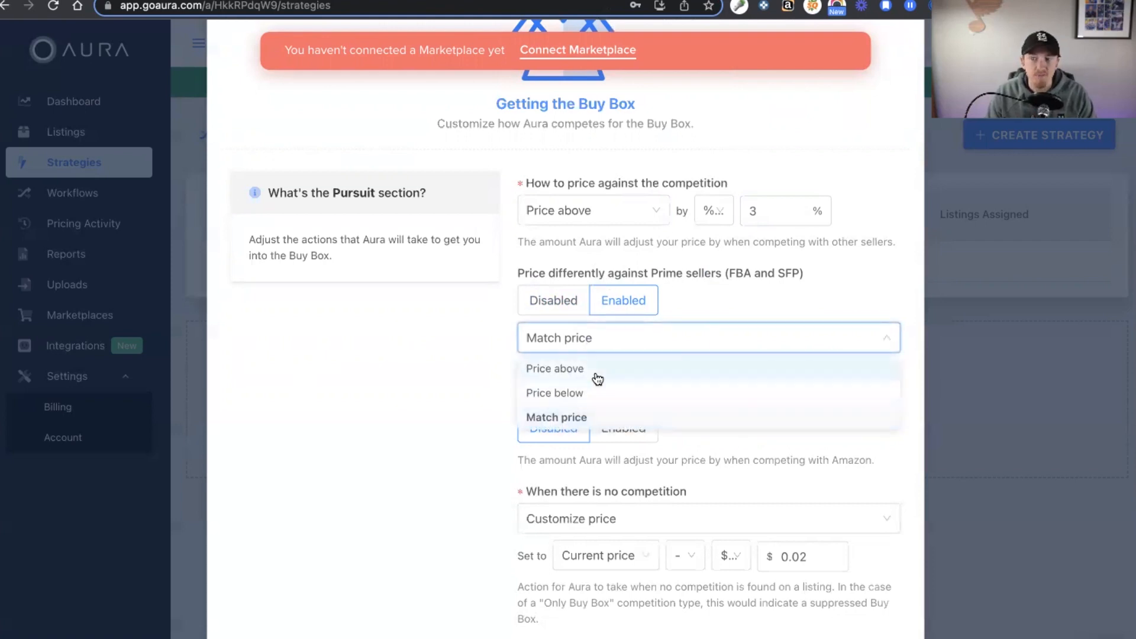
click(694, 310)
Enable different pricing against Amazon and set it to Price below by -3 percent
scroll(692, 314, down, 2)
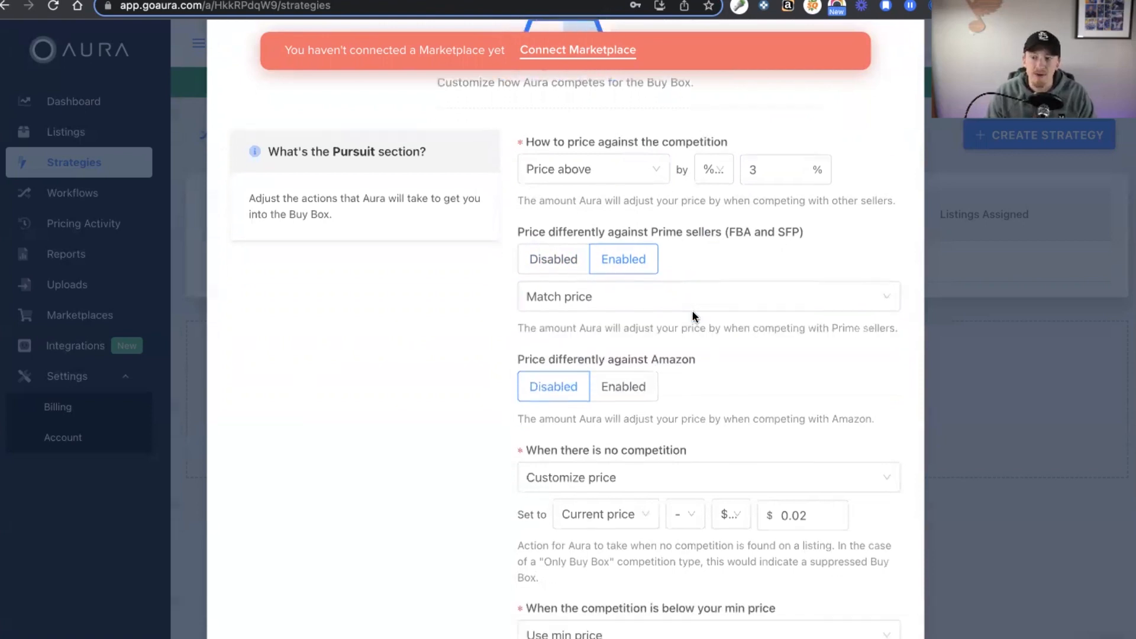
click(639, 382)
click(601, 404)
click(586, 461)
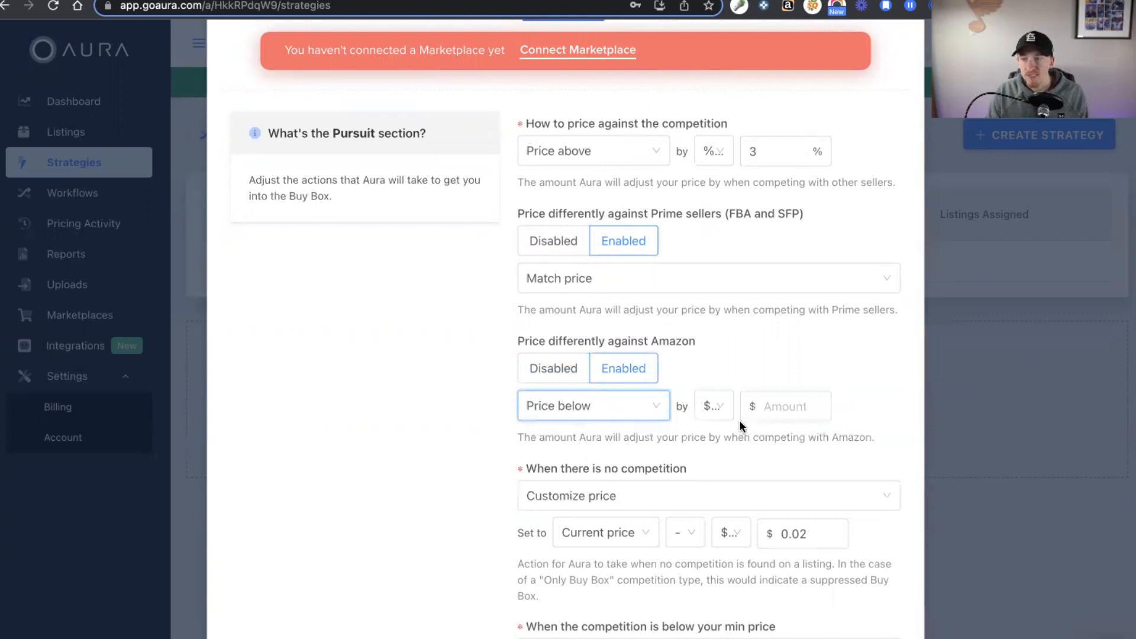
click(714, 406)
click(710, 459)
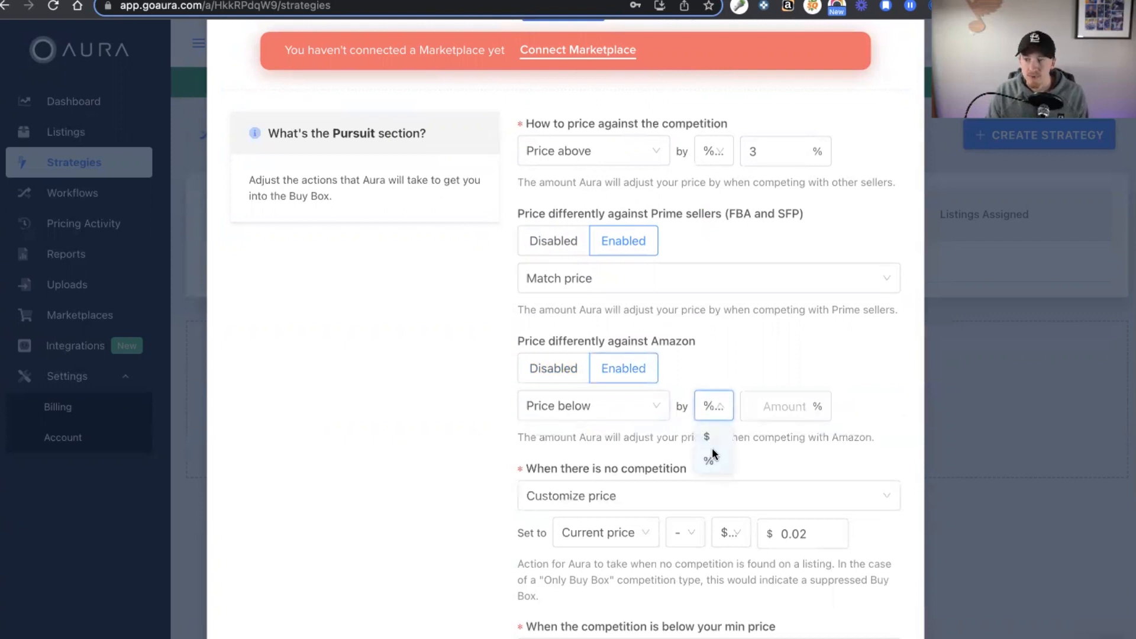
click(801, 412)
click(801, 412)
click(802, 413)
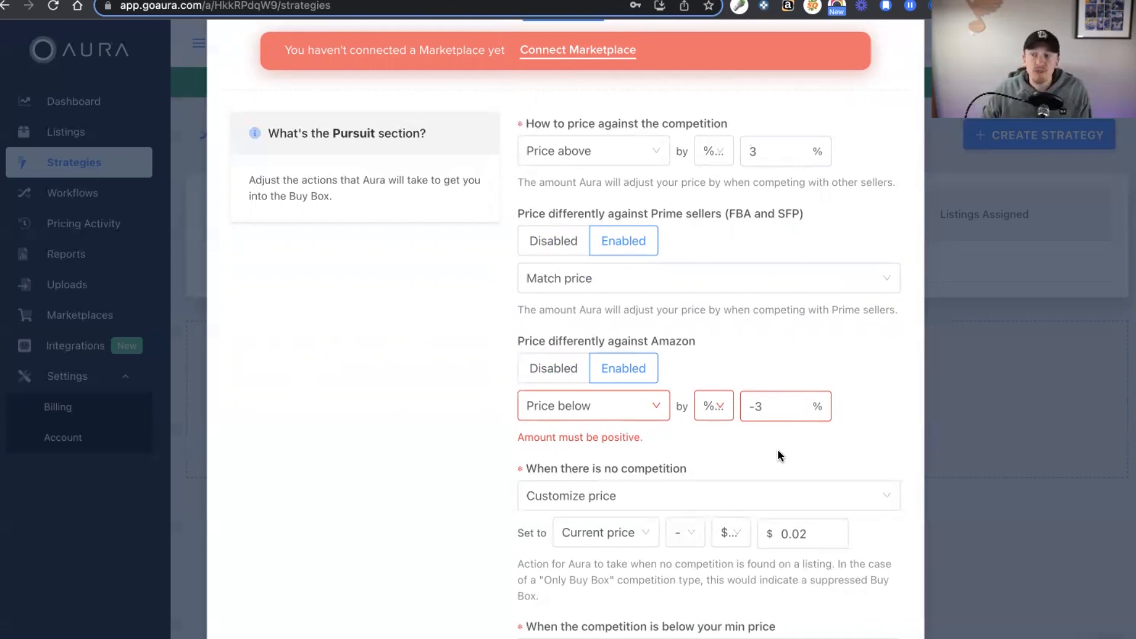
Set the pricing against the competition to Match price, and disable the separate pricing against Prime sellers and Amazon
click(601, 150)
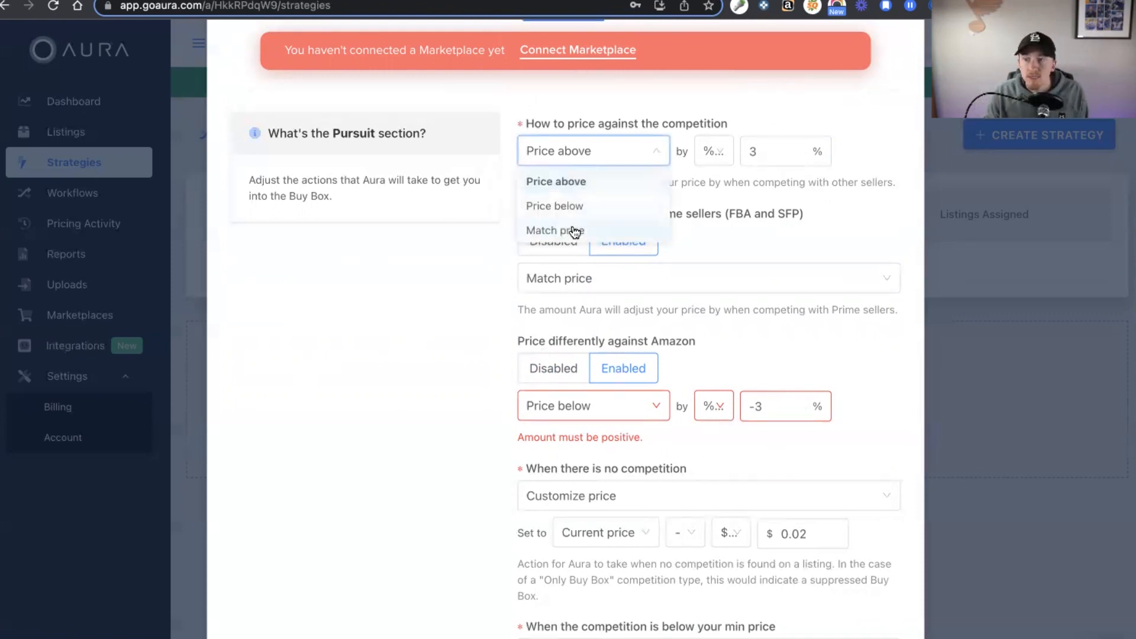
click(573, 228)
click(556, 243)
click(550, 333)
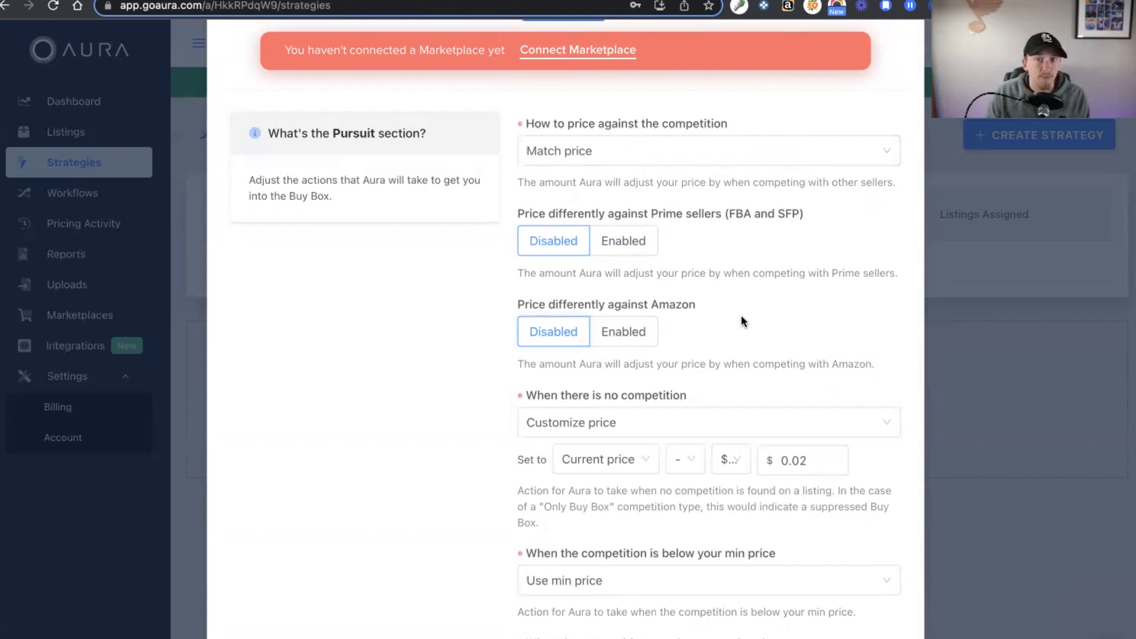
Check the custom price options for when there is no competition, and try Use max price as the action
scroll(742, 319, down, 3)
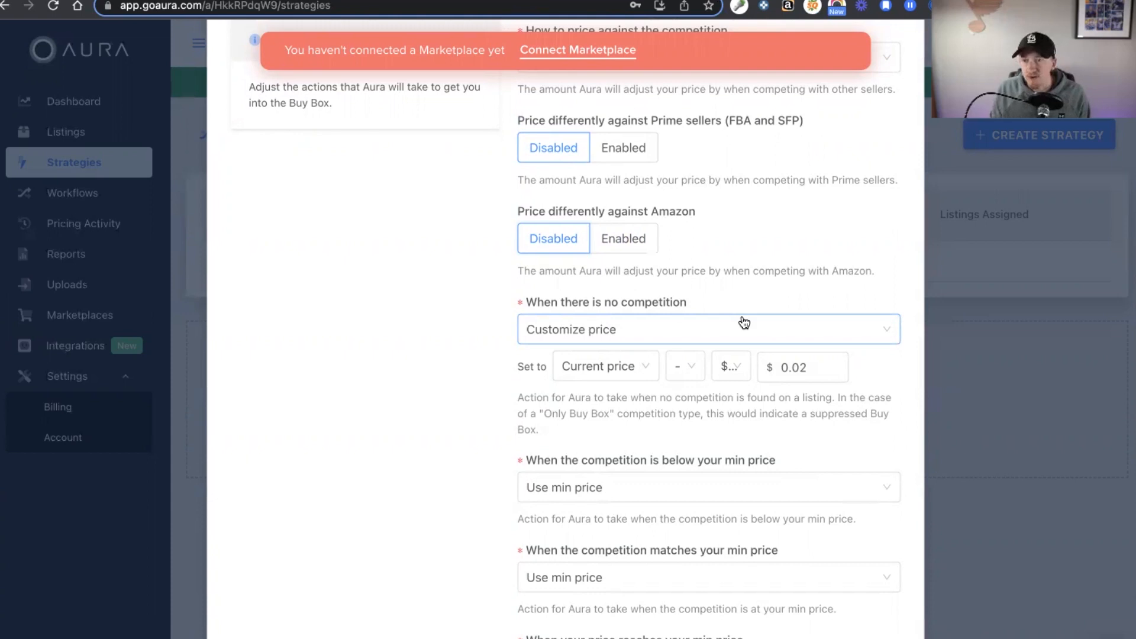
scroll(744, 323, down, 1)
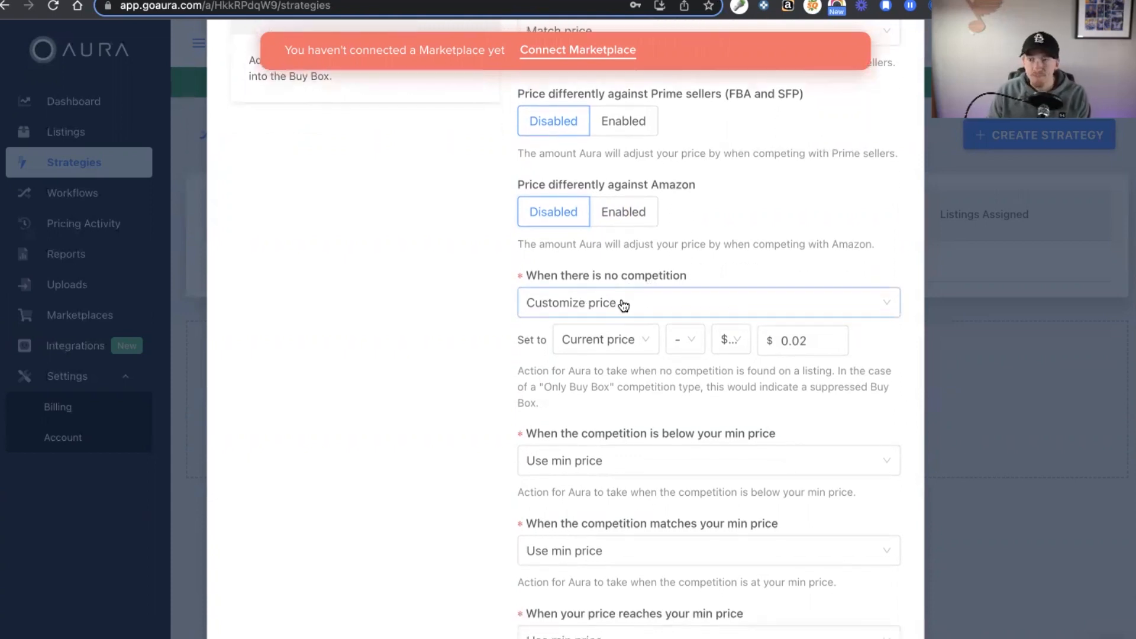
click(637, 347)
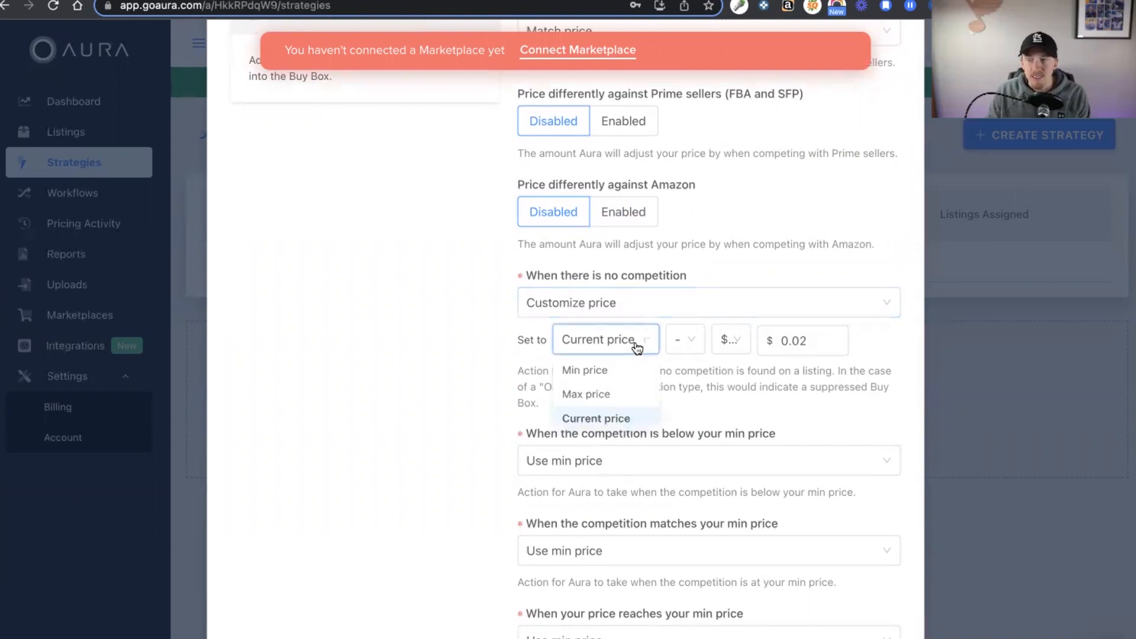
click(685, 340)
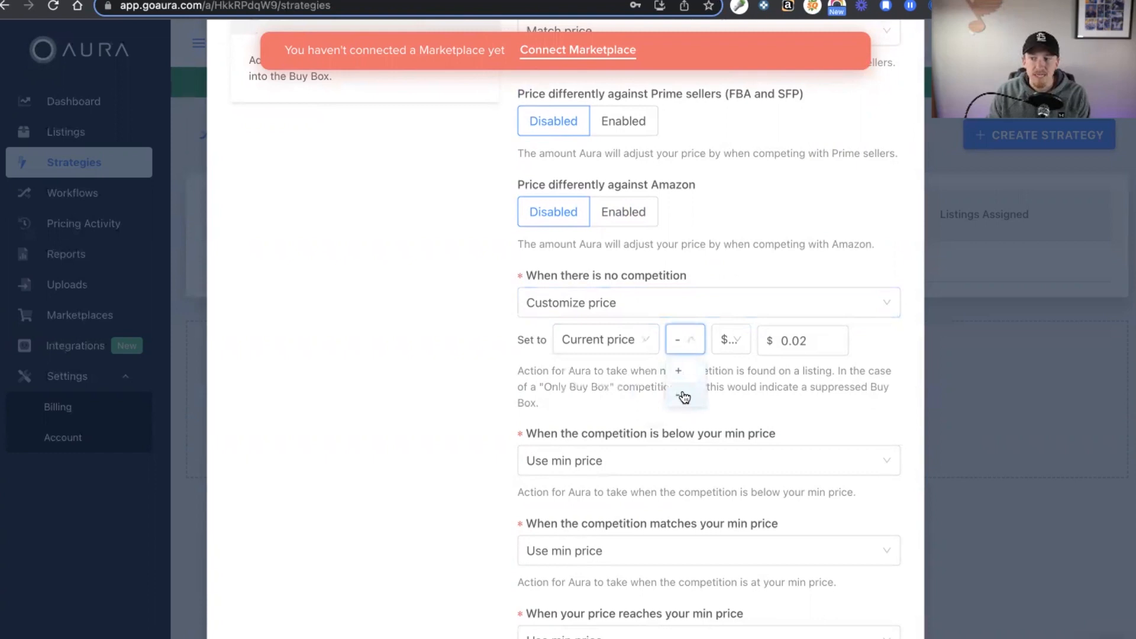
click(590, 300)
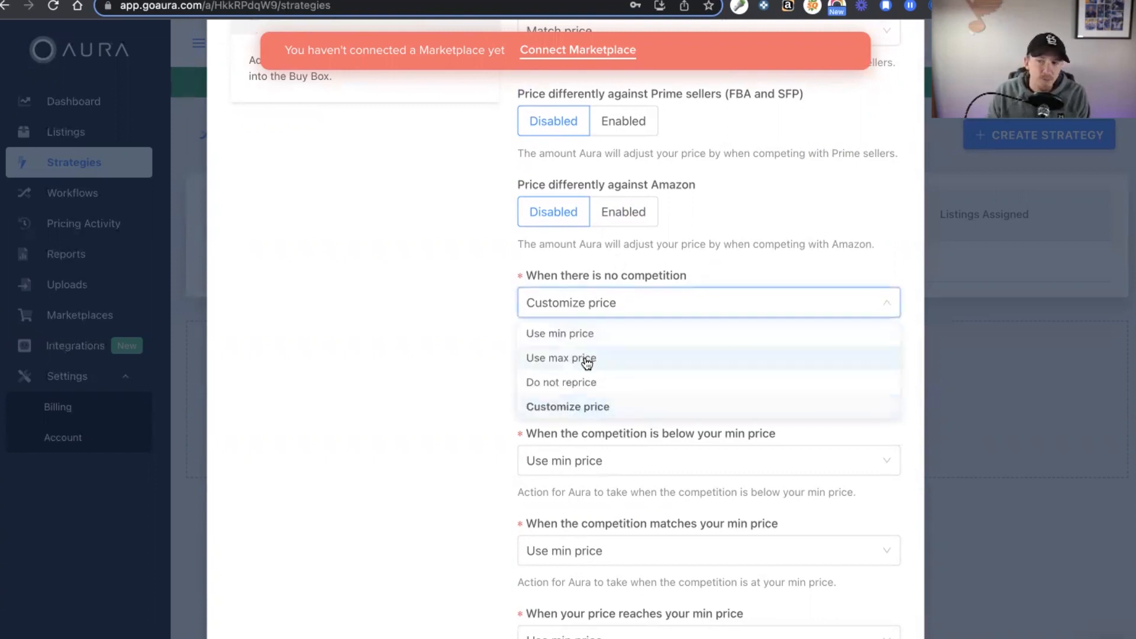
click(588, 361)
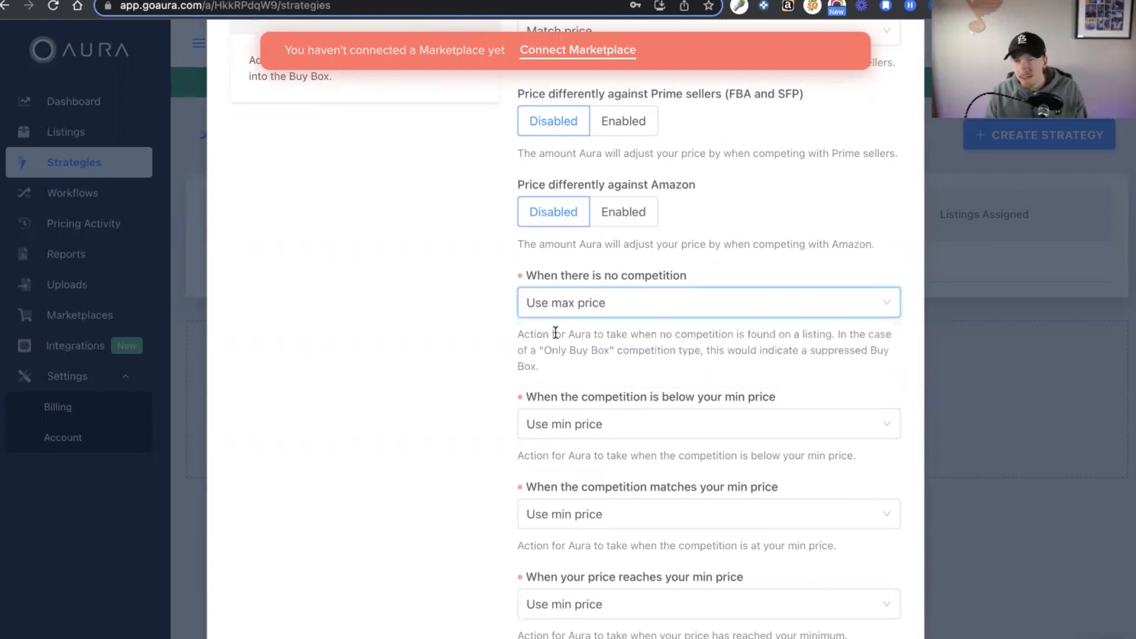
Set the action when there is no competition to Do not reprice
click(573, 316)
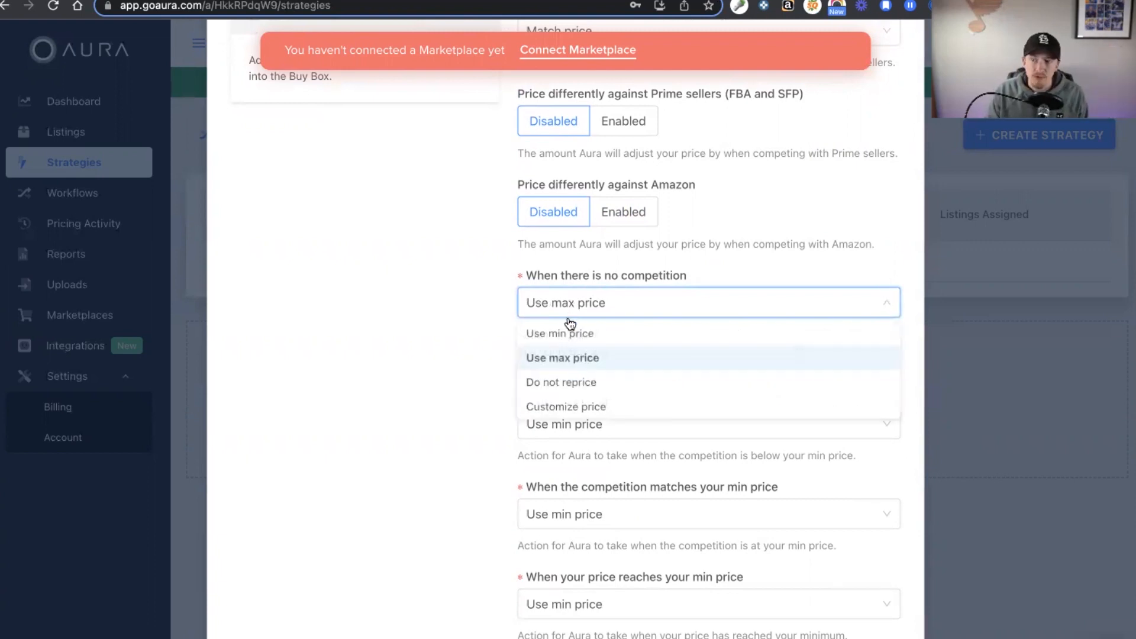
click(573, 384)
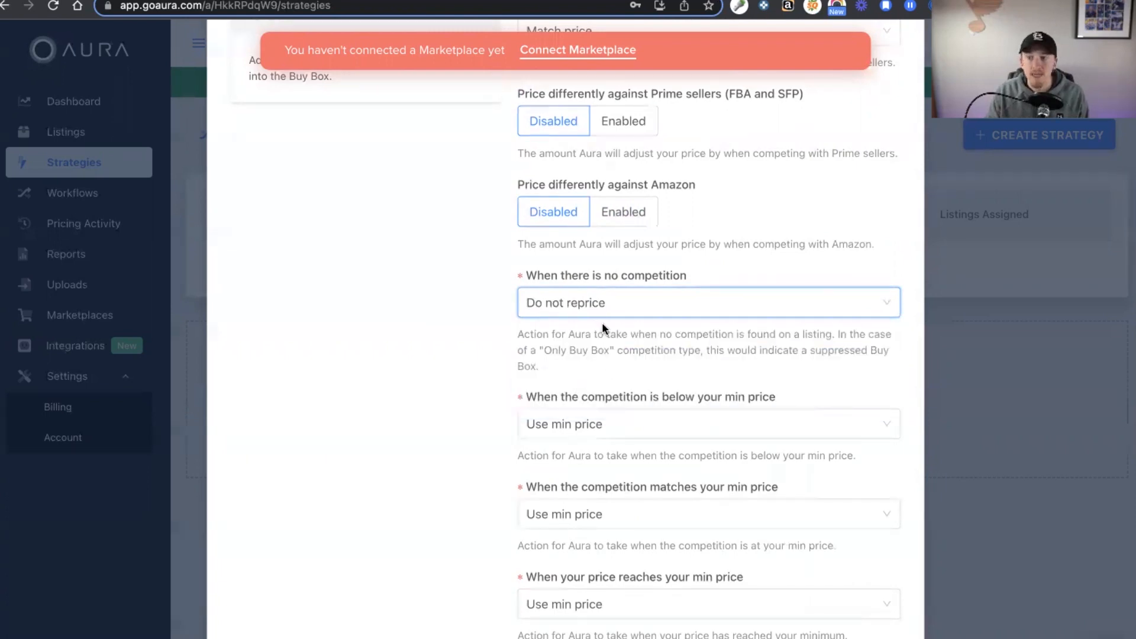
click(577, 320)
click(574, 319)
Examine the available actions for when the competition is below the min price, keeping Use min price
scroll(443, 339, down, 1)
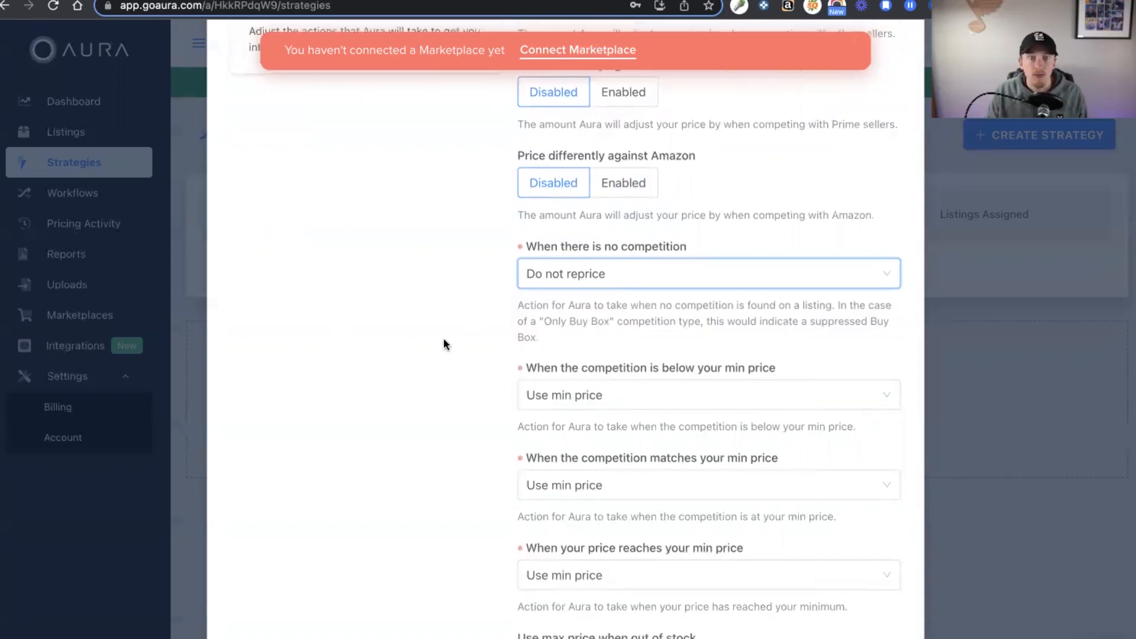
scroll(444, 339, down, 1)
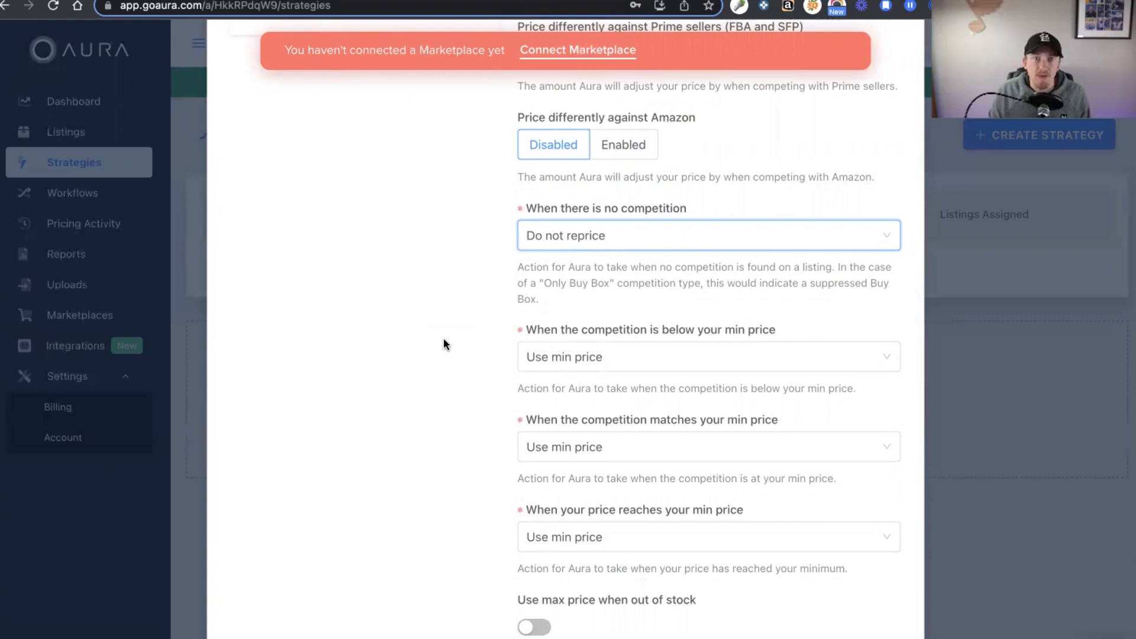
scroll(444, 340, down, 1)
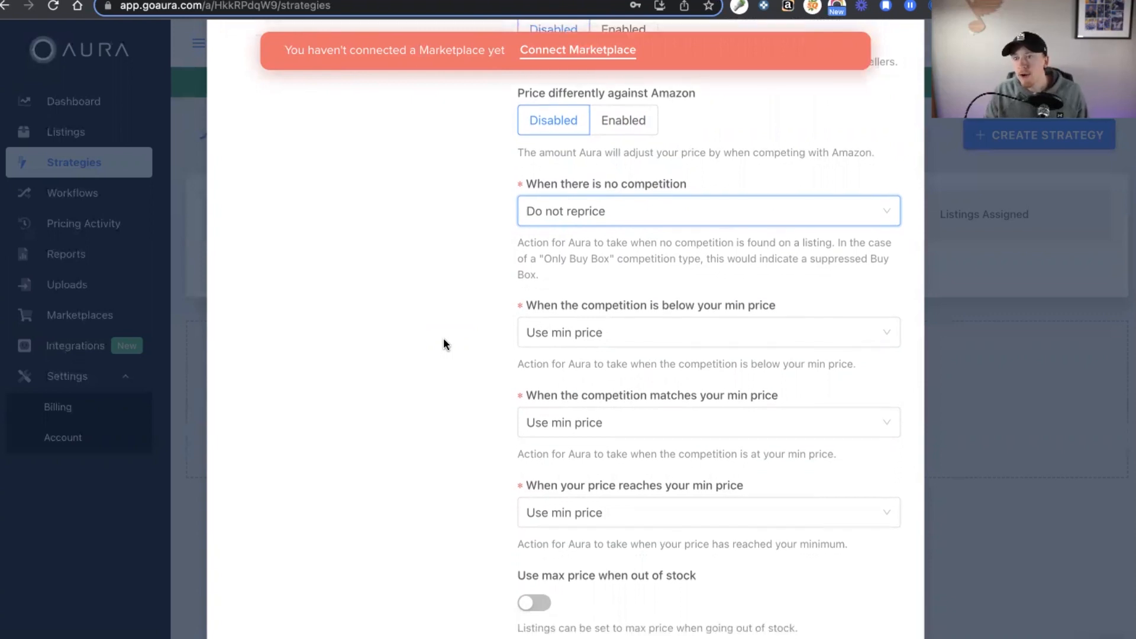
drag(545, 304, 732, 301)
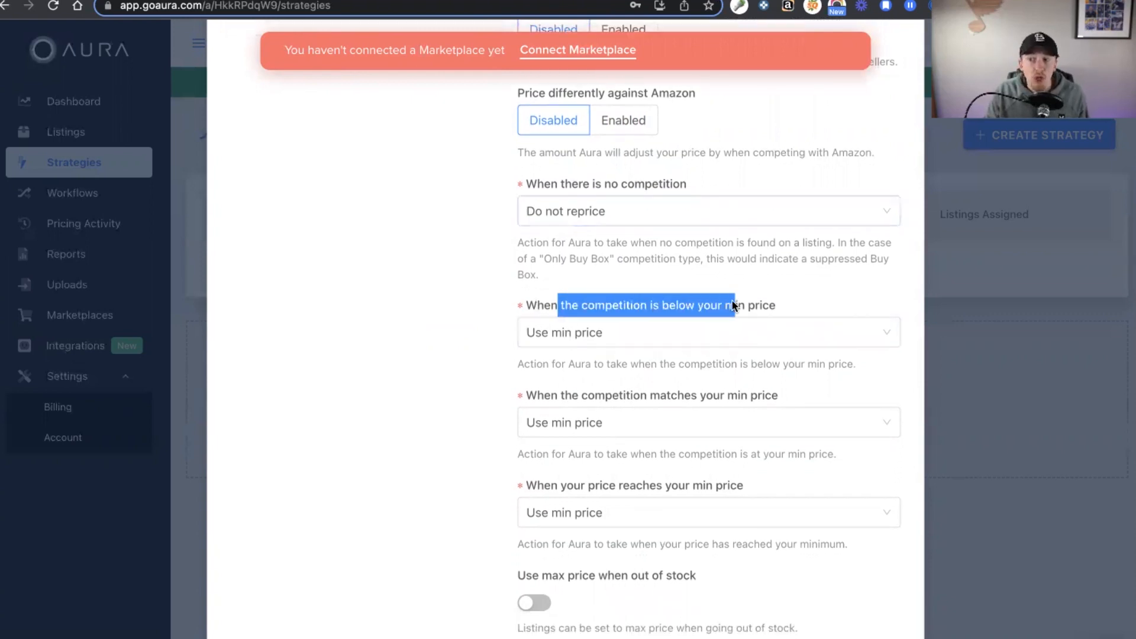
click(732, 302)
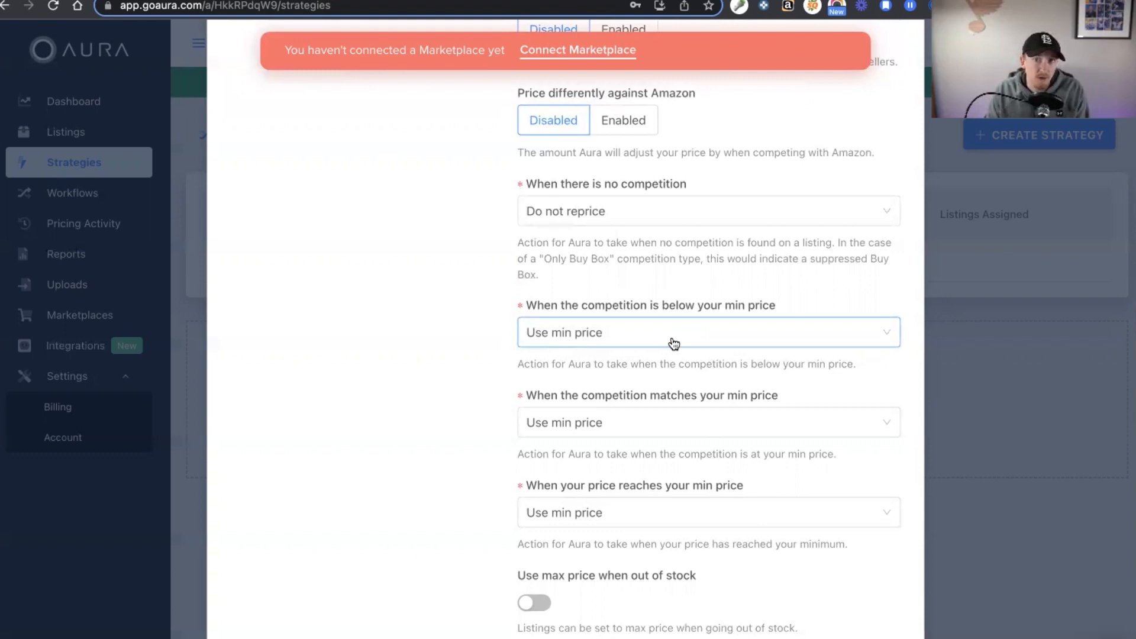
click(652, 343)
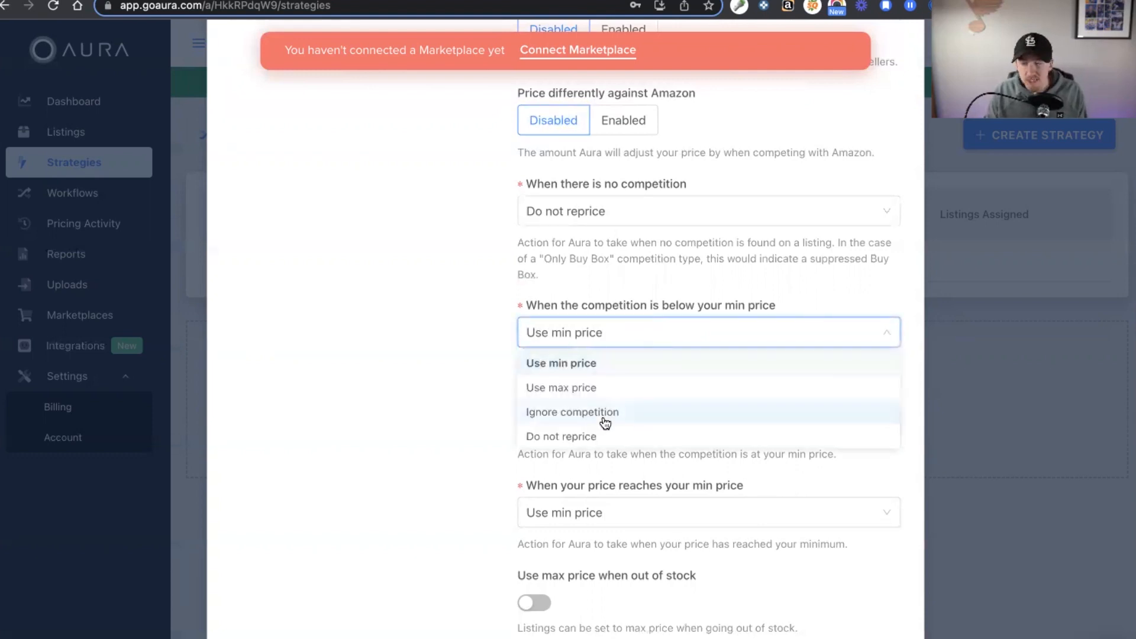
click(592, 364)
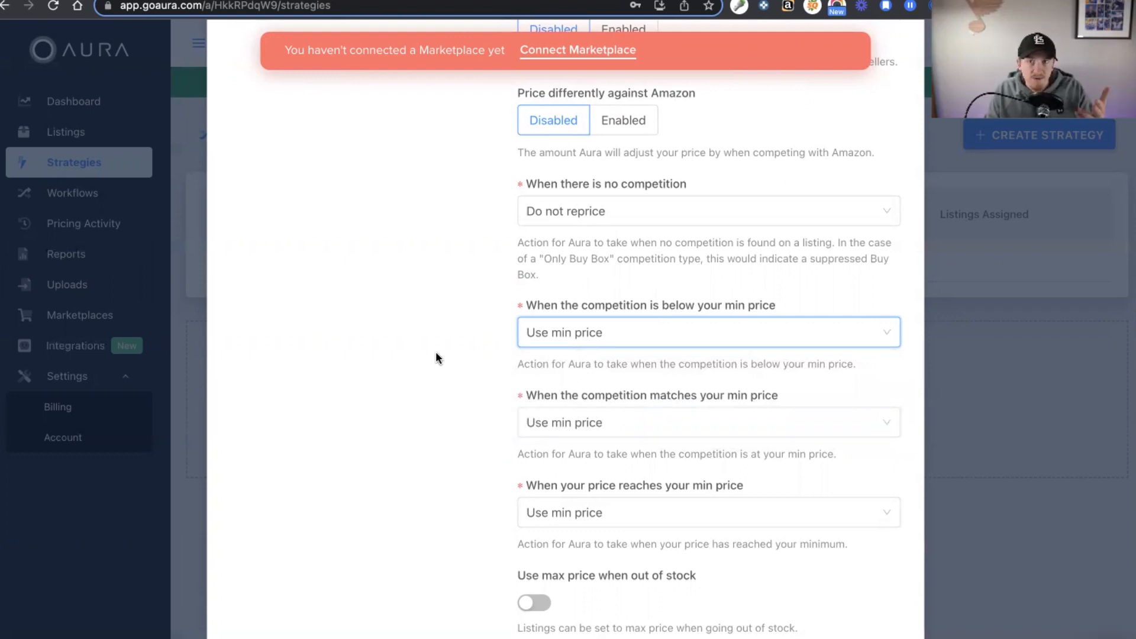
click(540, 332)
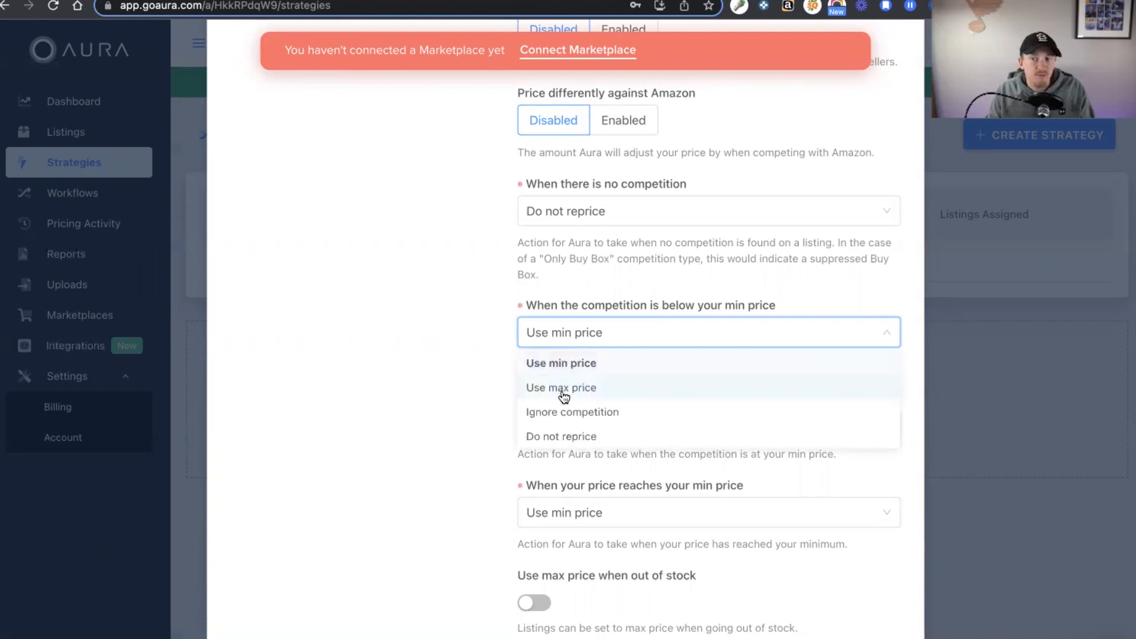
click(497, 361)
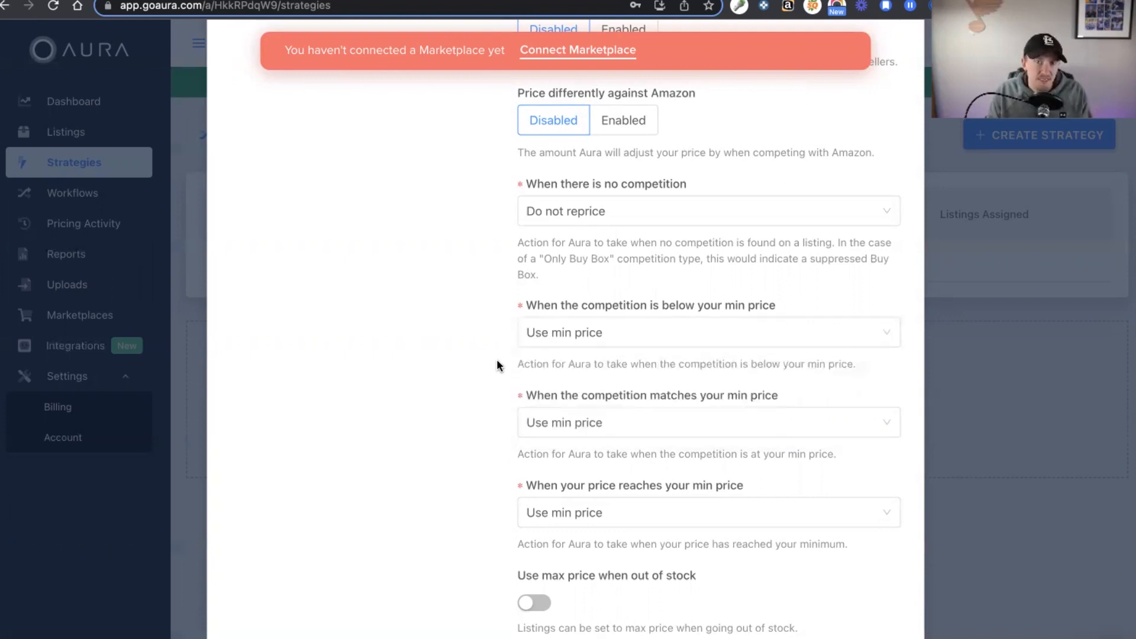
Examine the available actions for when the competition matches the min price and for when your own price reaches the min price
scroll(498, 357, down, 1)
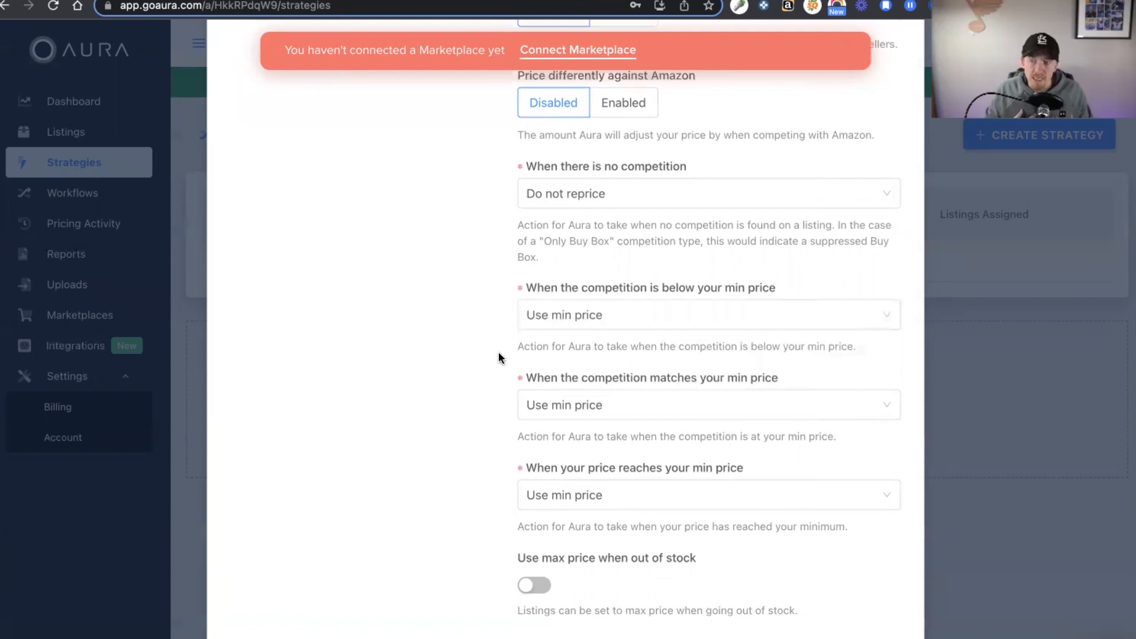
scroll(498, 357, down, 1)
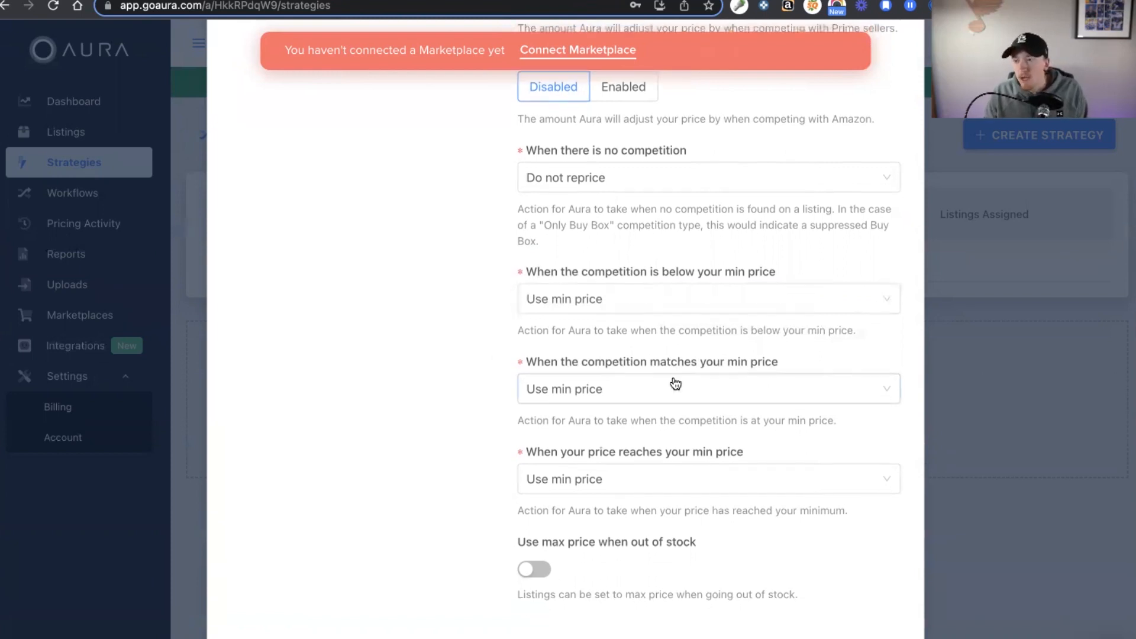
click(654, 391)
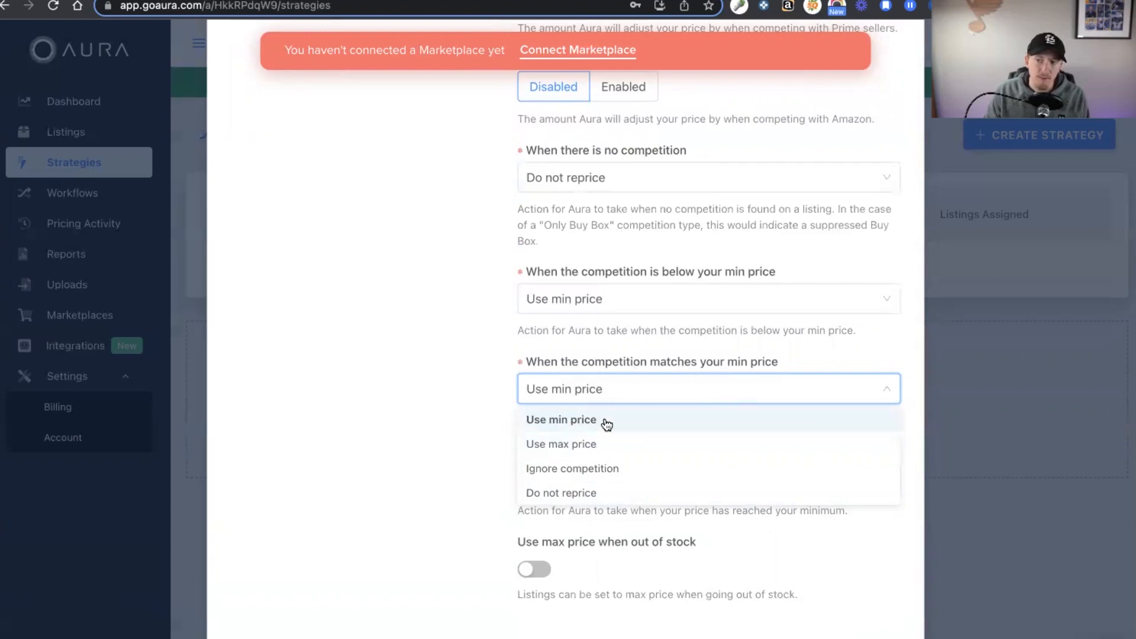
click(486, 407)
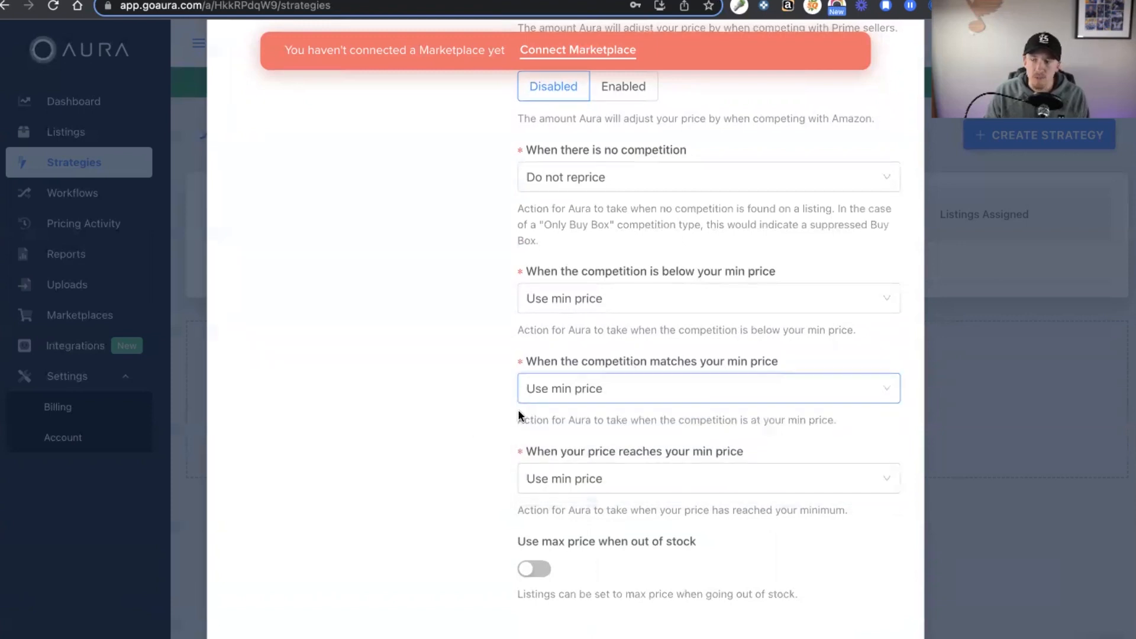
drag(580, 451, 698, 453)
click(698, 453)
click(736, 477)
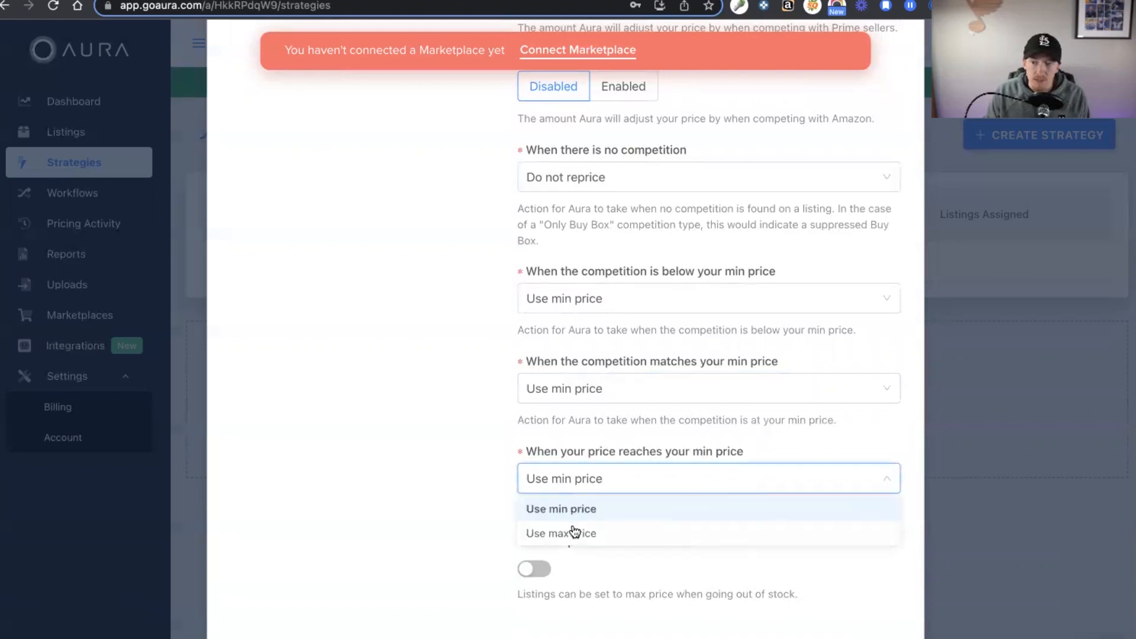
click(439, 462)
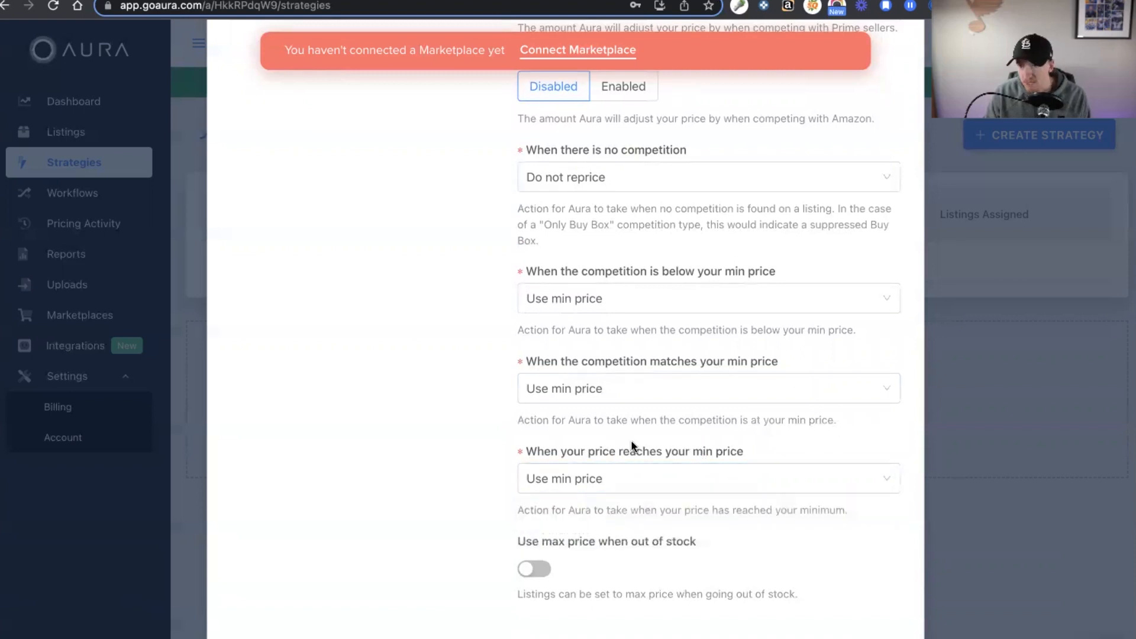
click(626, 483)
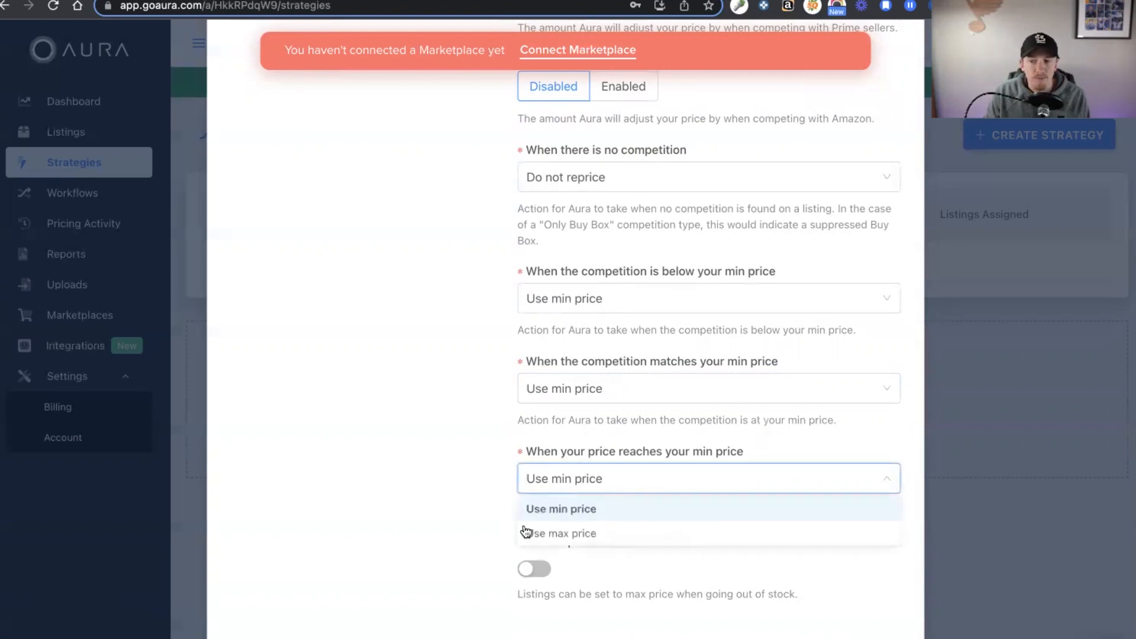
click(458, 496)
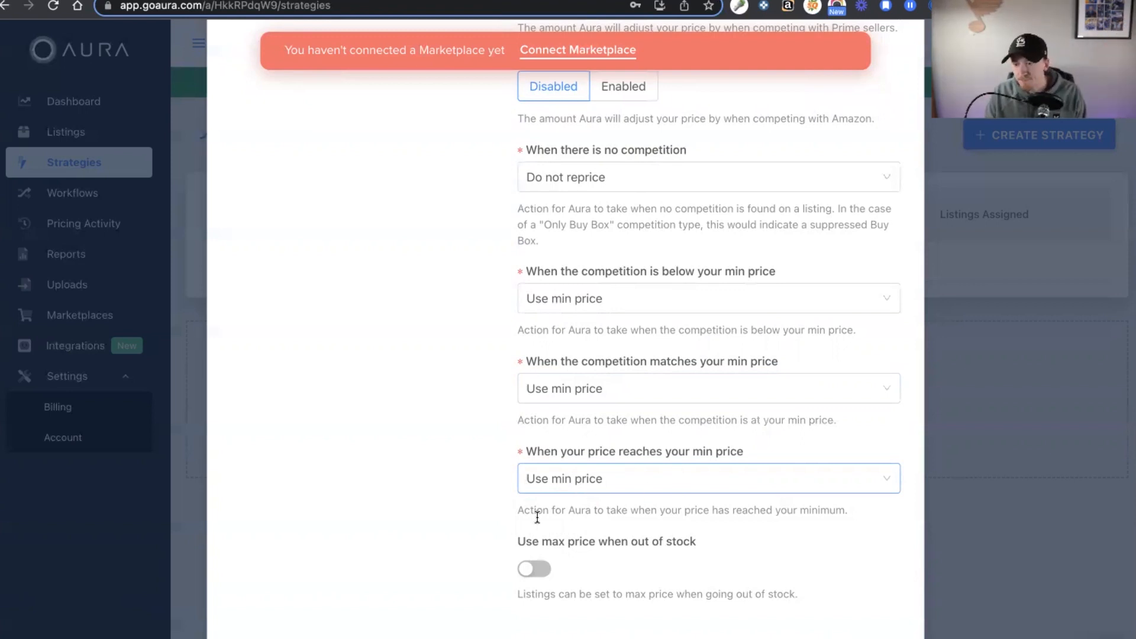
Try the option to use max price when out of stock, leave it off, and continue to the Maintenance stage
click(525, 572)
click(525, 572)
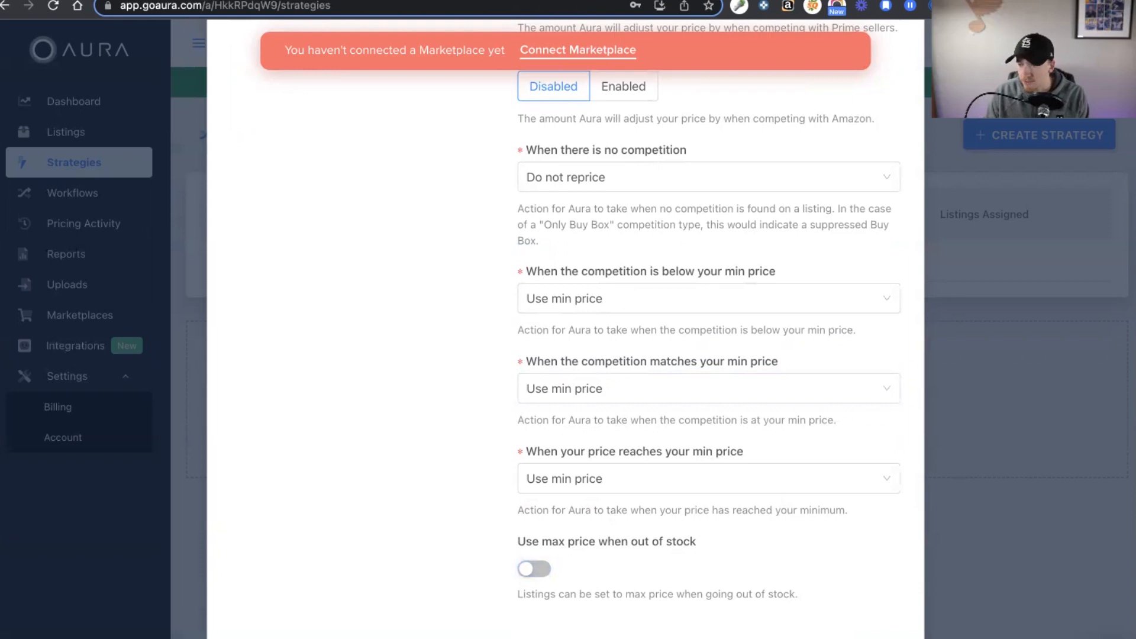
click(855, 637)
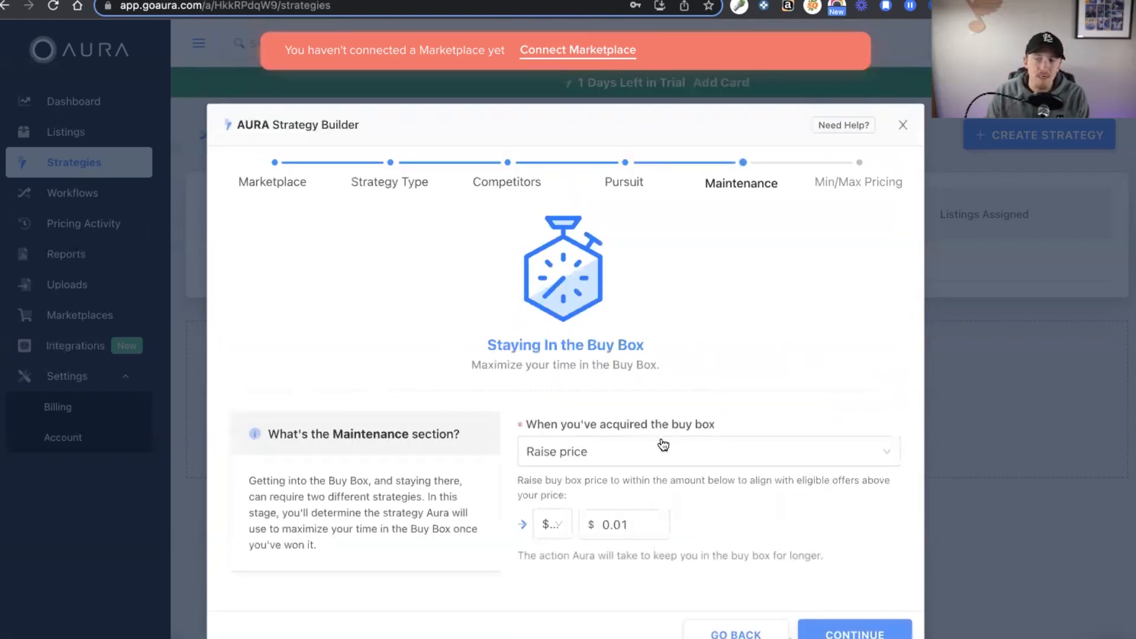
Set the action for when you've acquired the buy box to Do not reprice and continue to Min/Max Pricing
click(632, 464)
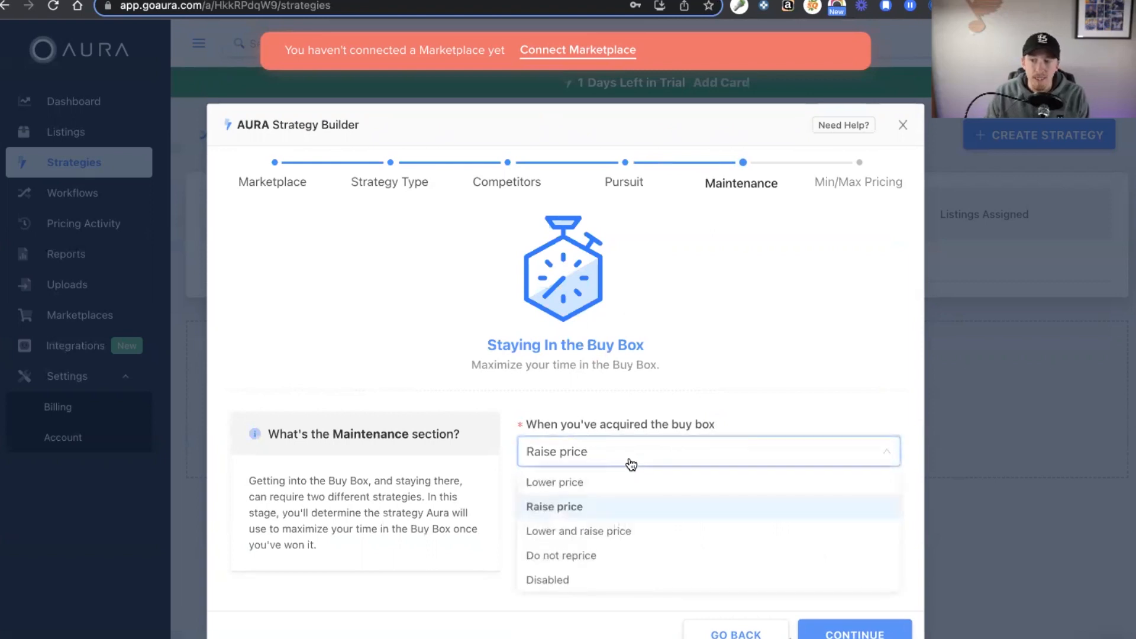
click(750, 381)
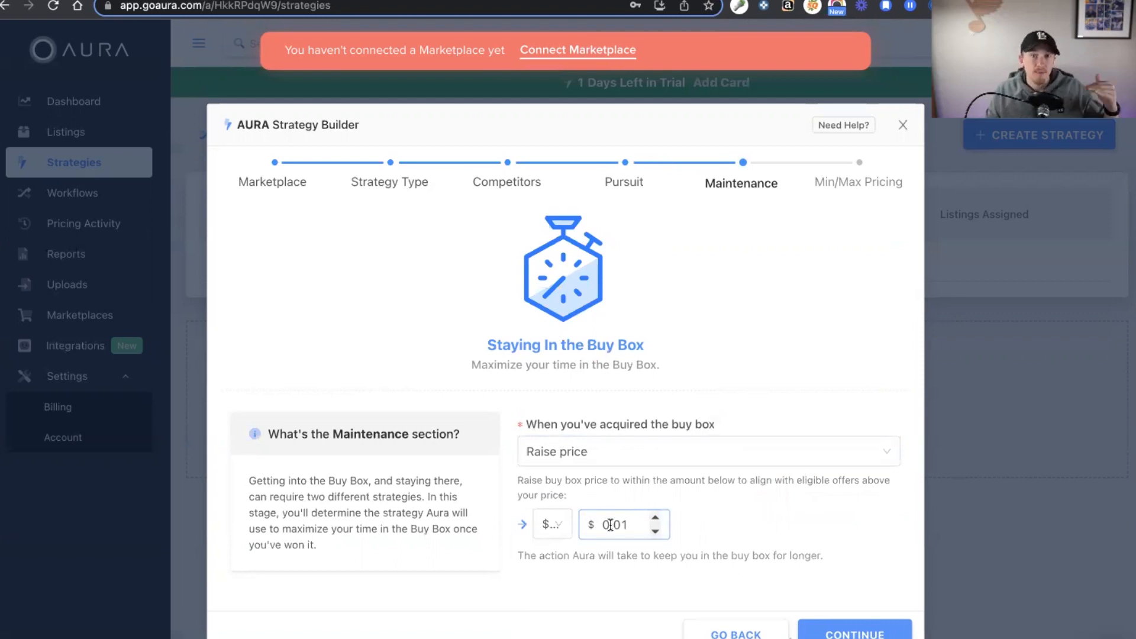
click(600, 453)
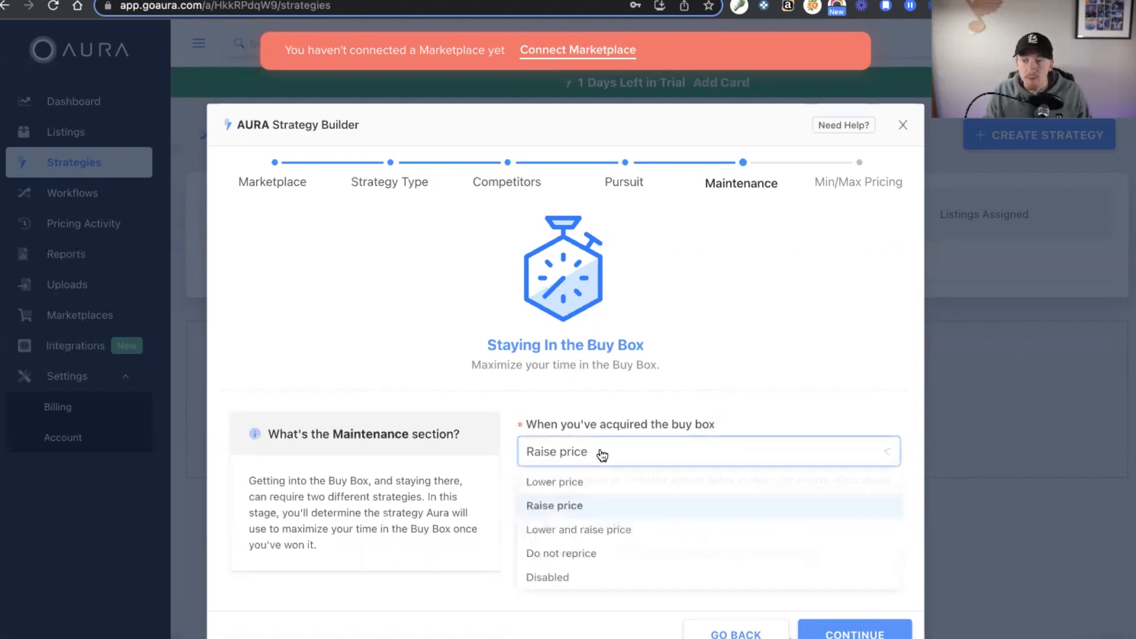
click(599, 556)
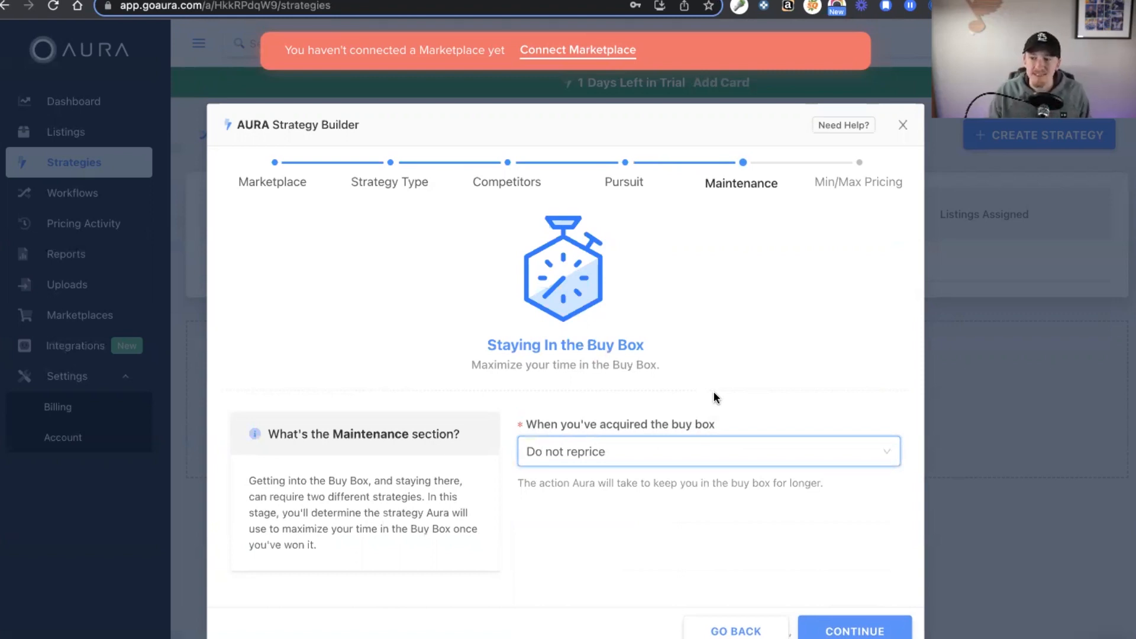
click(681, 461)
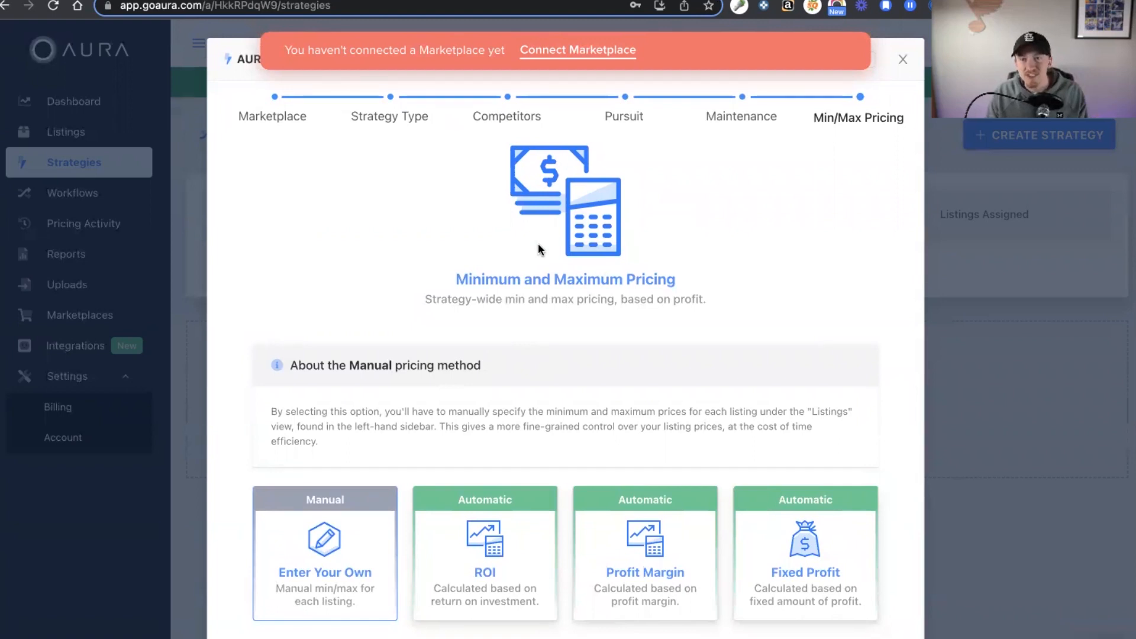
scroll(463, 322, down, 1)
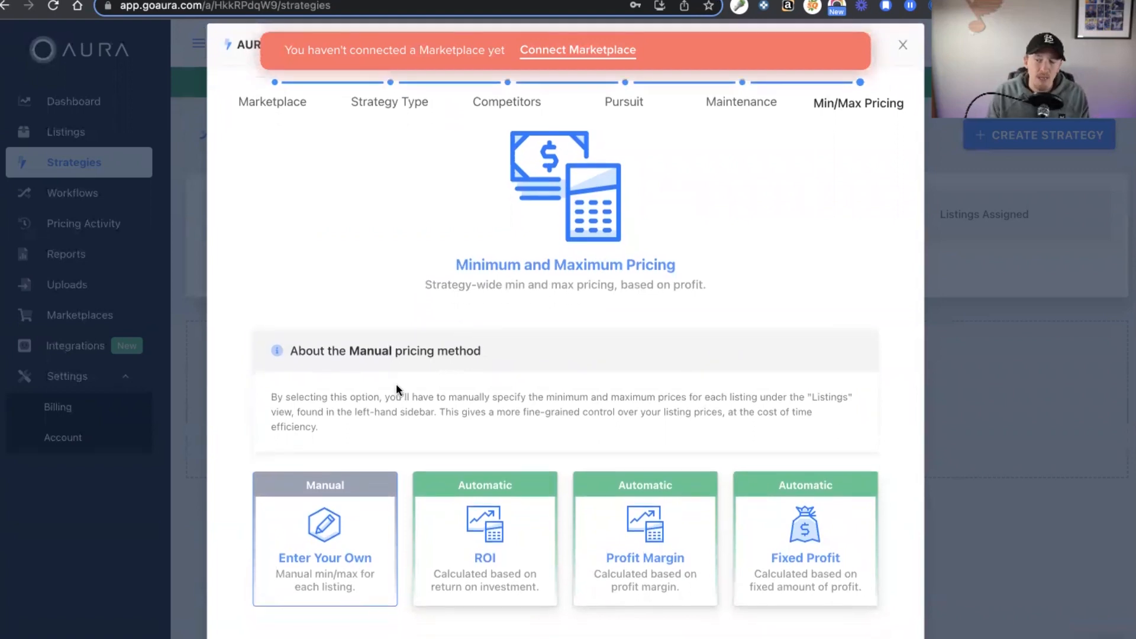
drag(517, 359, 375, 309)
drag(414, 260, 705, 276)
click(705, 275)
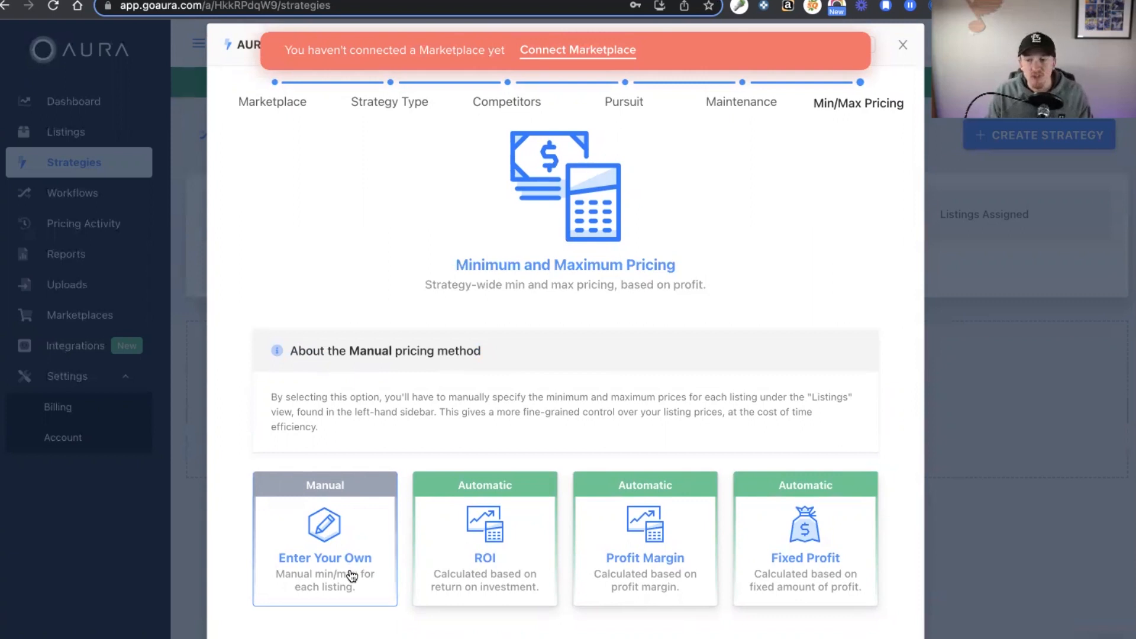
Try the ROI pricing method with a minimum return on investment of 30% and a maximum of 200%
click(493, 569)
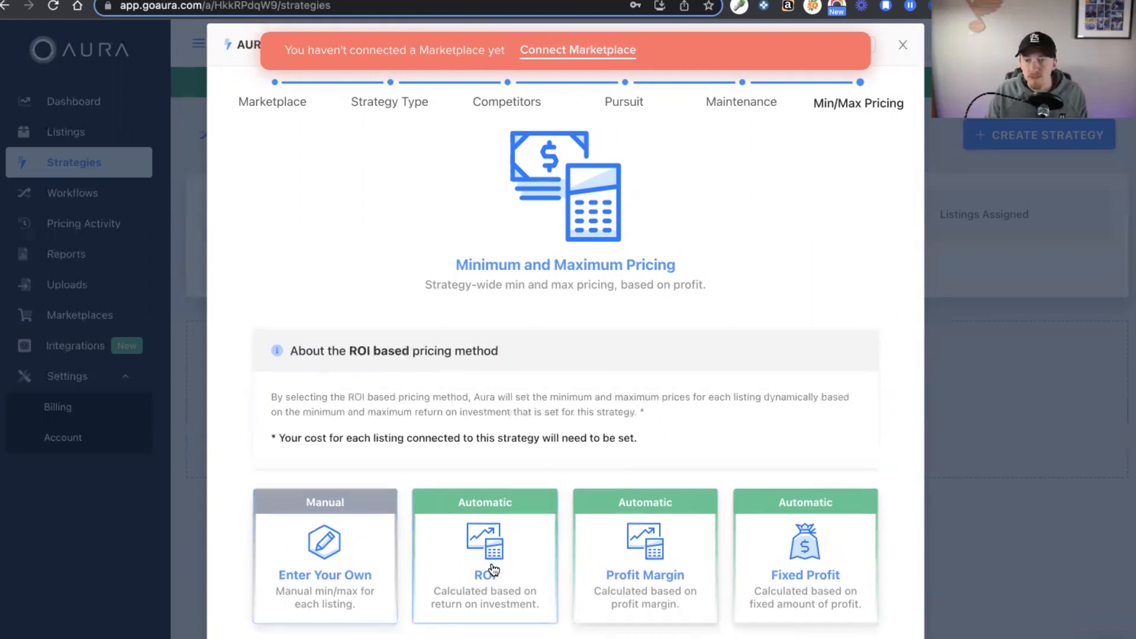
scroll(497, 533, down, 4)
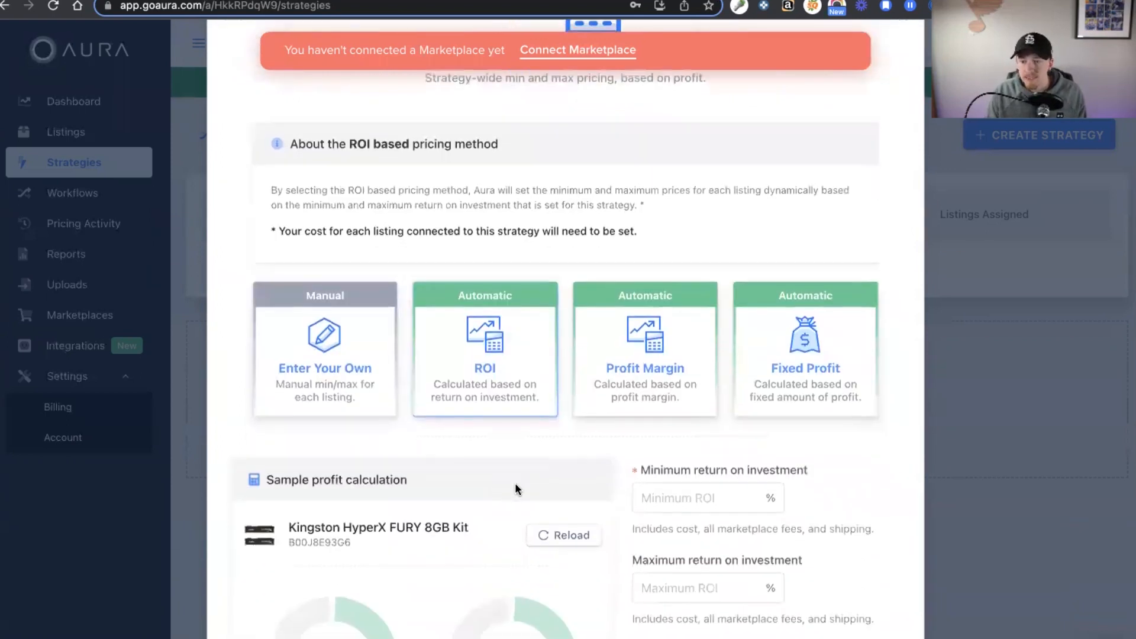
scroll(515, 482, down, 2)
click(660, 431)
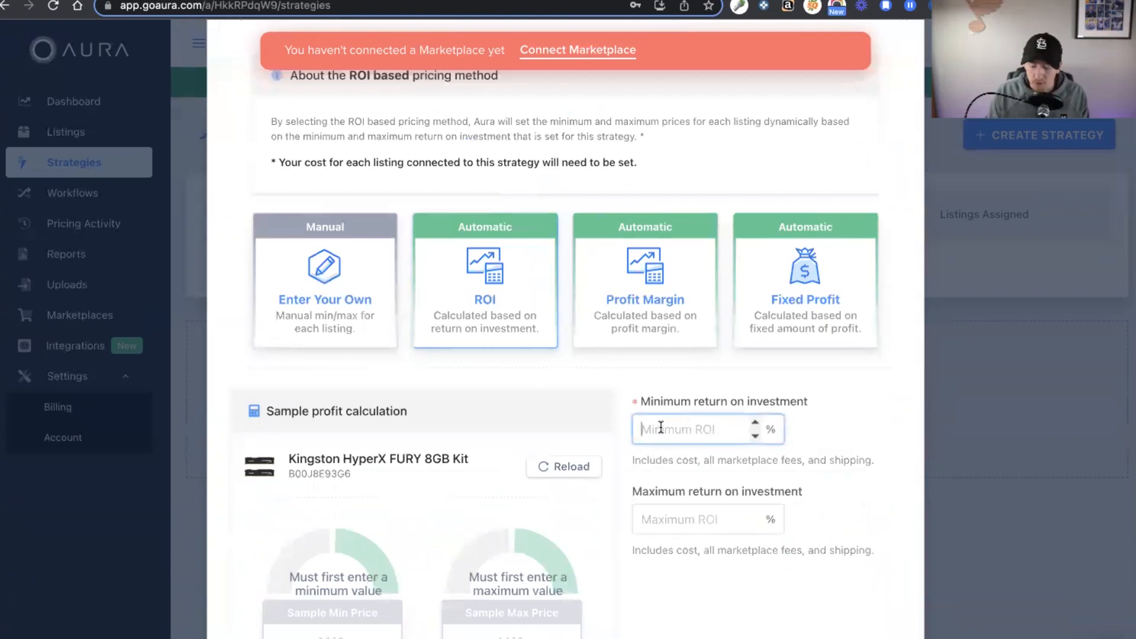
text(30)
click(682, 524)
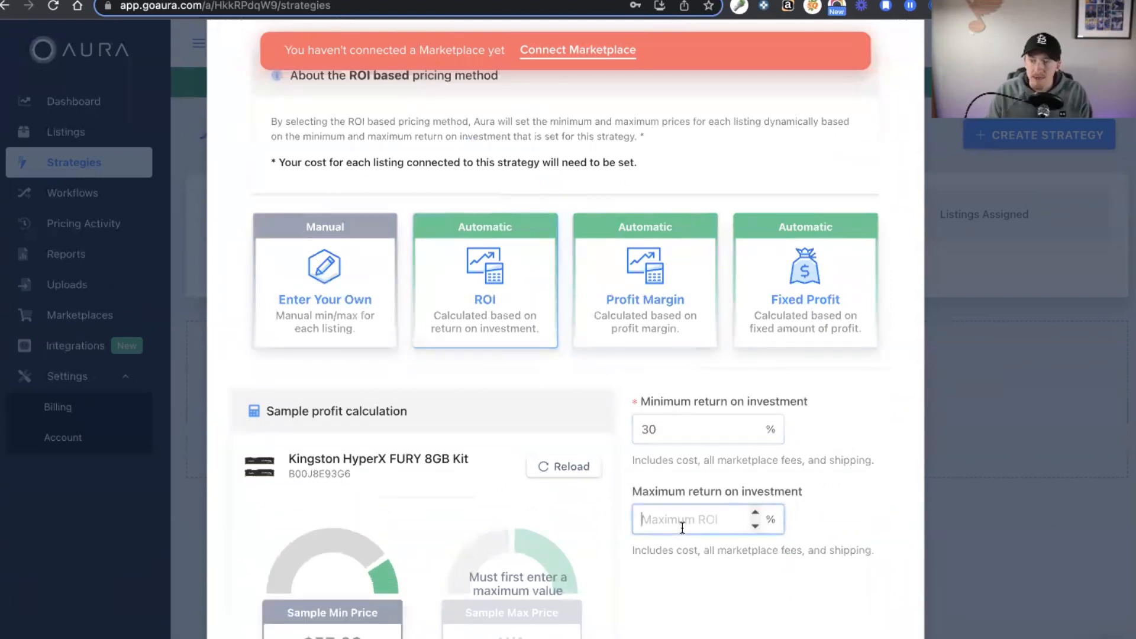
text(200)
click(701, 630)
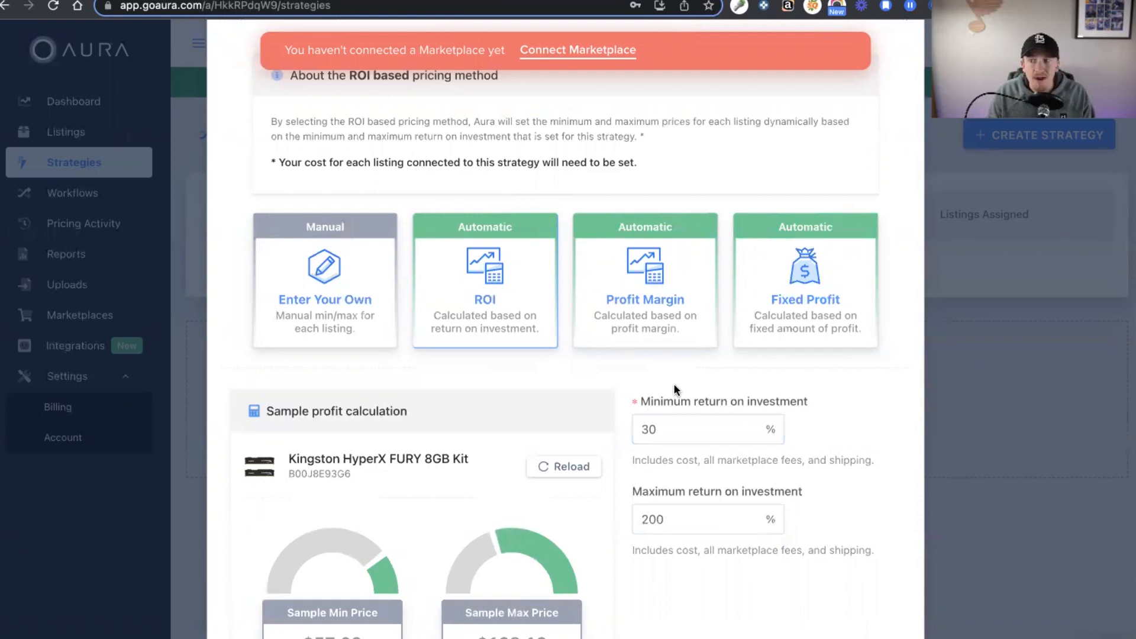
Try the Profit Margin method with a 10% minimum and 50% maximum, and view the Fixed Profit and Manual methods
click(653, 322)
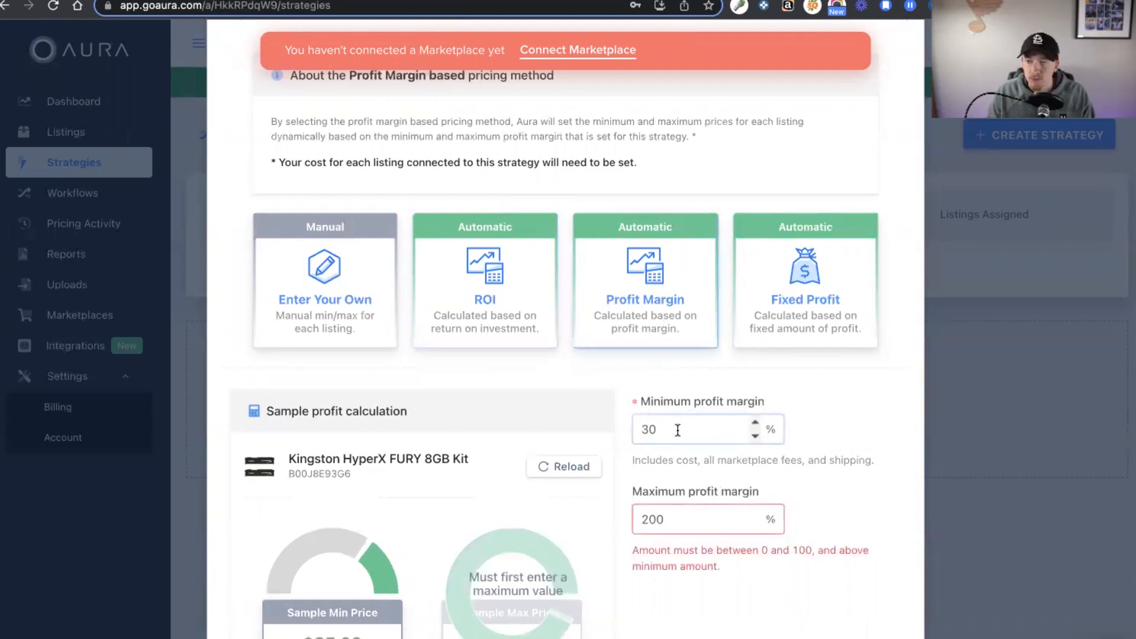
drag(658, 430, 634, 427)
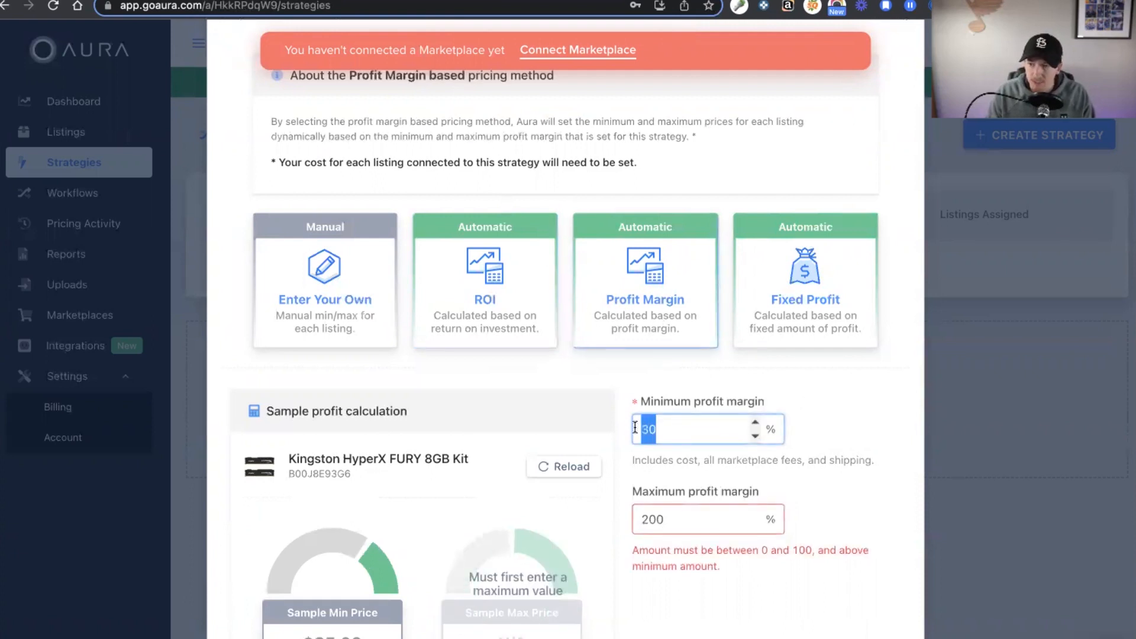
text(10)
double_click(654, 518)
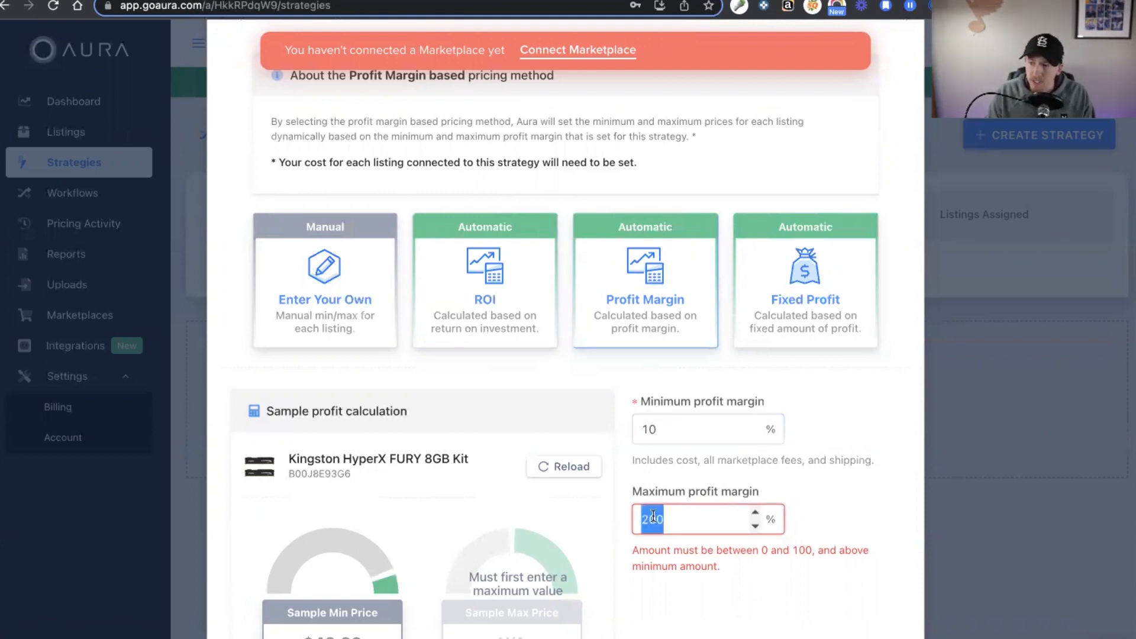
text(50)
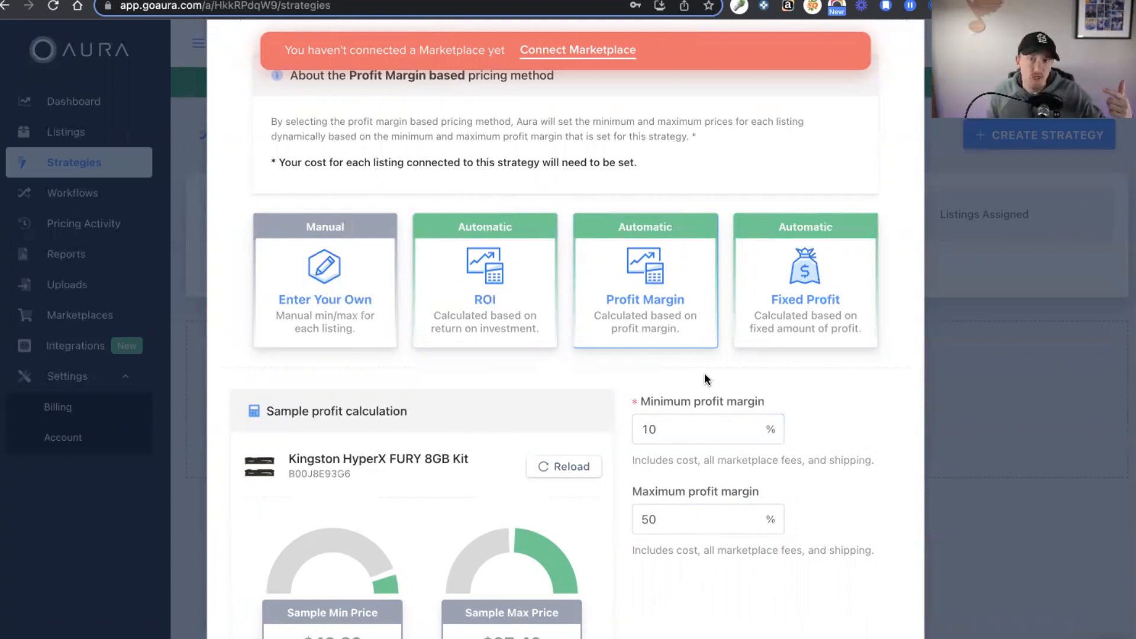
click(802, 319)
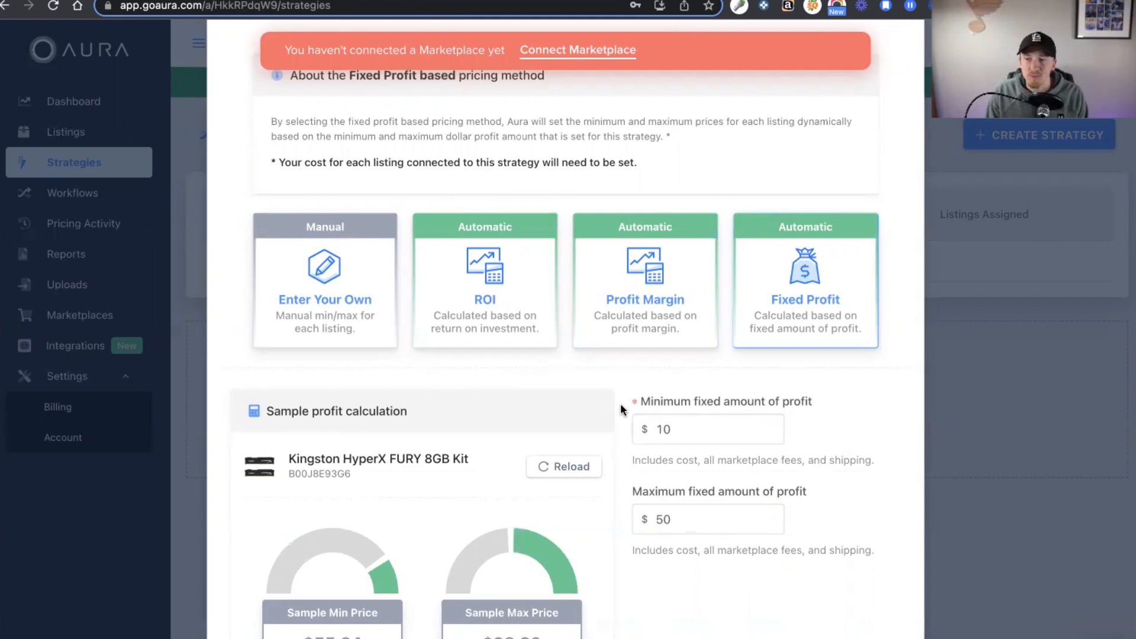
click(325, 303)
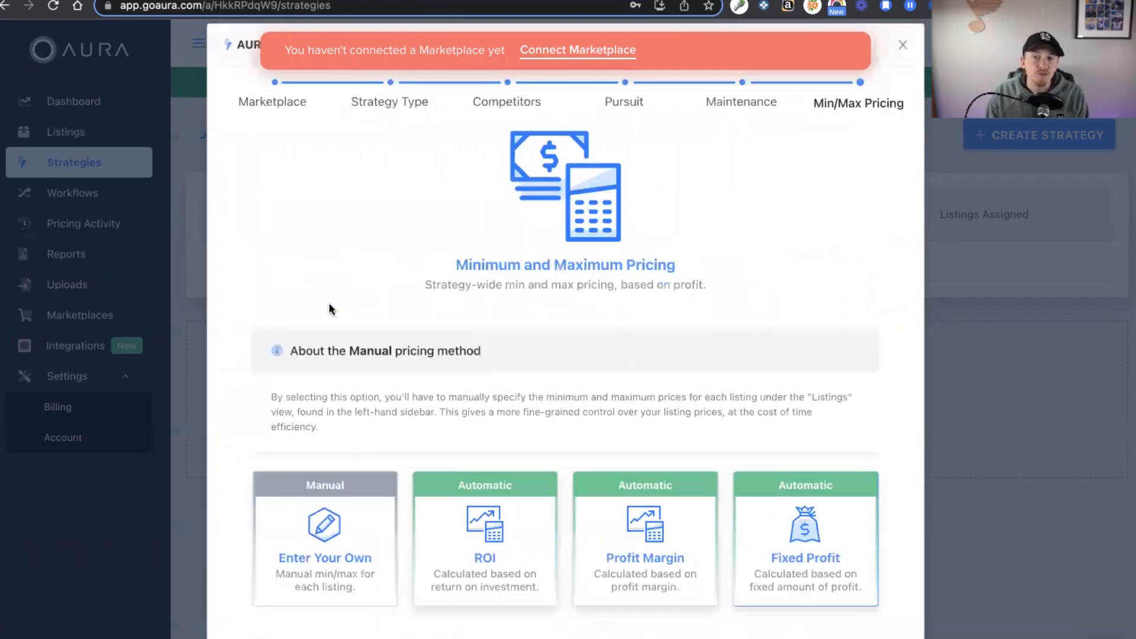
Try the ROI pricing method again with the maximum return on investment set to 200%
click(492, 539)
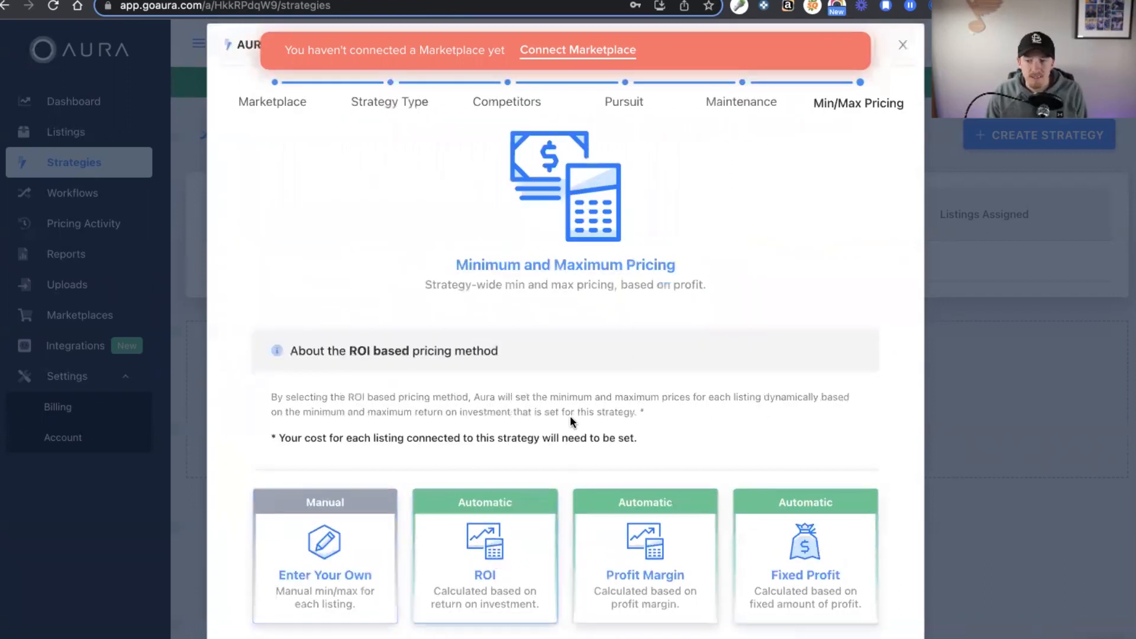
scroll(570, 416, down, 5)
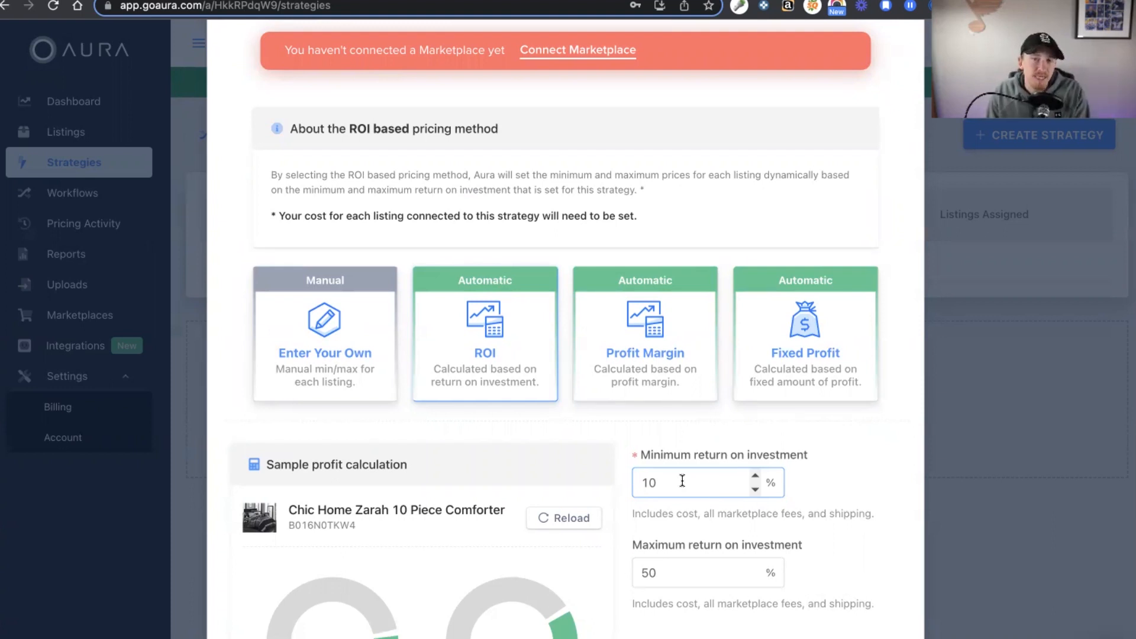
click(695, 567)
key(super+a)
text(200)
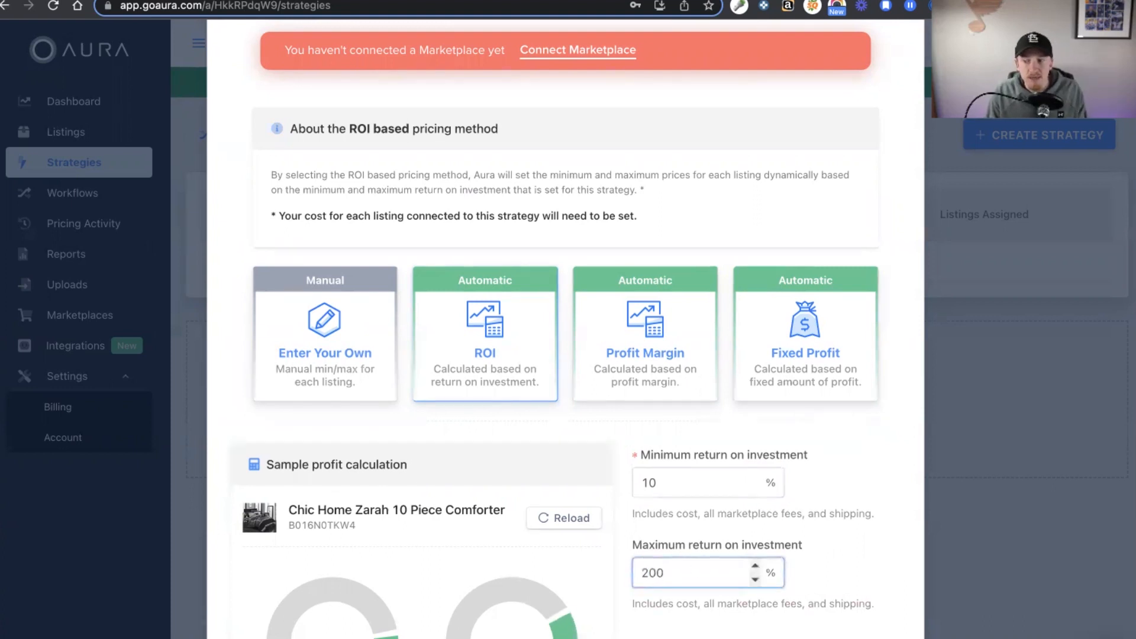
key(Tab)
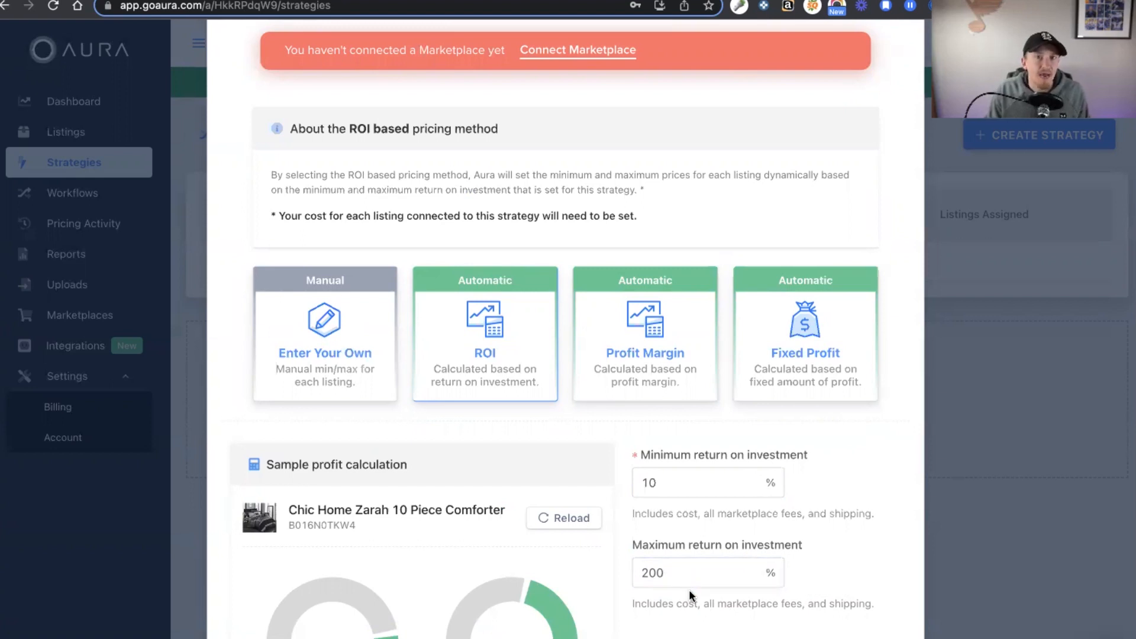
Set the maximum return on investment to 1000%
scroll(693, 596, down, 1)
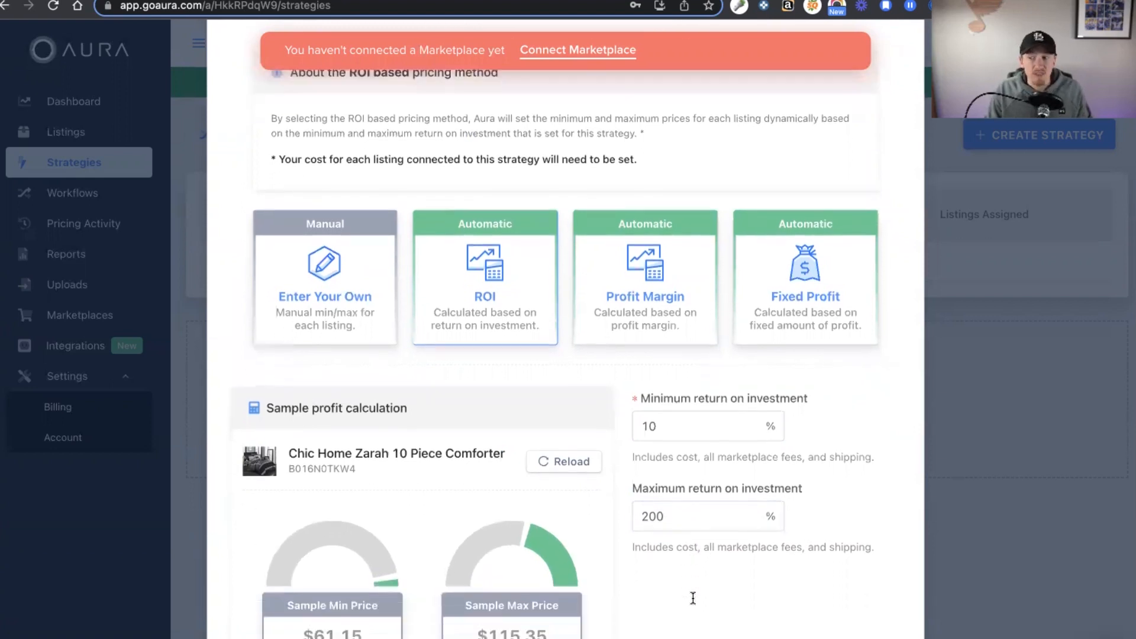
double_click(657, 514)
text(1000)
click(690, 629)
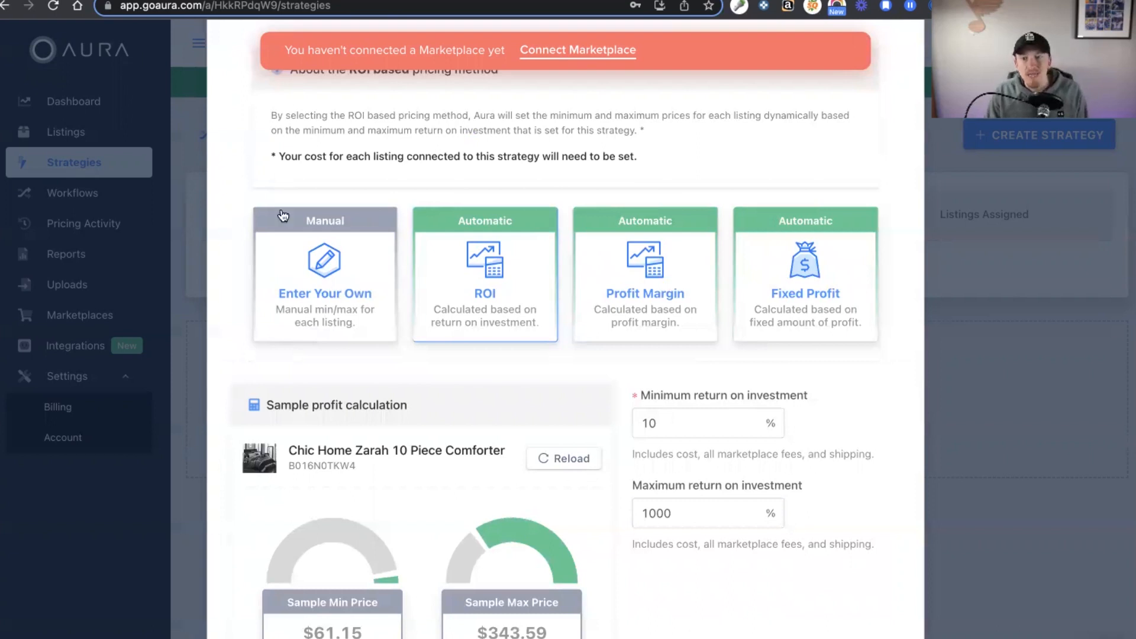
Select the manual Enter Your Own pricing method and review the strategy summary
click(347, 268)
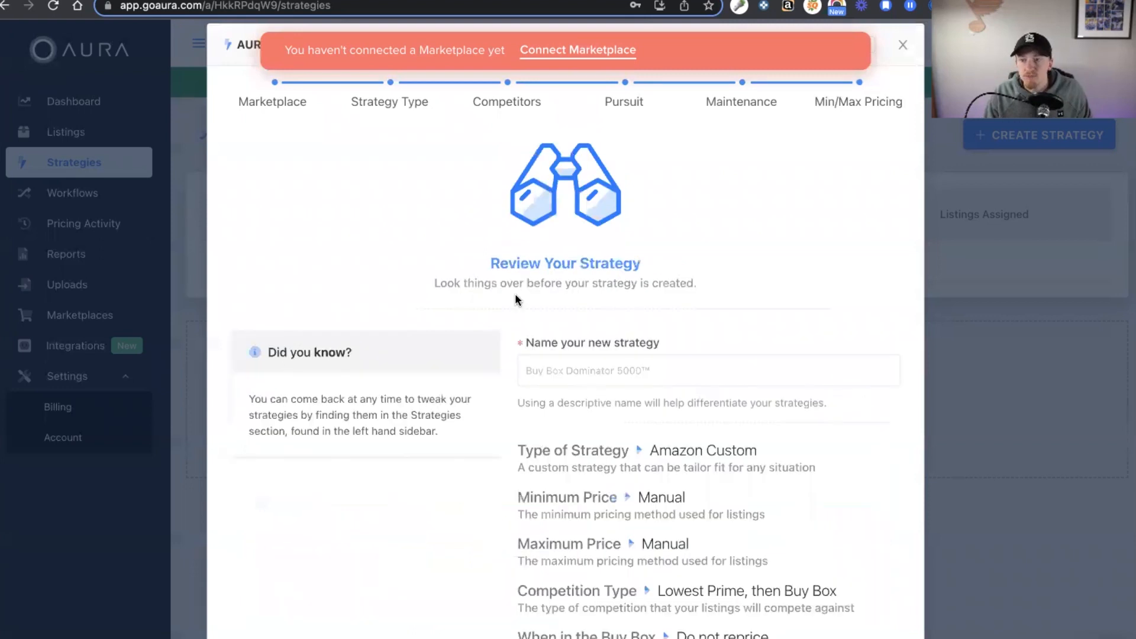
scroll(655, 452, down, 2)
scroll(621, 259, up, 1)
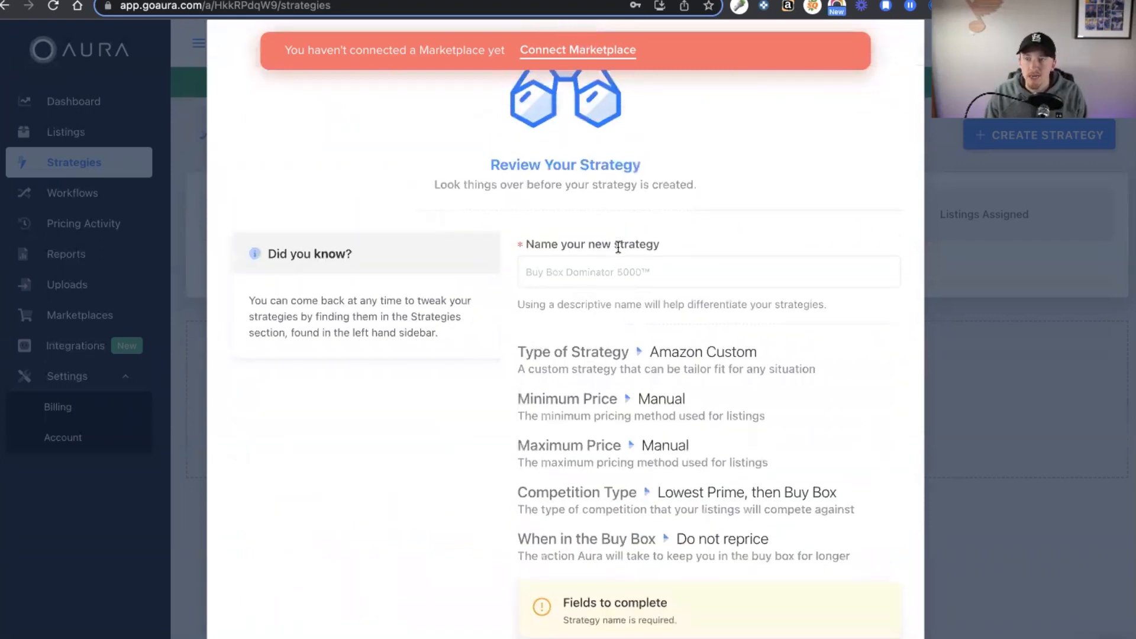
scroll(608, 344, up, 2)
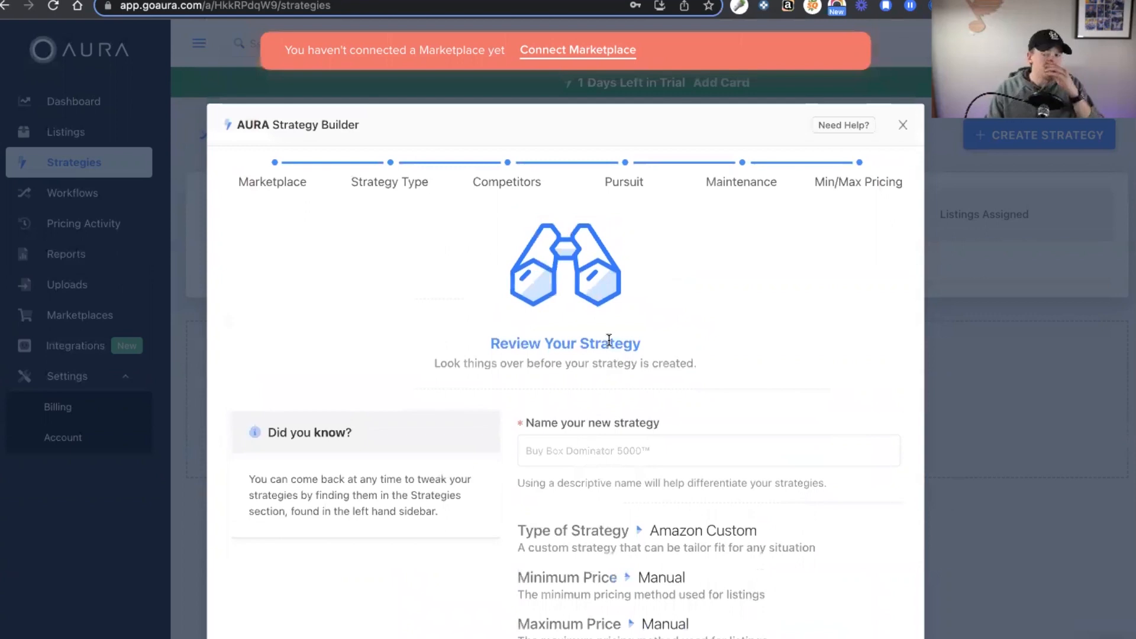
Name the new strategy "Example 1" and create it
click(574, 448)
text(d)
key(BackSpace)
text(Example 1)
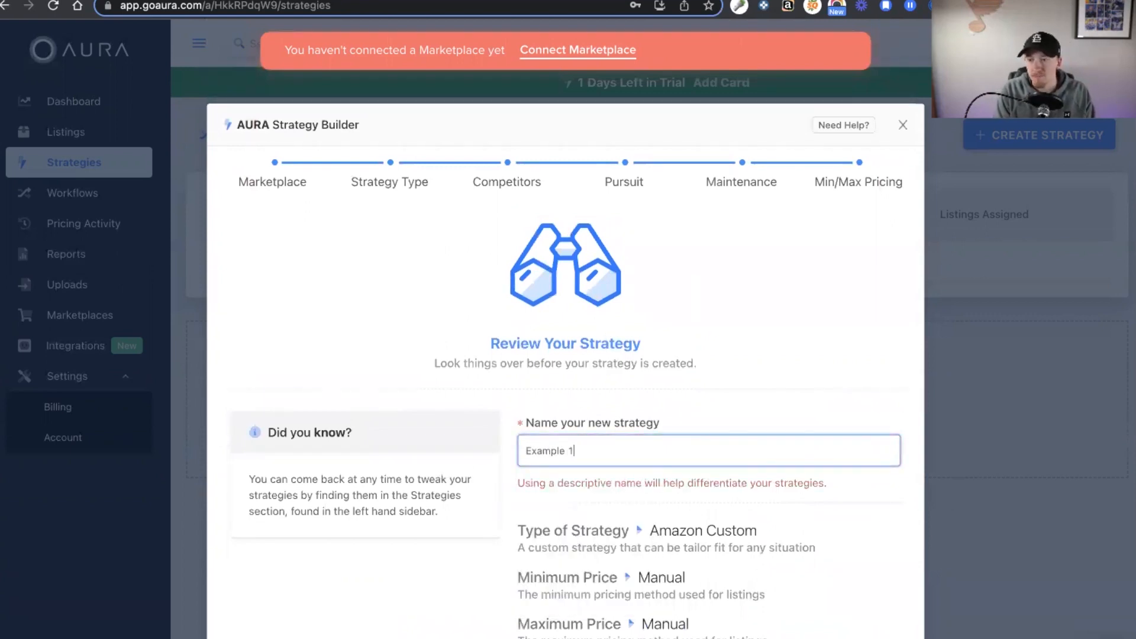
scroll(569, 451, down, 2)
click(857, 636)
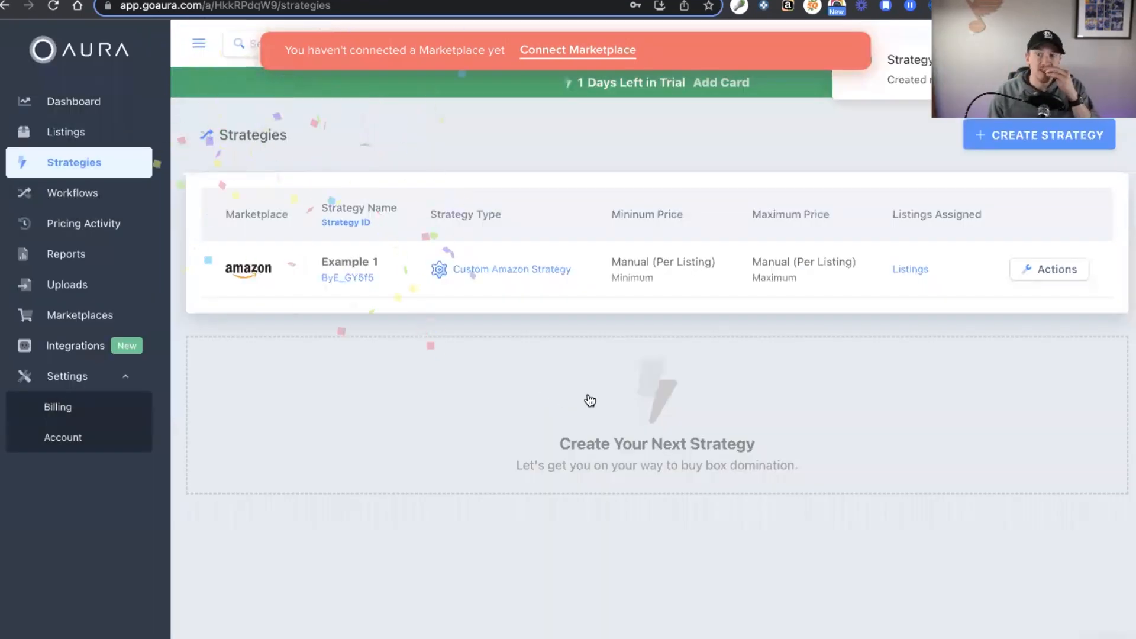
Start a new workflow with New Listing as its trigger and continue to the Add Actions stage
click(96, 196)
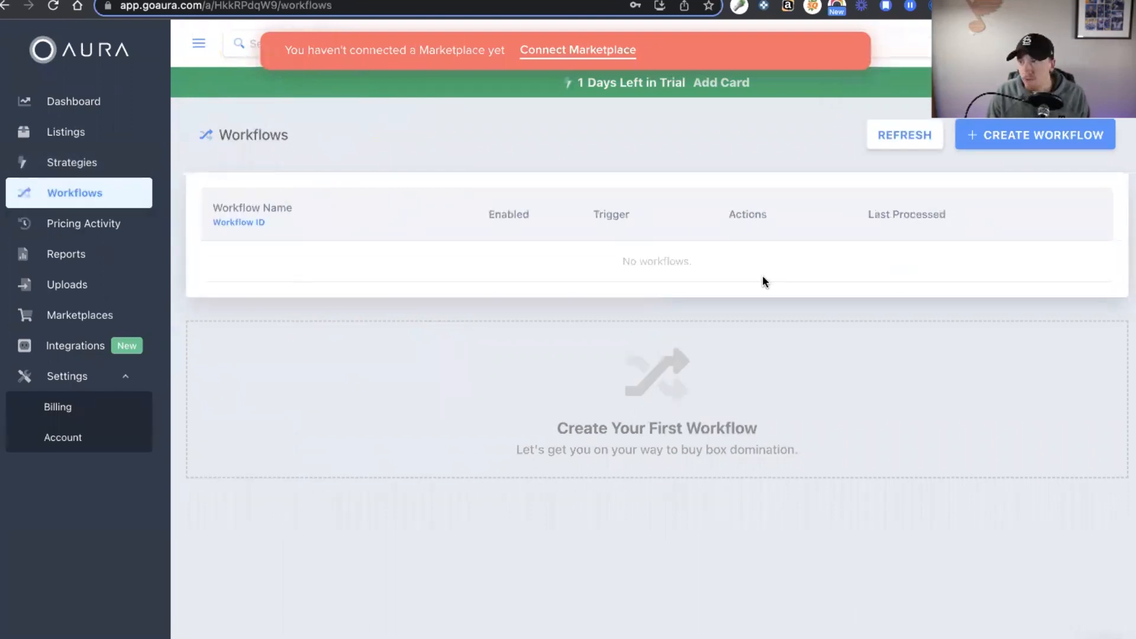
click(1026, 137)
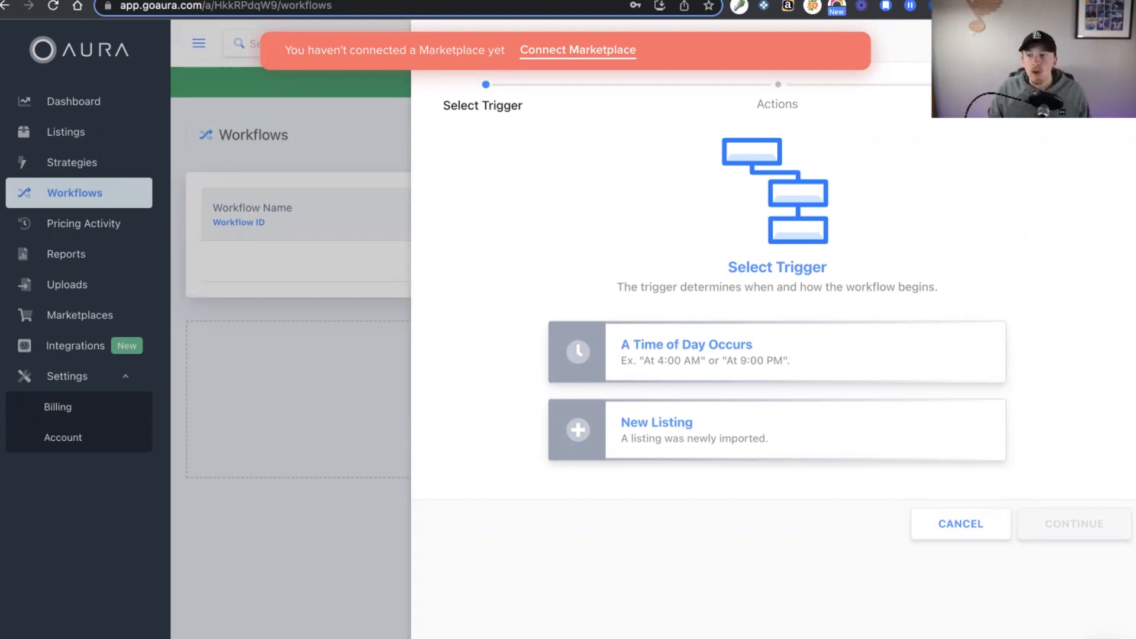
click(650, 428)
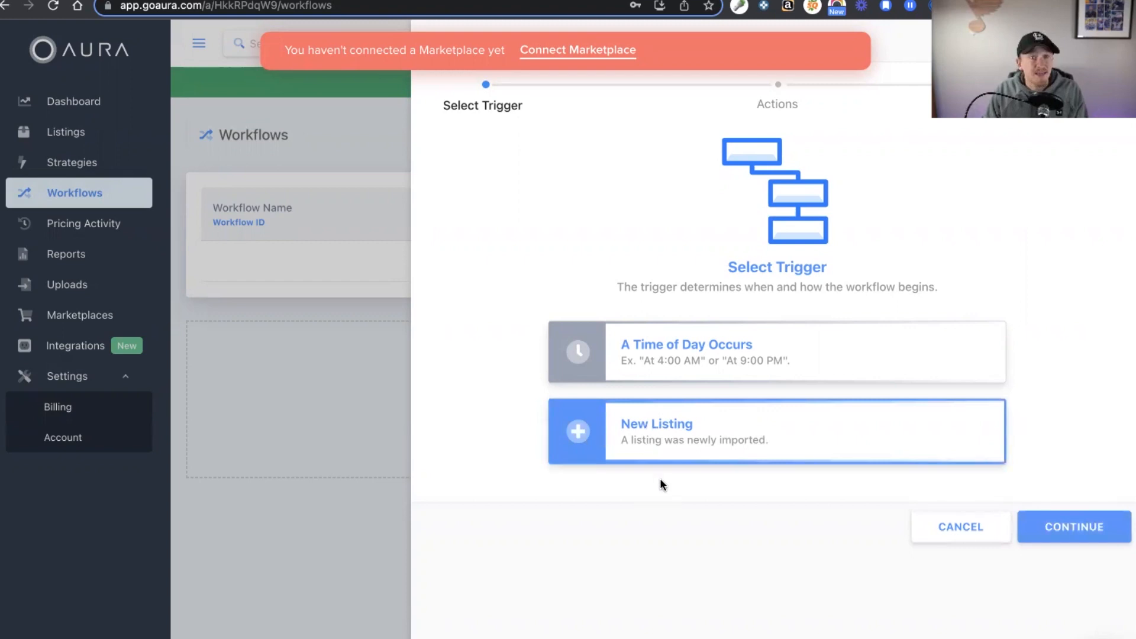
click(1059, 534)
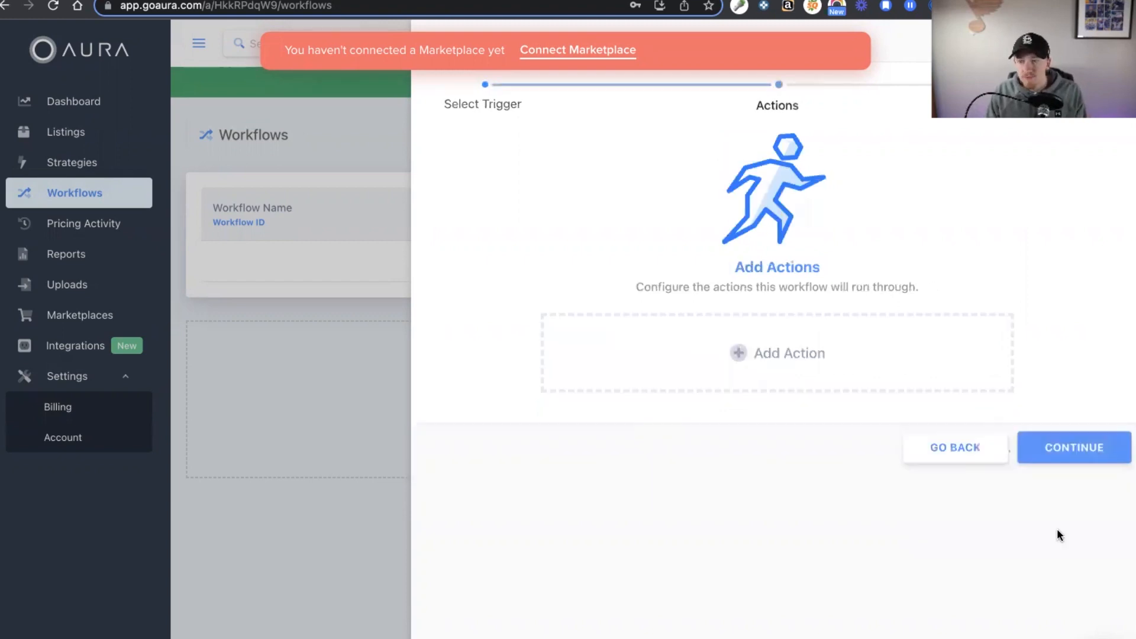
Add a Toggle Repricing action with repricing enabled to the workflow
click(775, 352)
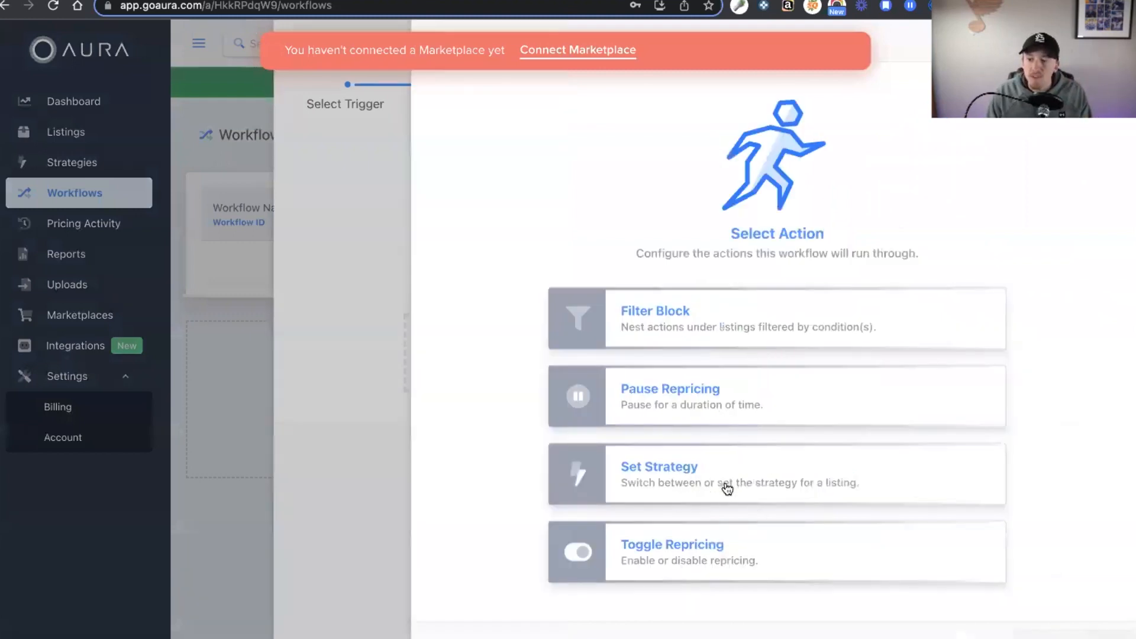
click(645, 551)
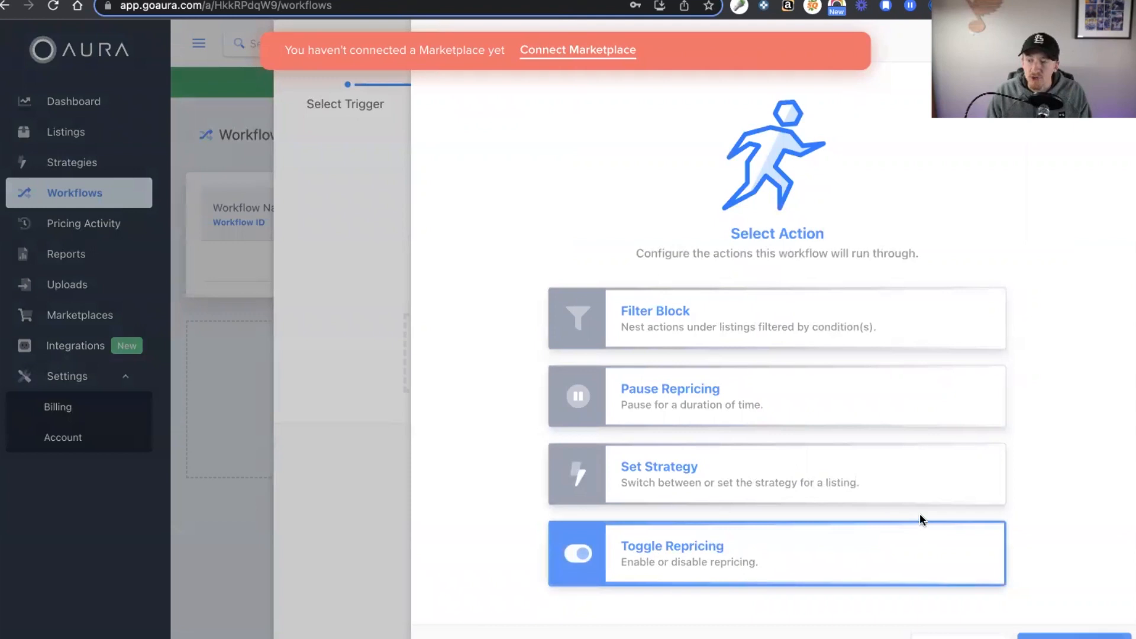
click(1068, 636)
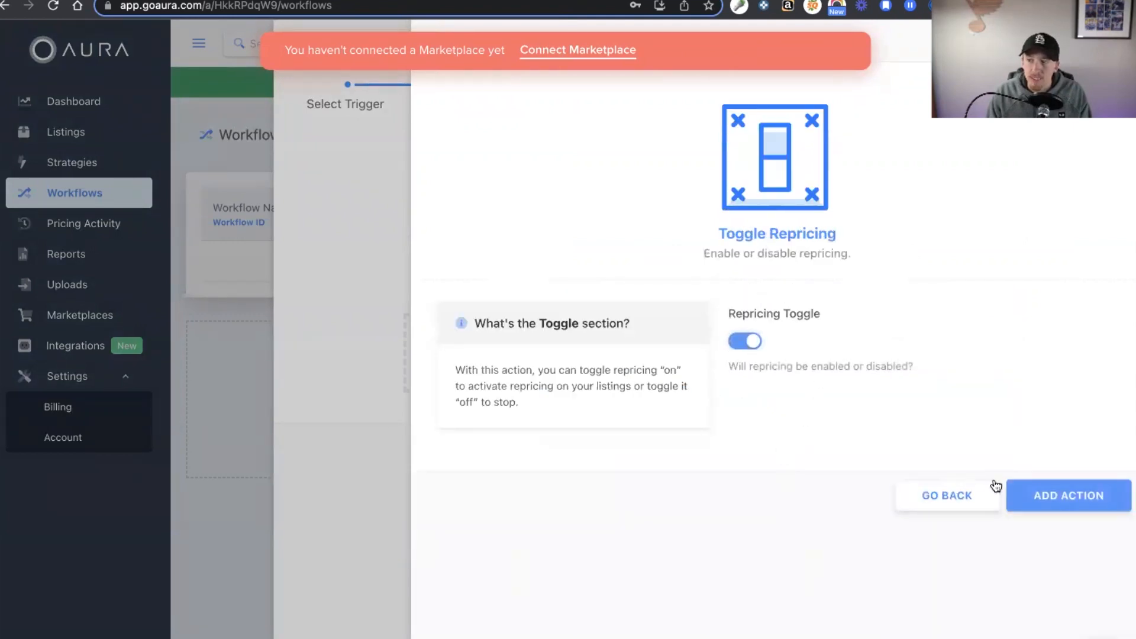
click(1065, 496)
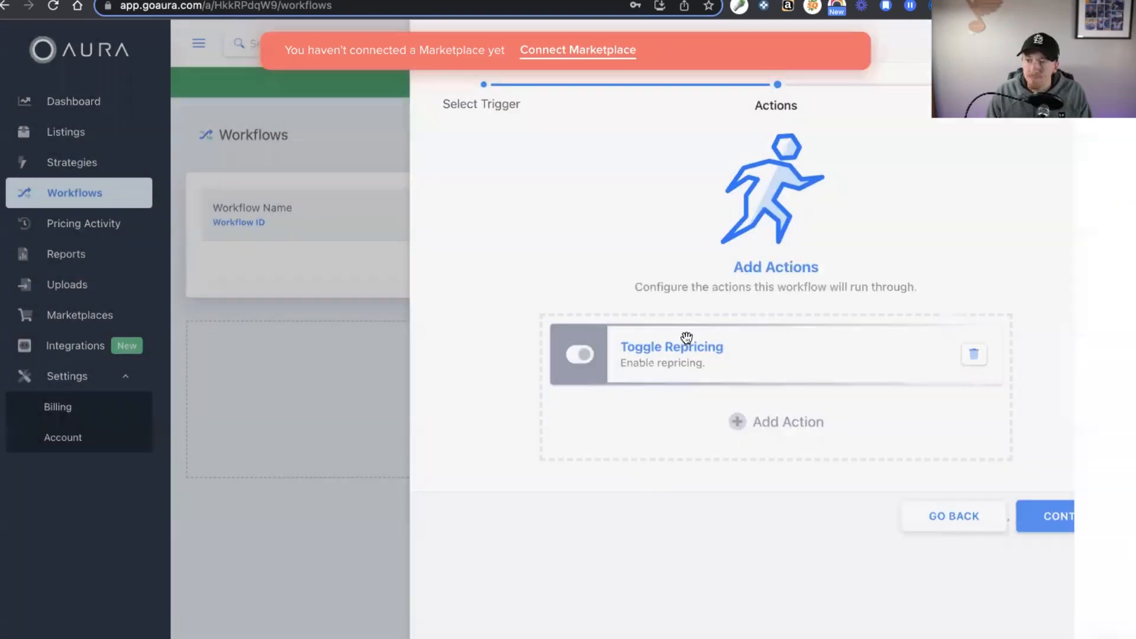
Add a Set Strategy action that assigns listings to the "Example 1" strategy
click(785, 426)
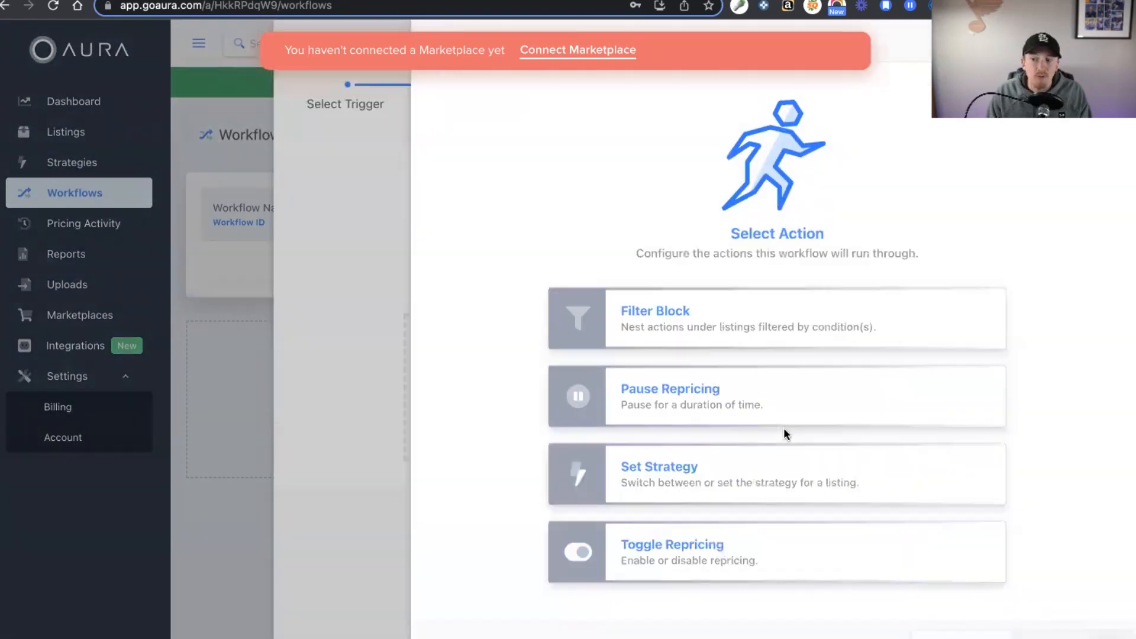
click(691, 473)
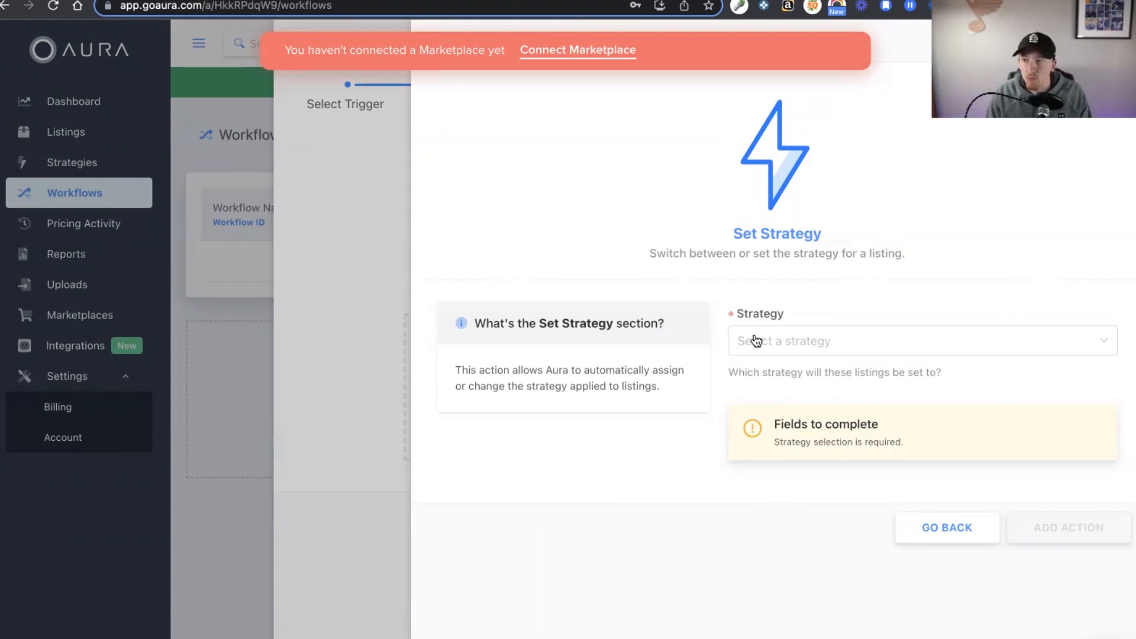
click(751, 341)
click(792, 379)
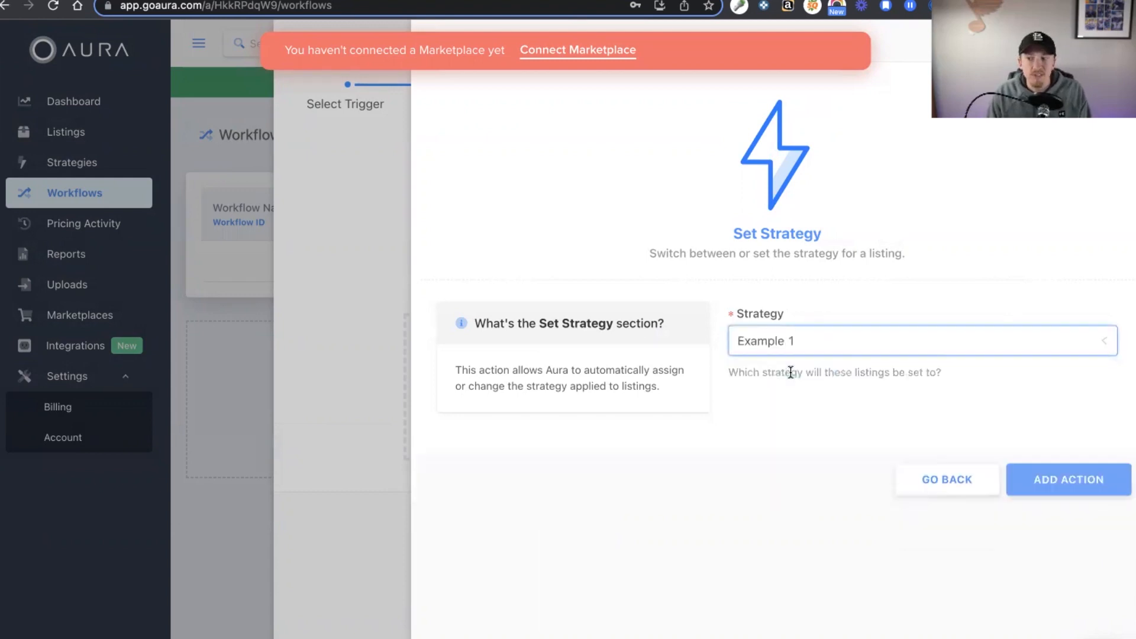
click(1080, 489)
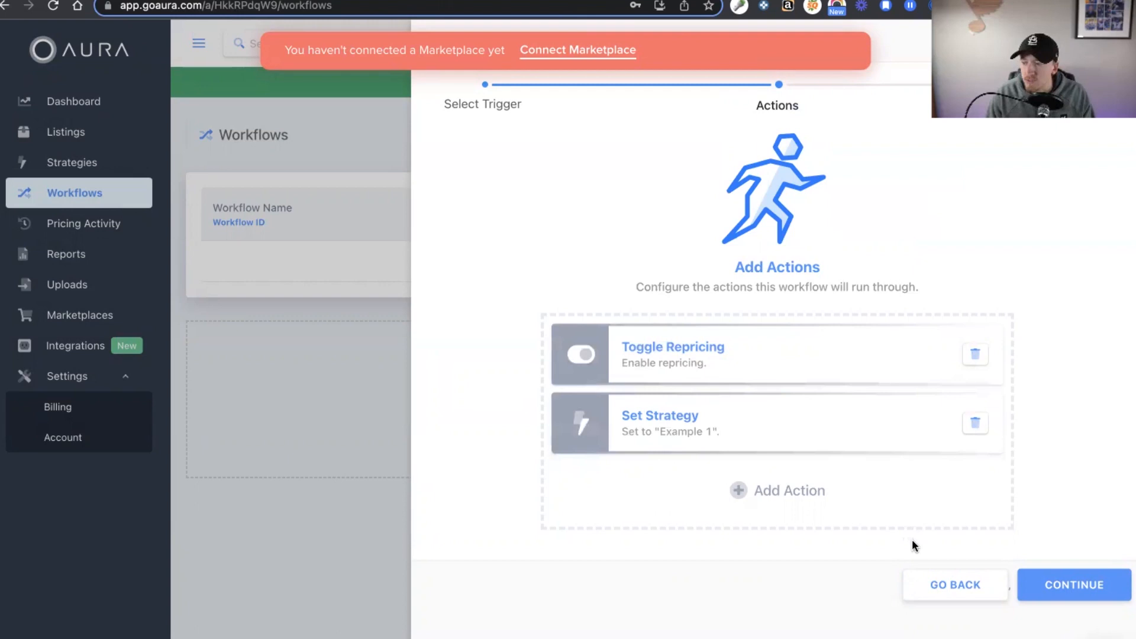
Change the workflow's trigger to A Time of Day Occurs and continue to the trigger configuration
click(945, 585)
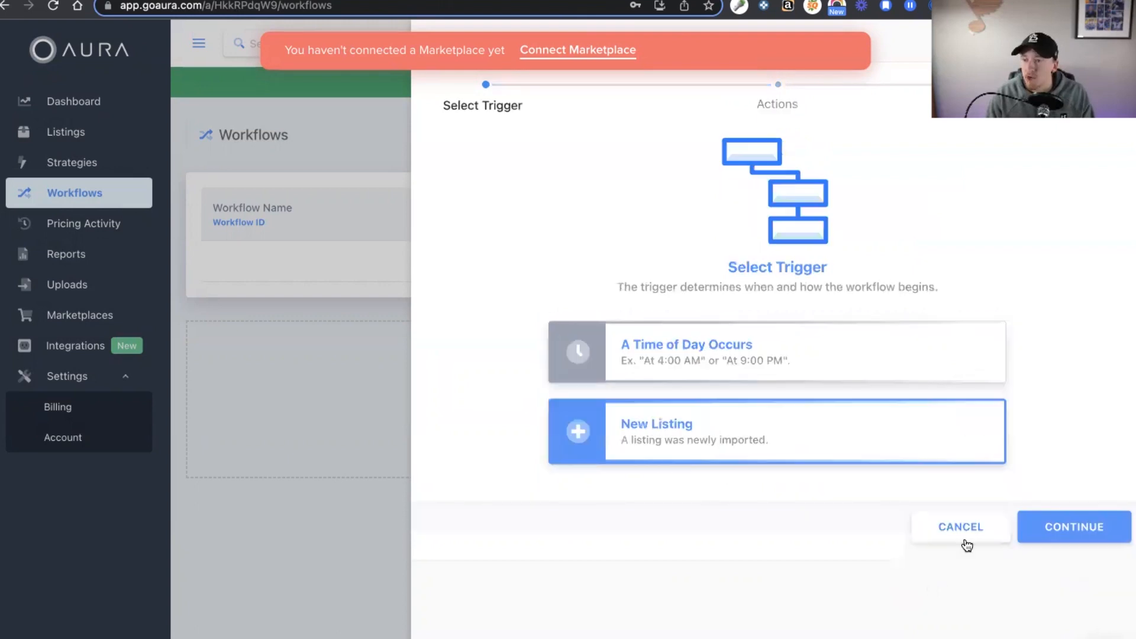
click(721, 359)
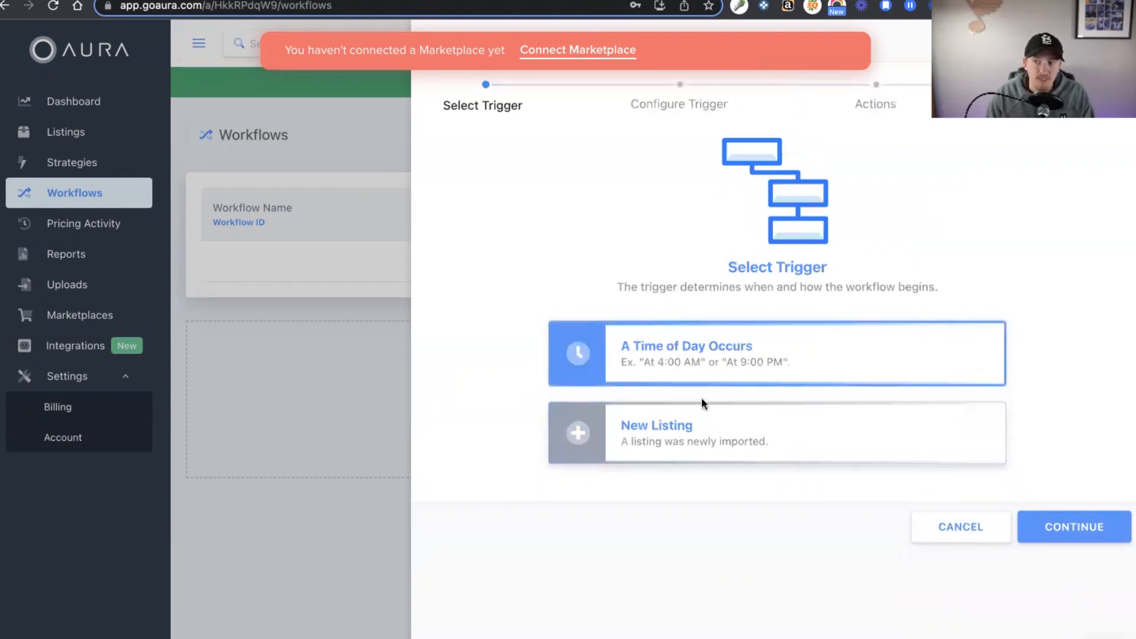
click(1063, 522)
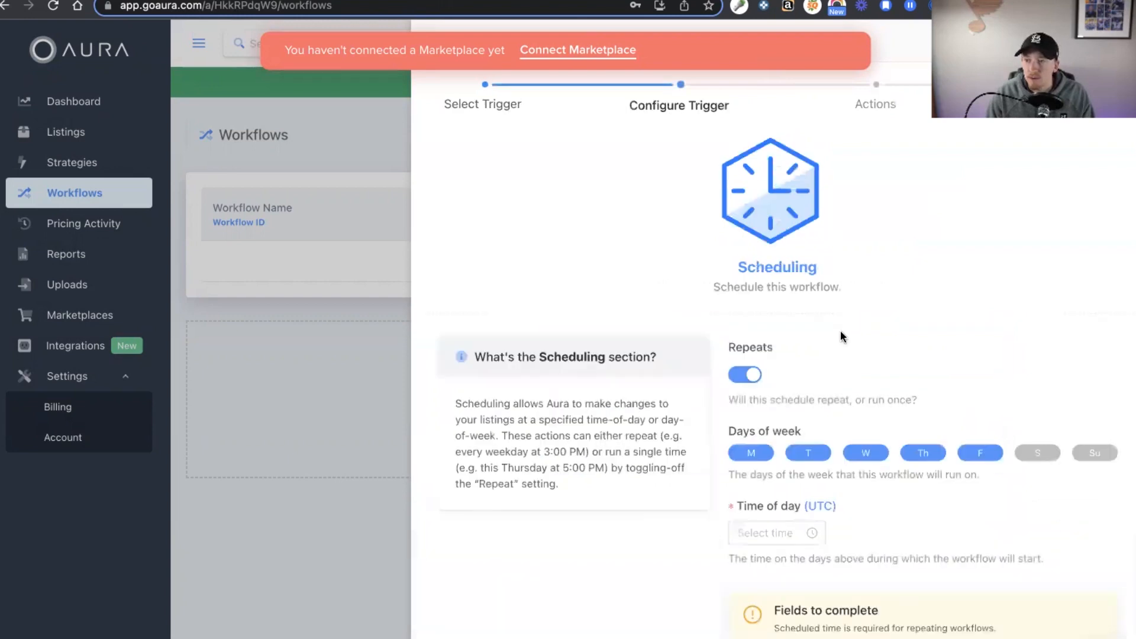
Include Saturday and Sunday in the repeating schedule, set the start time to 23:55 UTC, and continue to the actions
click(1032, 452)
click(1094, 453)
click(763, 533)
click(750, 559)
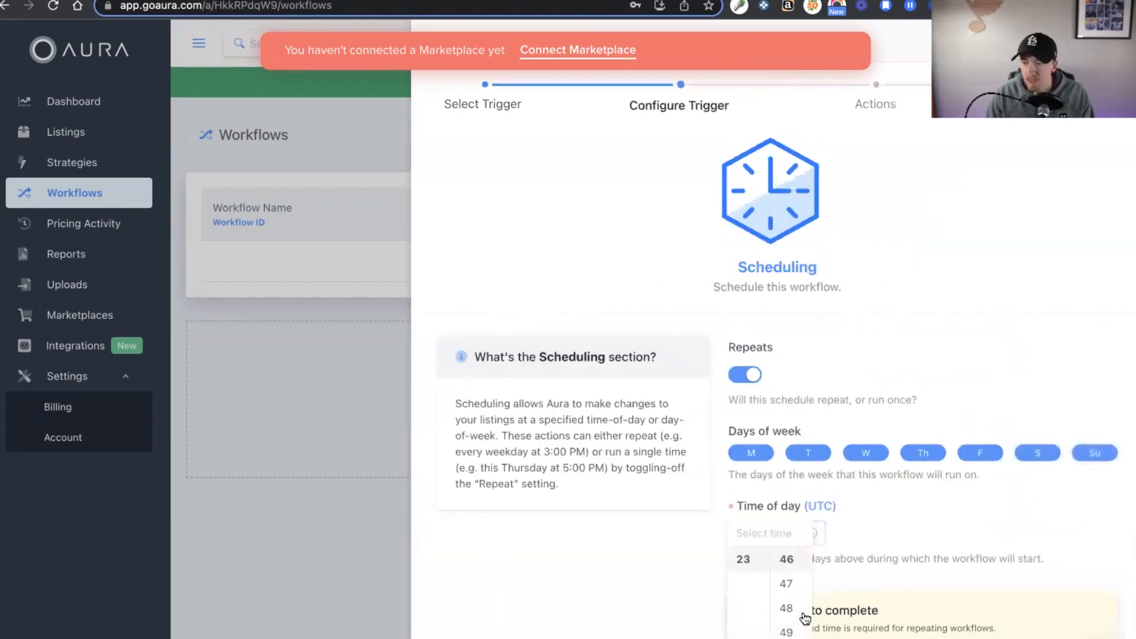
scroll(803, 613, down, 1)
scroll(787, 615, down, 5)
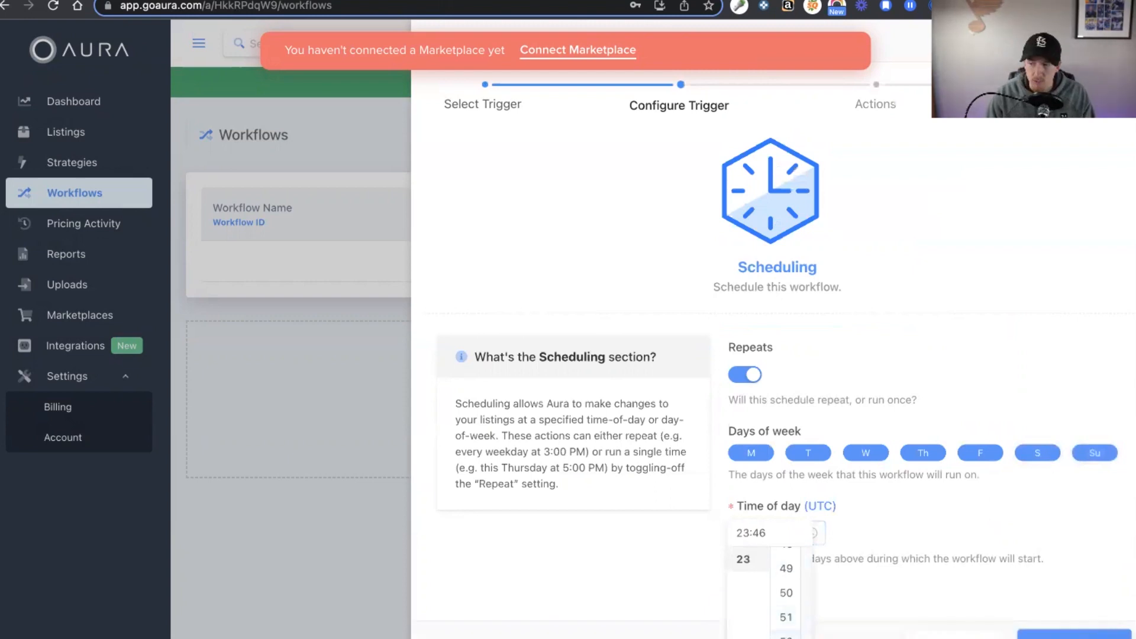
click(787, 632)
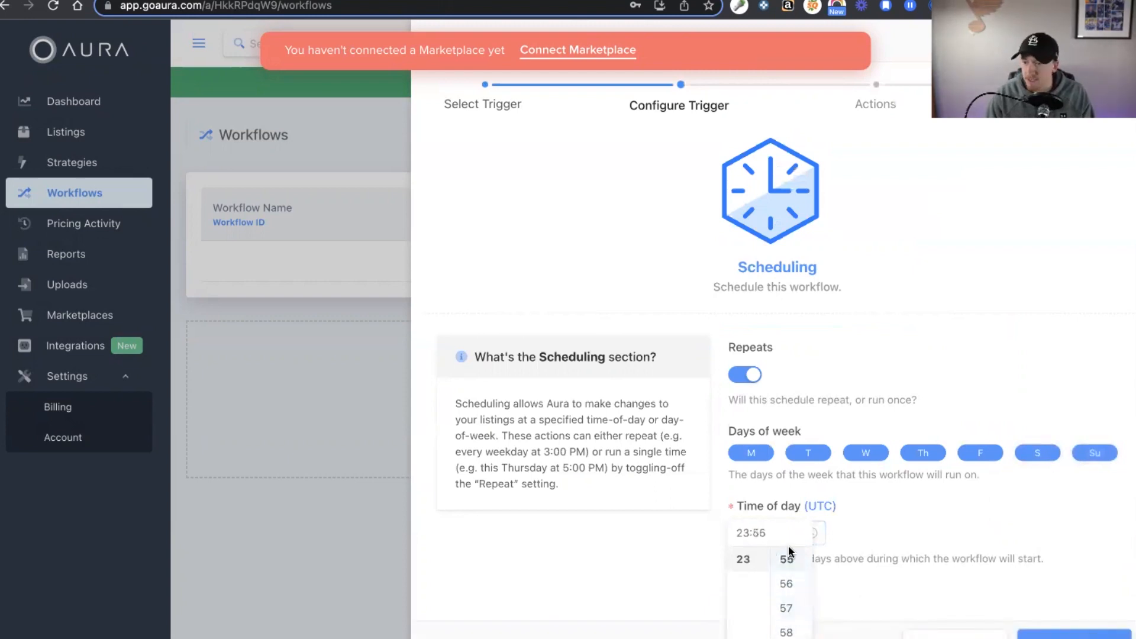
click(771, 559)
click(1073, 577)
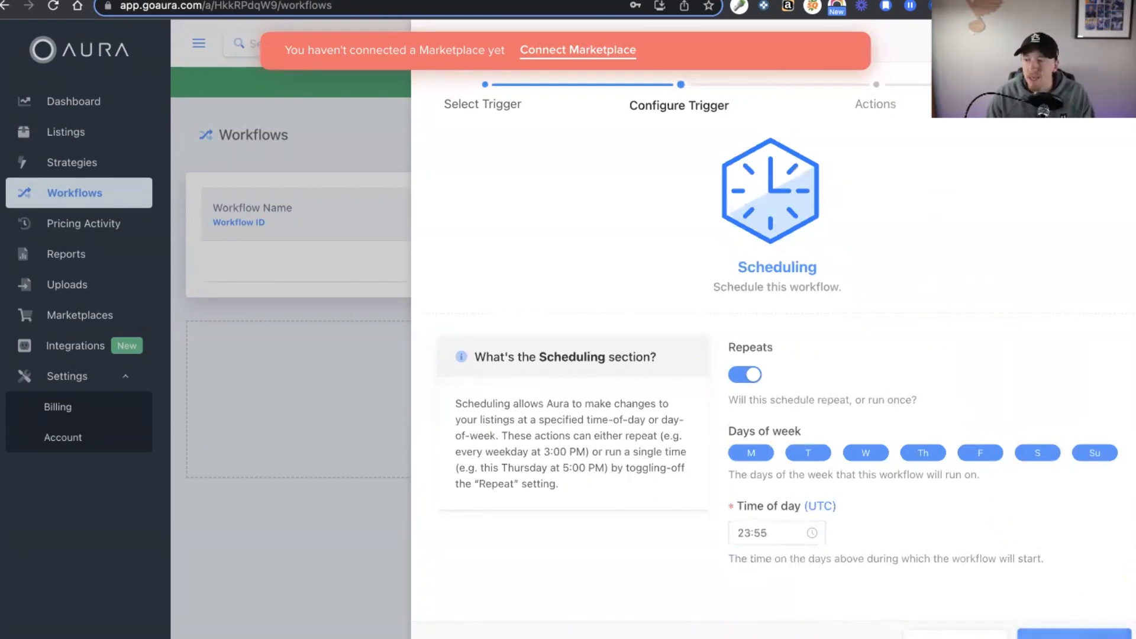
click(1074, 633)
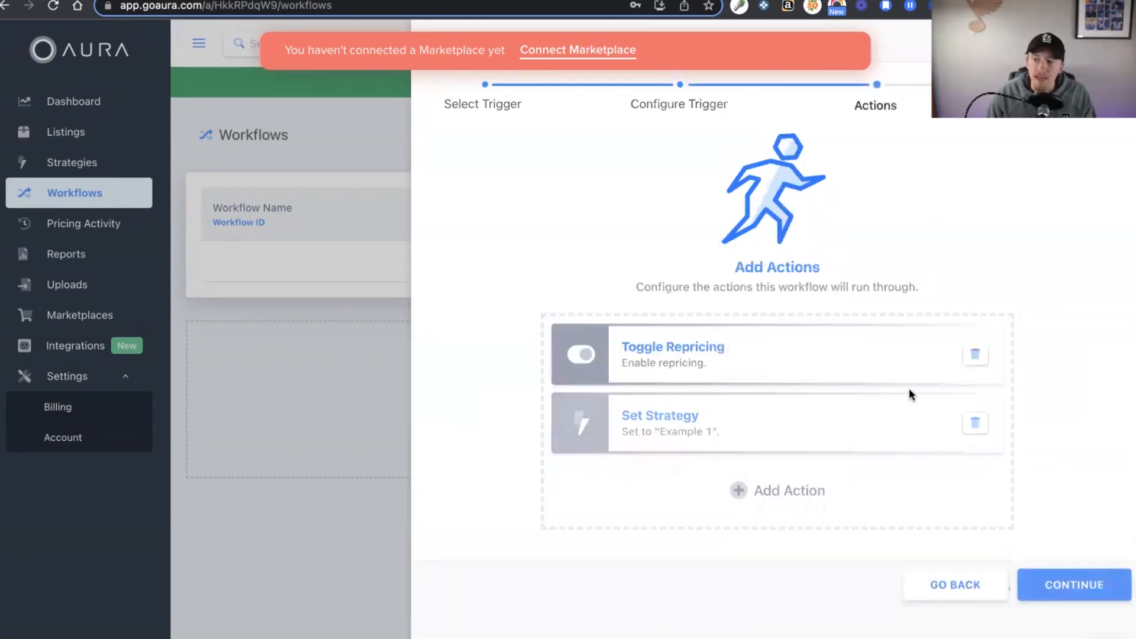
Replace the Set Strategy and Toggle Repricing actions with a Pause Repricing action lasting 0 hours 30 minutes
click(975, 423)
click(975, 354)
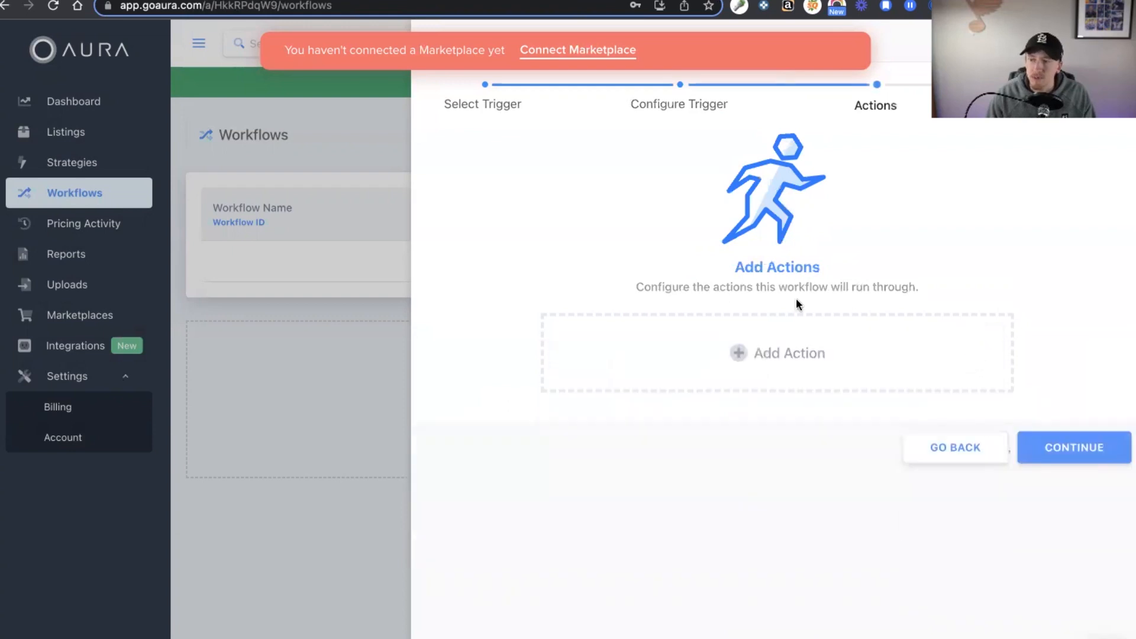
click(771, 361)
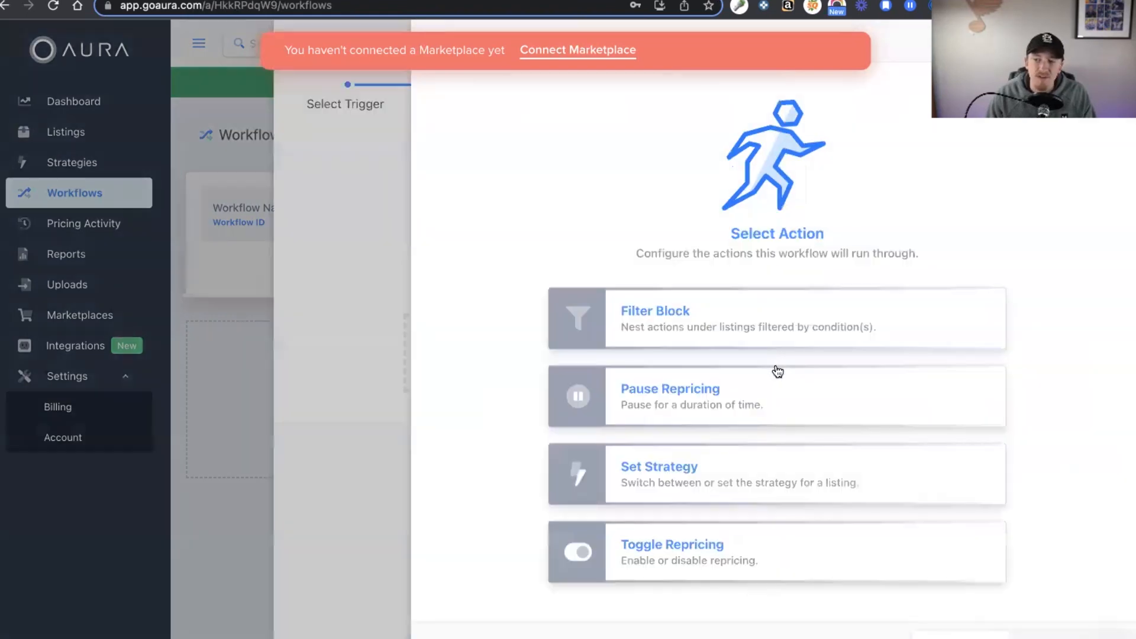
click(736, 413)
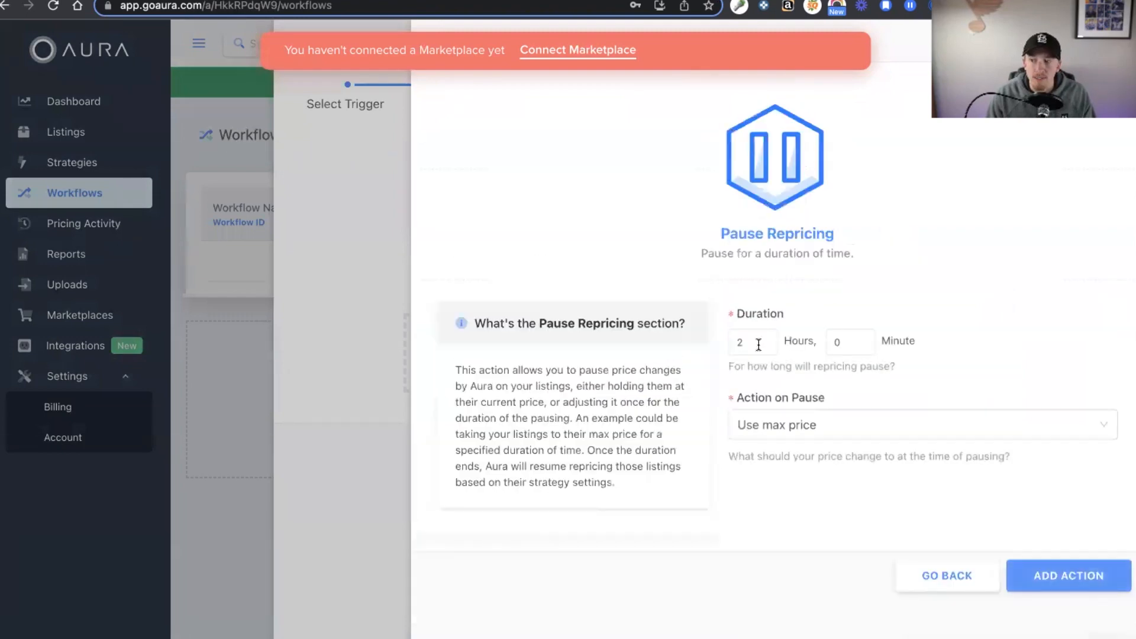
double_click(742, 343)
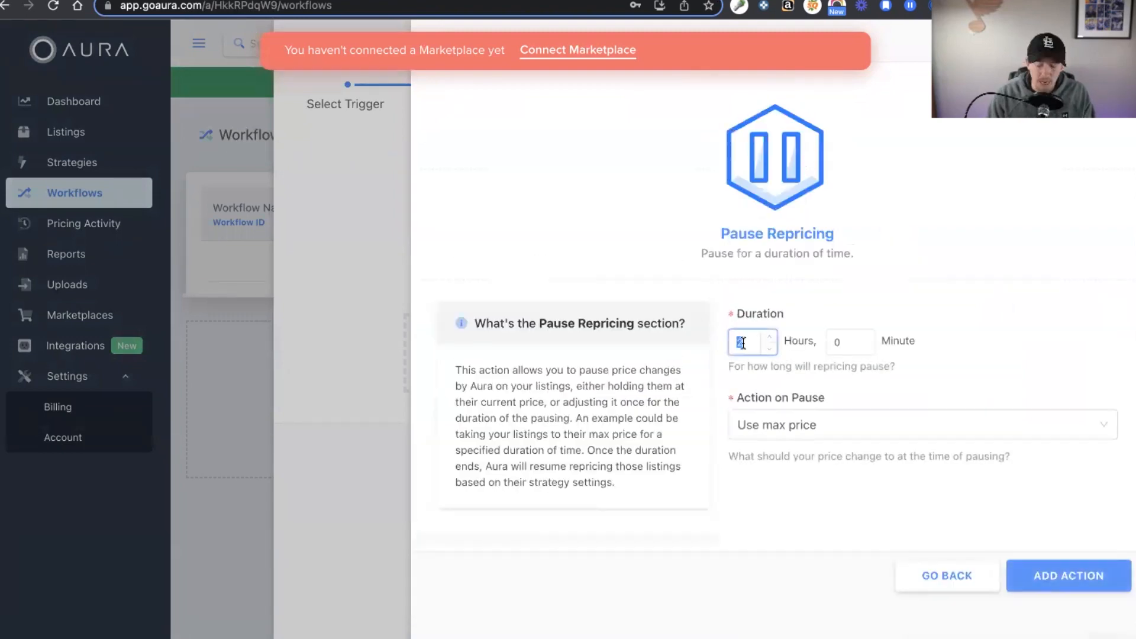
key(BackSpace)
click(821, 344)
text(3)
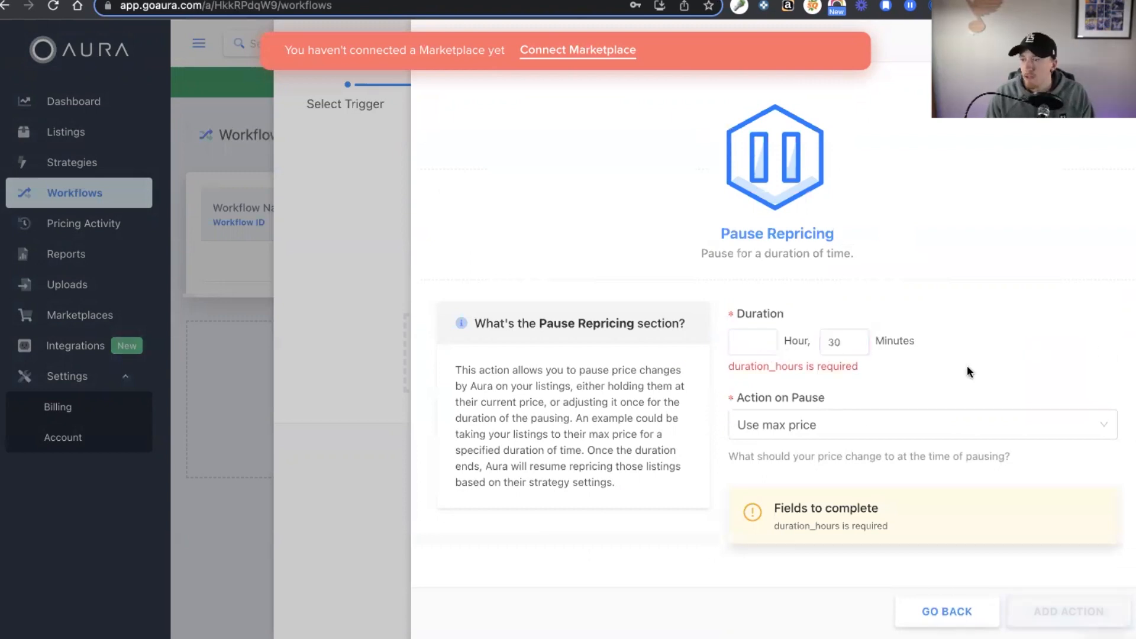
click(749, 342)
text(0)
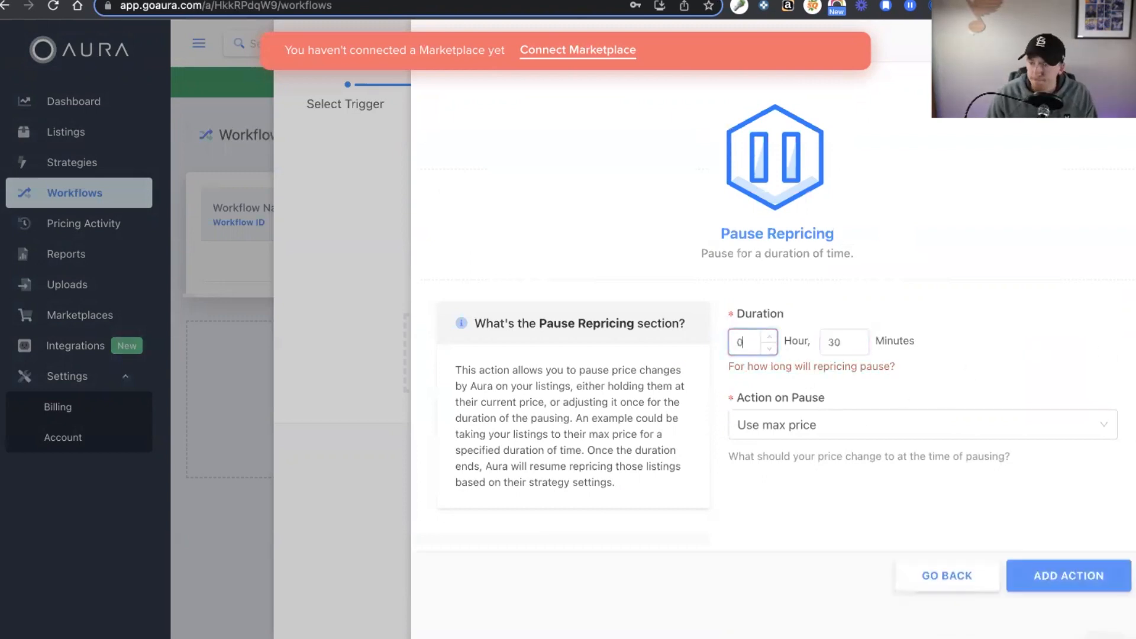
Customize the pause price to the current price plus $2 and leave the Pause Repricing action without adding it
click(823, 435)
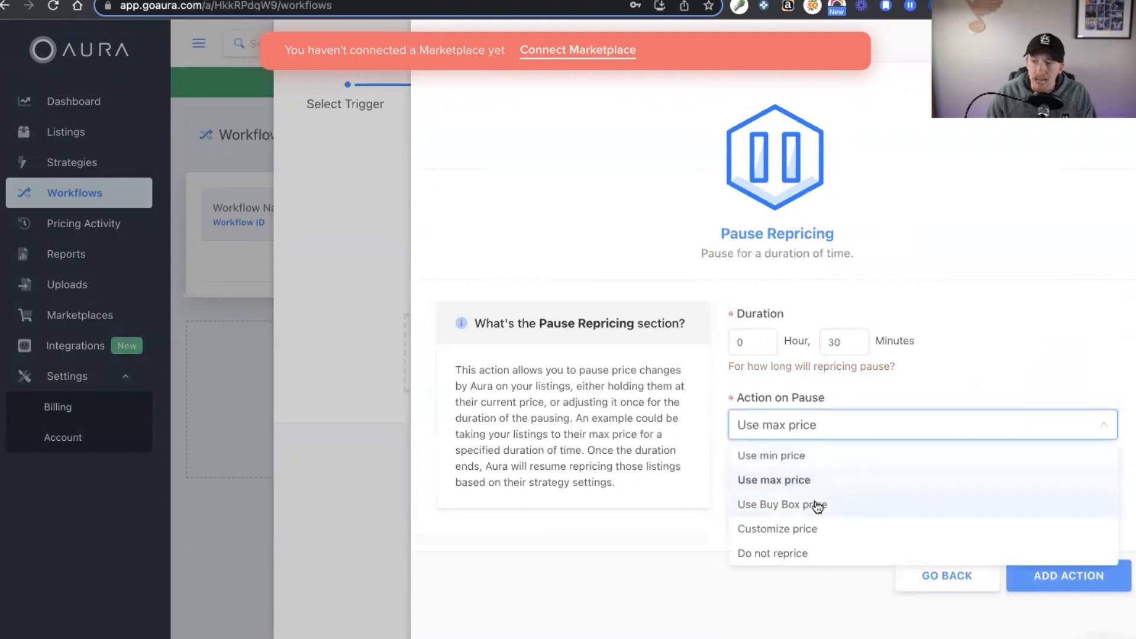
click(812, 530)
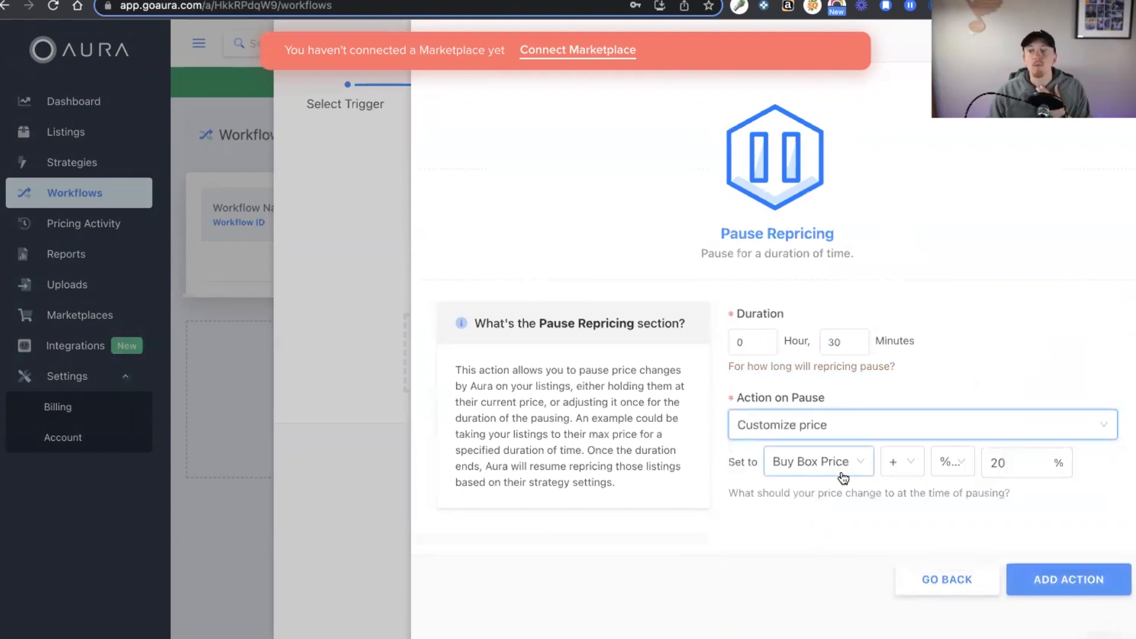
click(817, 468)
click(822, 567)
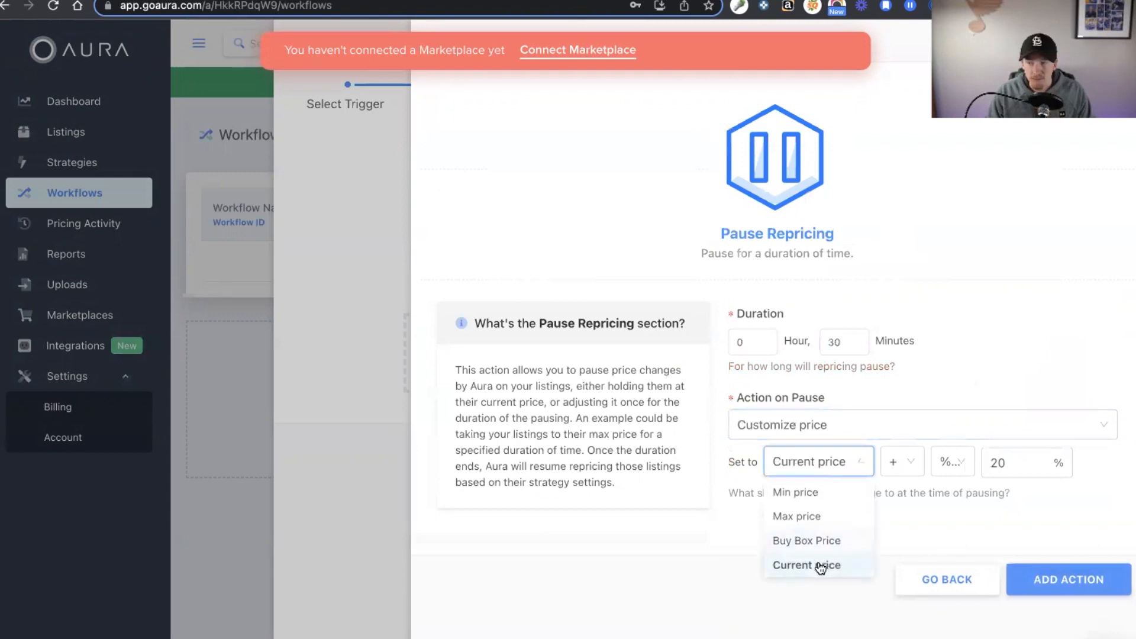
click(961, 464)
click(955, 503)
click(1025, 466)
drag(1026, 466, 983, 462)
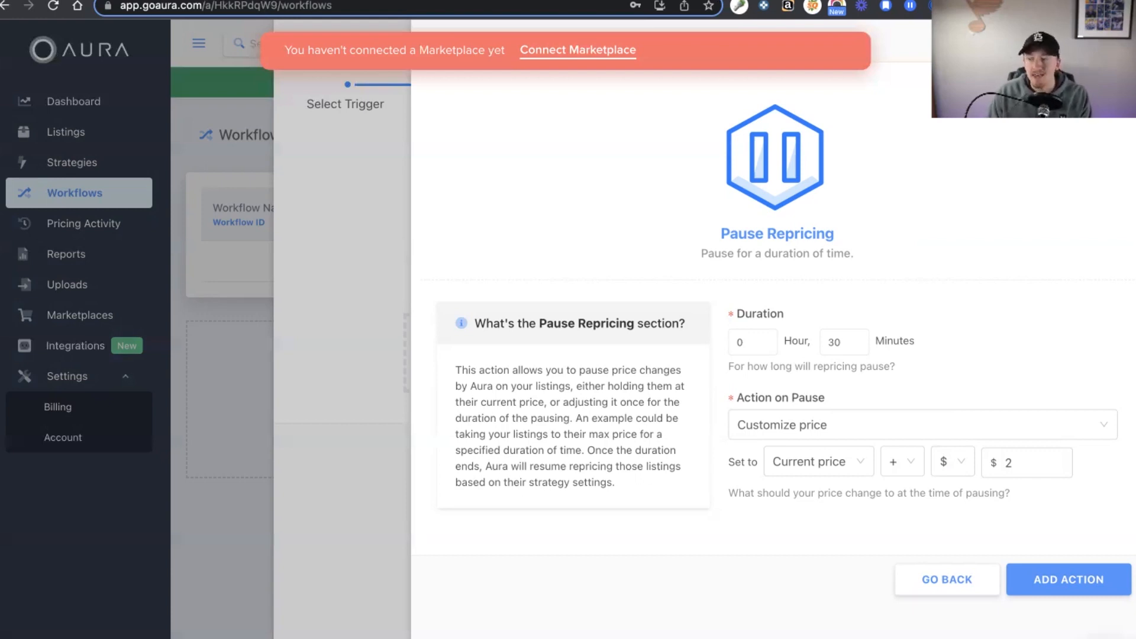
click(909, 585)
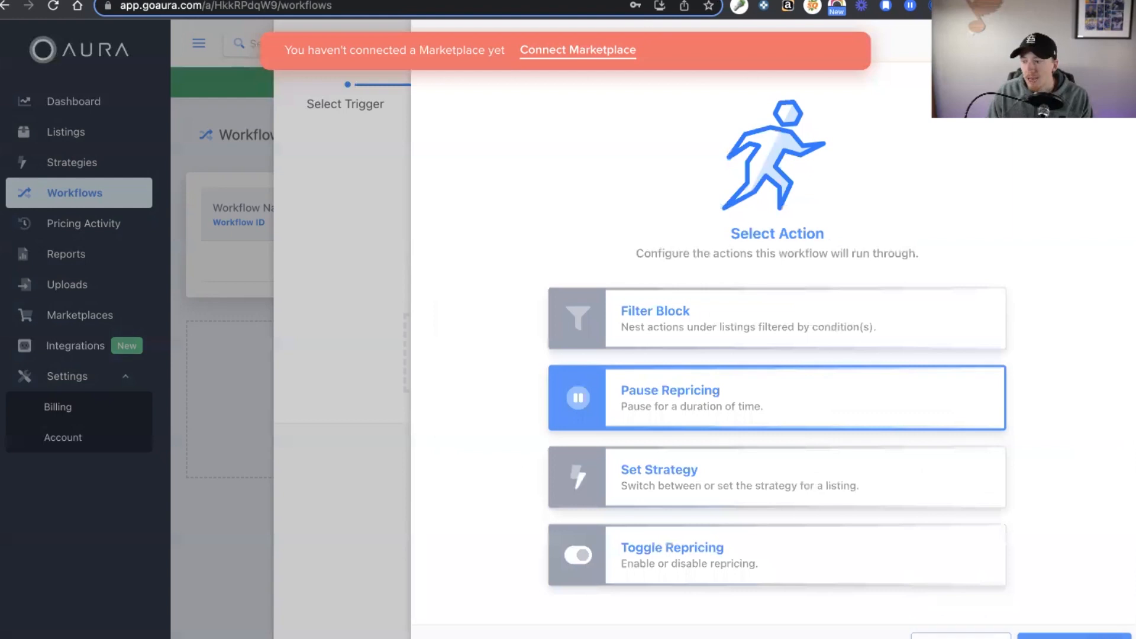
click(950, 633)
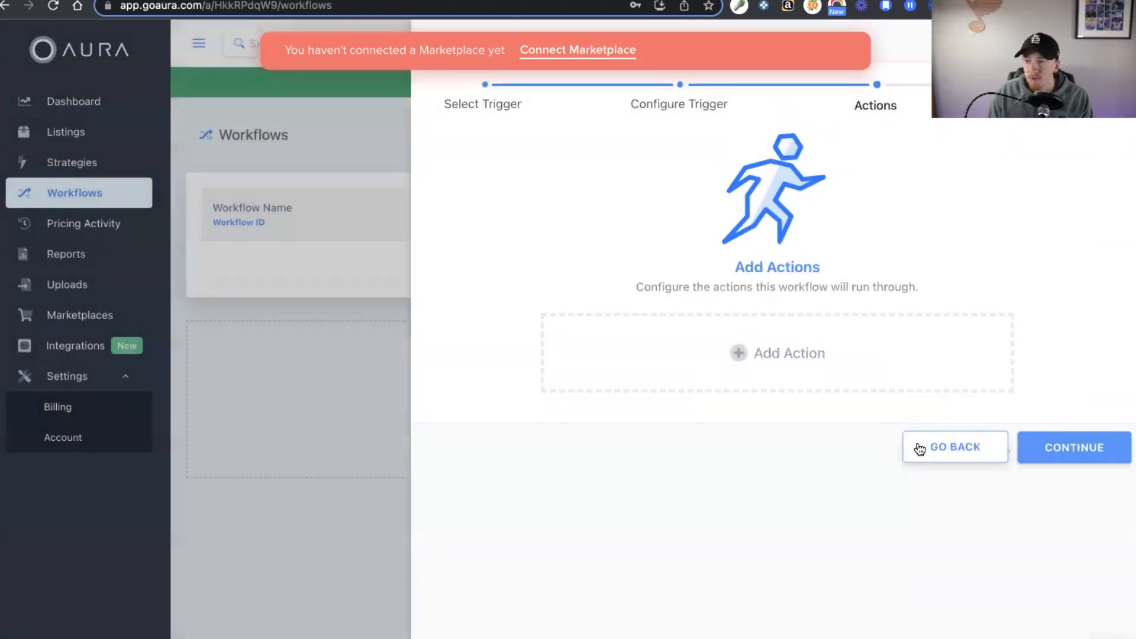
Return to the trigger selection, set the trigger to New Listing, and continue to the Add Actions stage
click(914, 446)
click(953, 633)
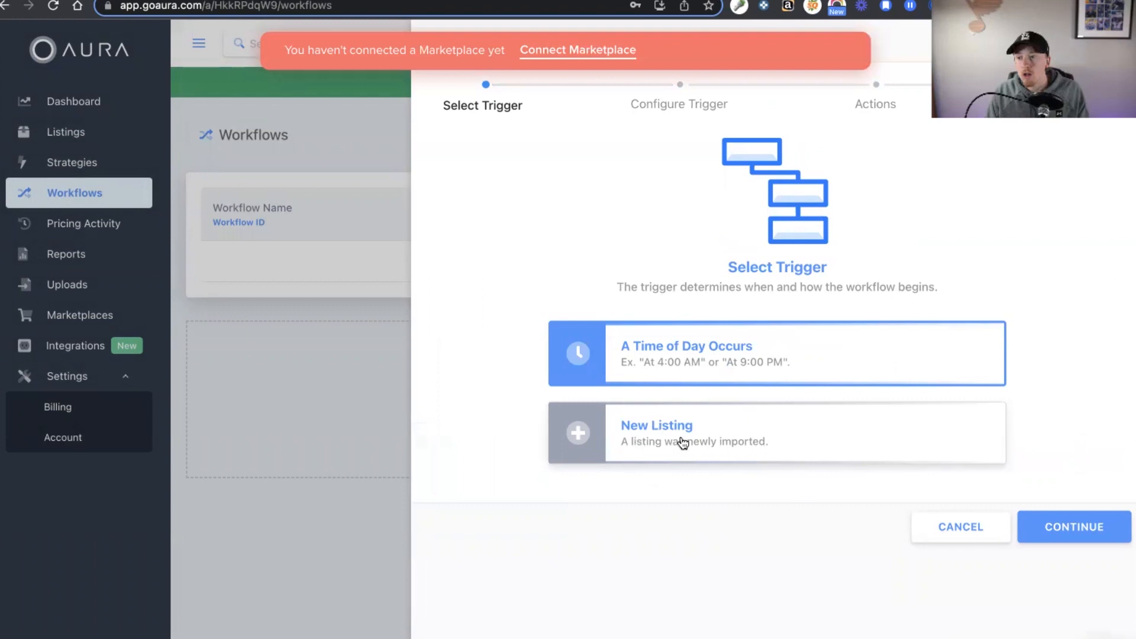
click(730, 440)
click(1037, 530)
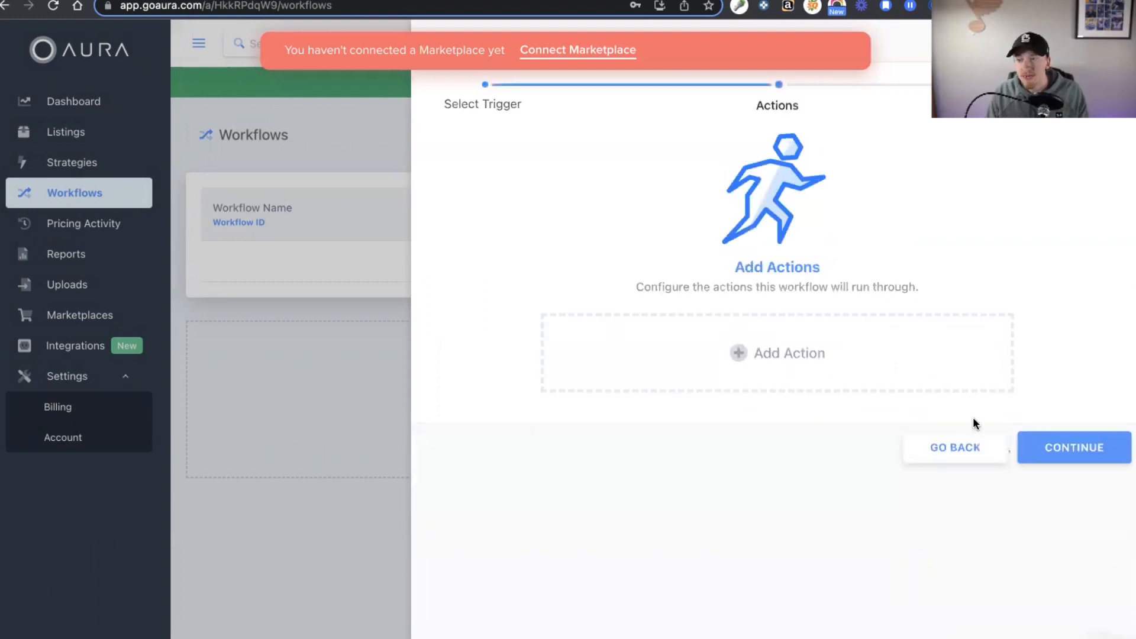
Start a Filter Block action for the new-listing workflow and enable filtering by strategy, leaving the marketplace filter off
click(839, 364)
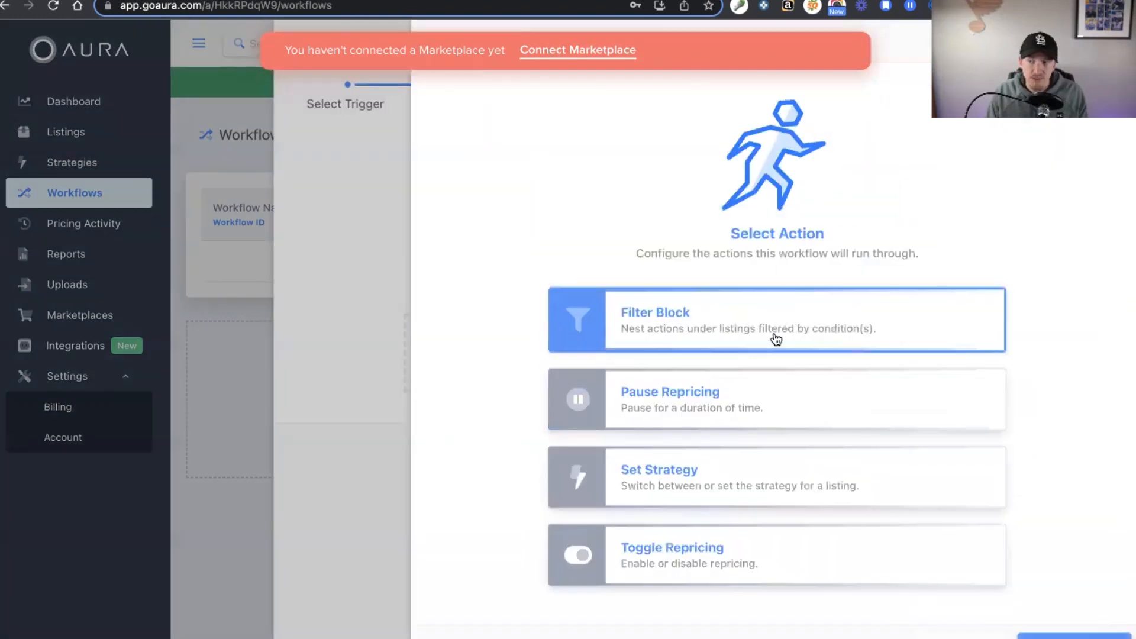
click(775, 335)
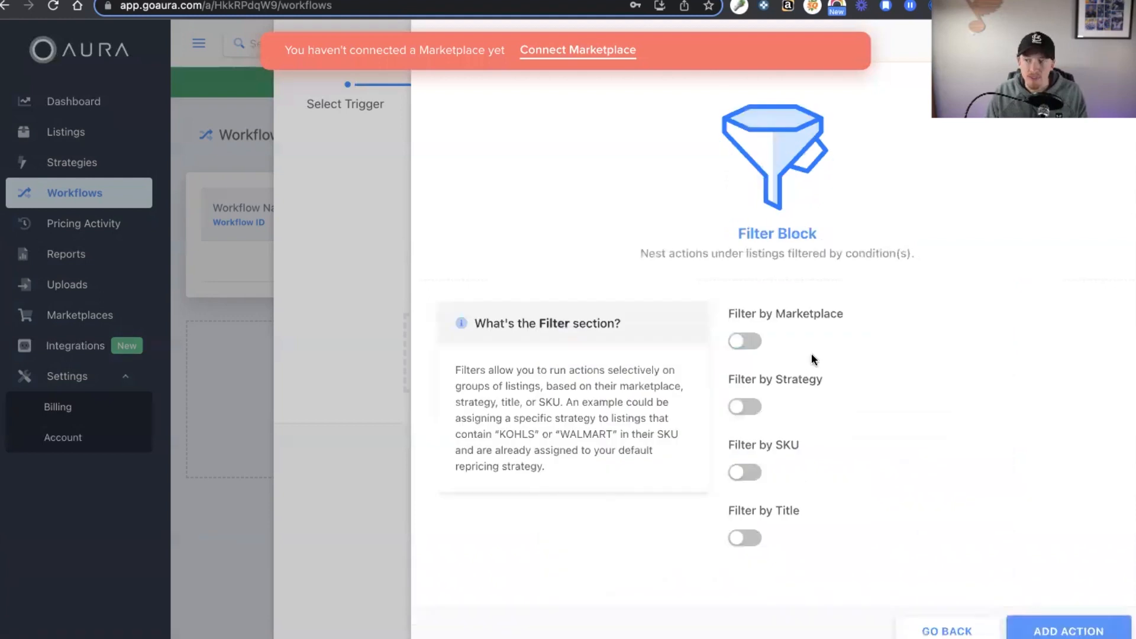
click(745, 341)
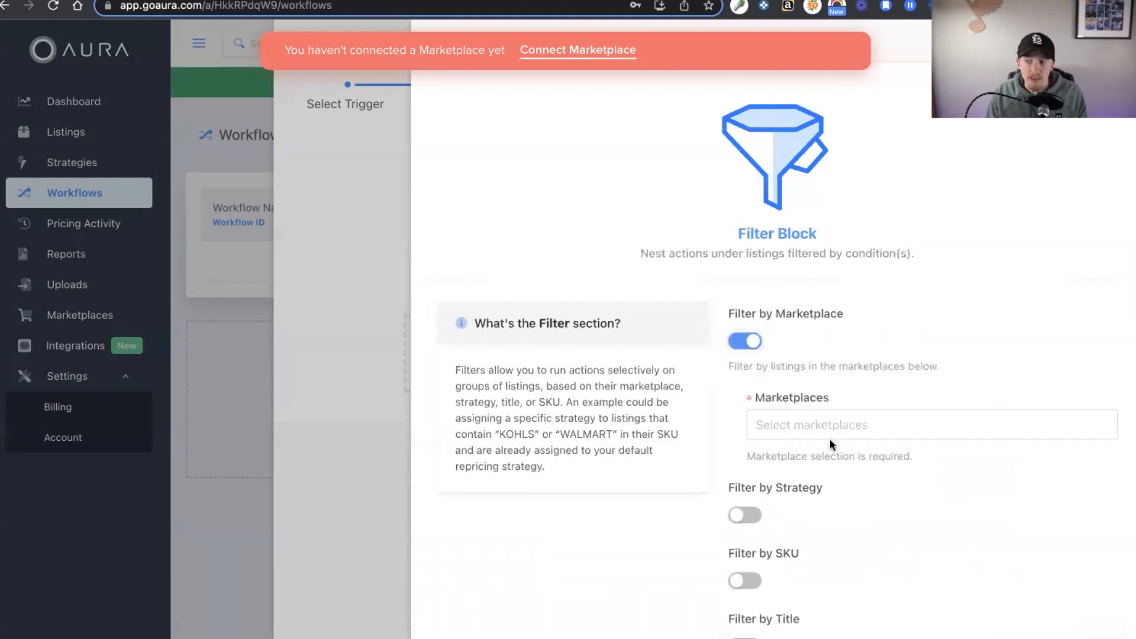
click(744, 515)
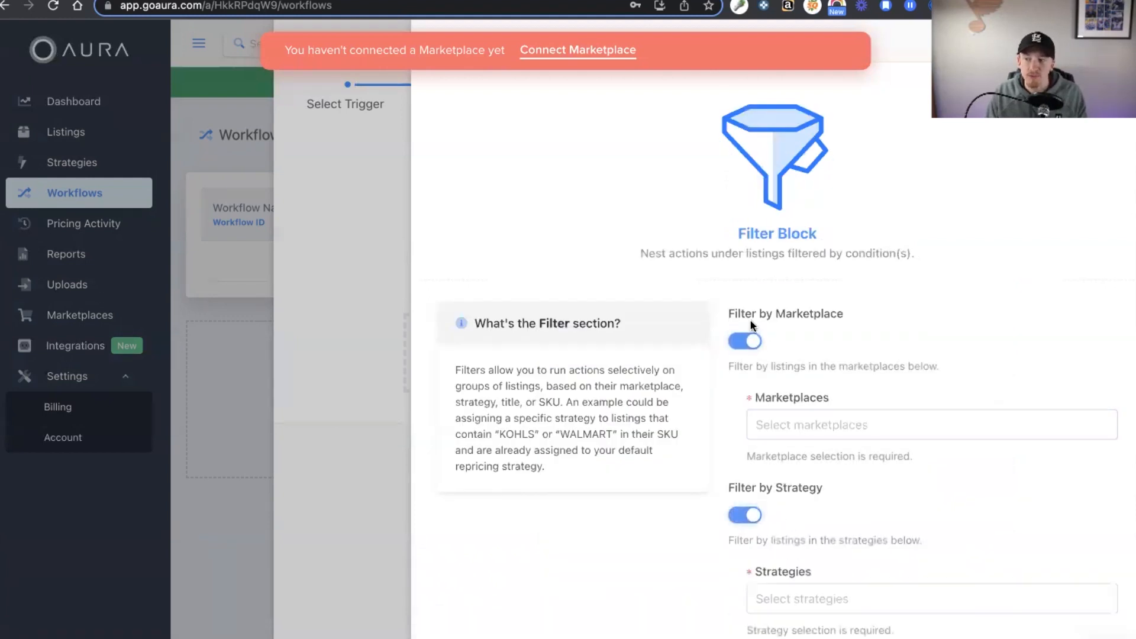
click(747, 341)
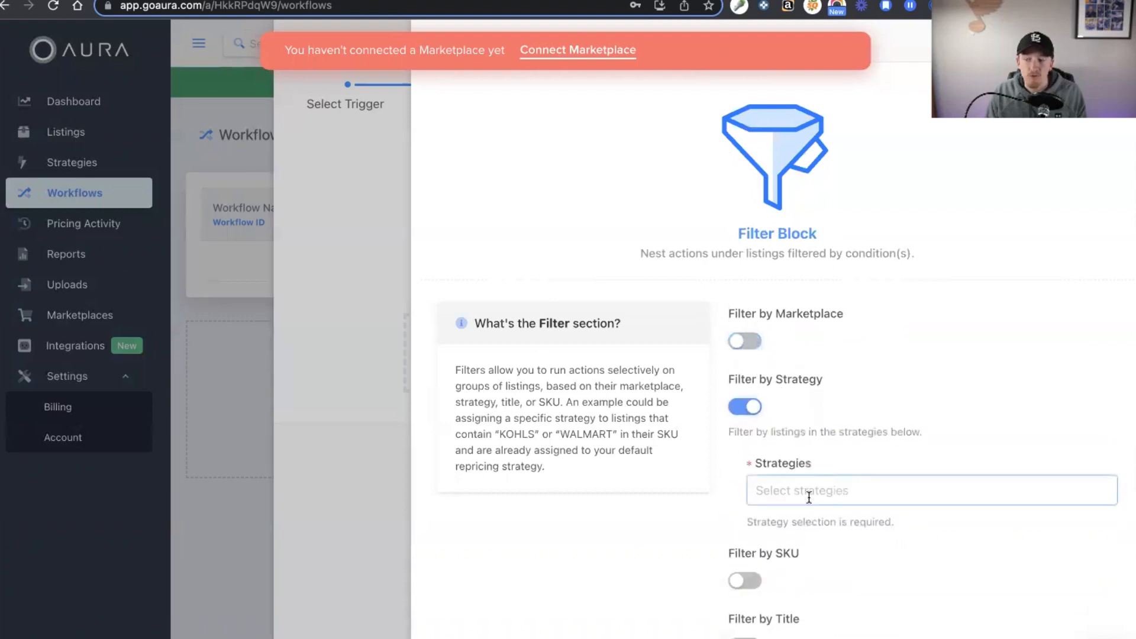
Enable the Filter Block's SKU filter and open its SKU Contains text for entry
scroll(808, 503, down, 1)
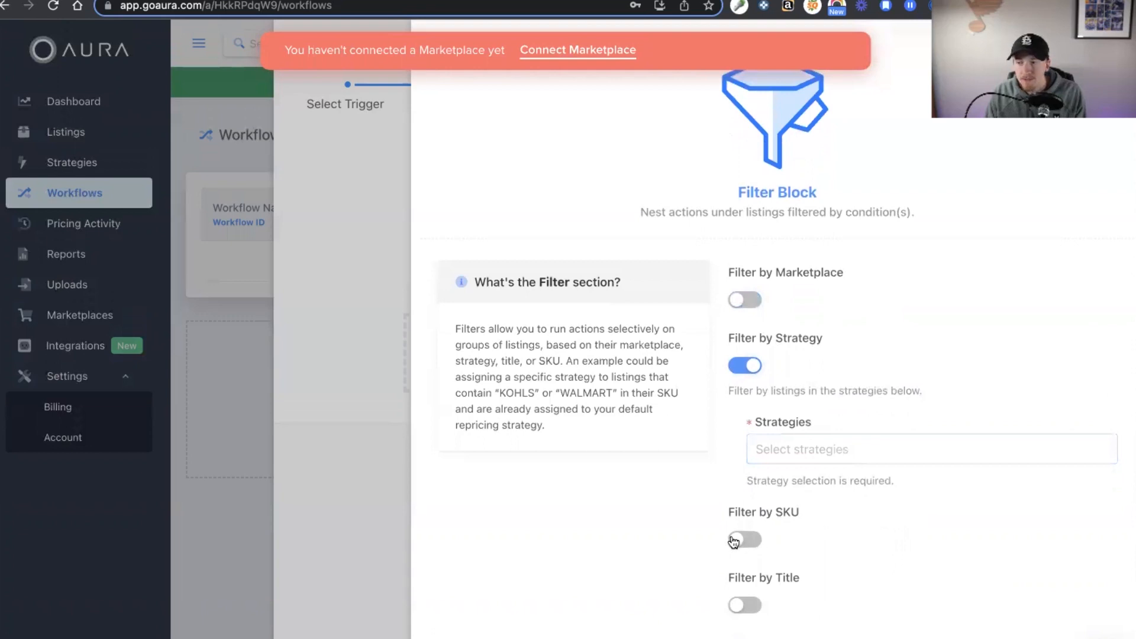
click(746, 540)
scroll(805, 551, down, 1)
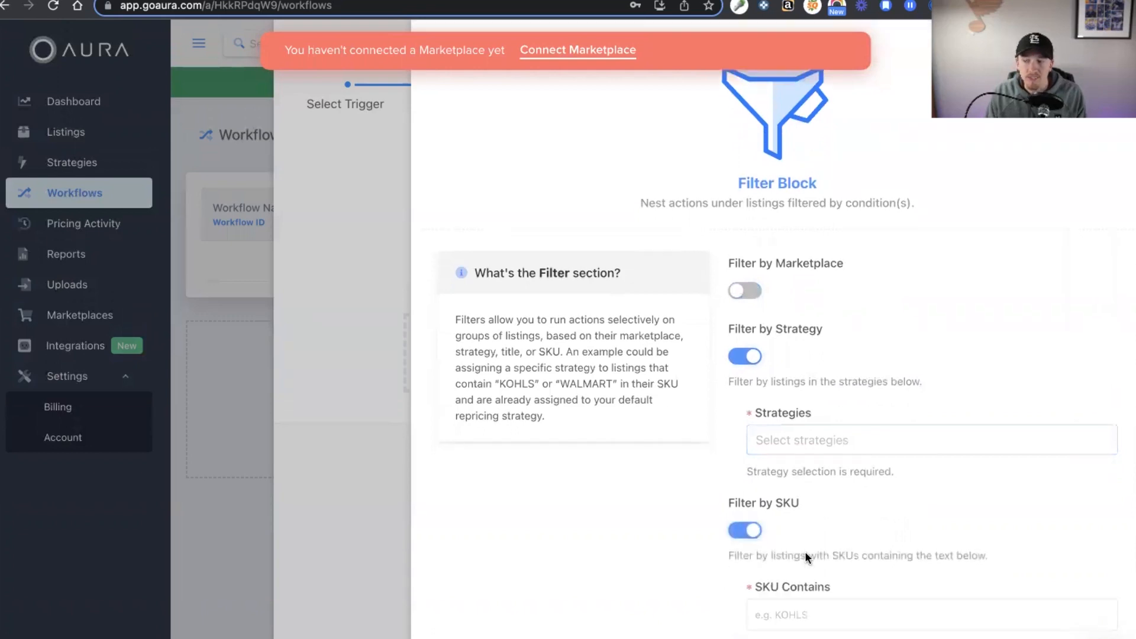
click(811, 570)
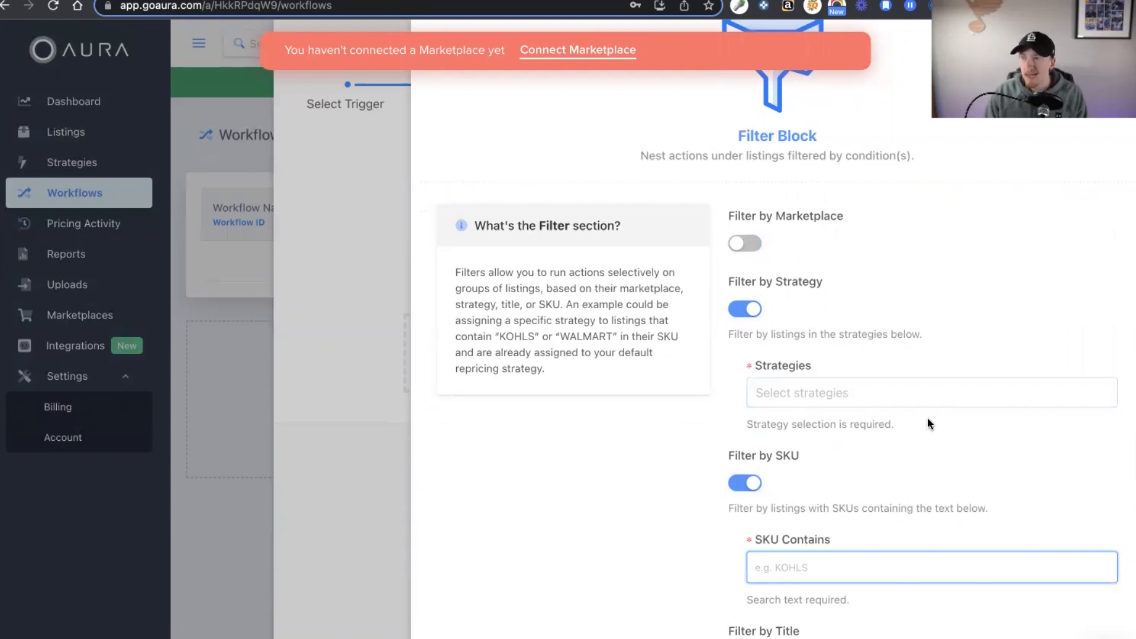
Leave the Filter Block without adding it and discard the unfinished workflow, returning to the Workflows list
scroll(928, 418, up, 2)
key(Escape)
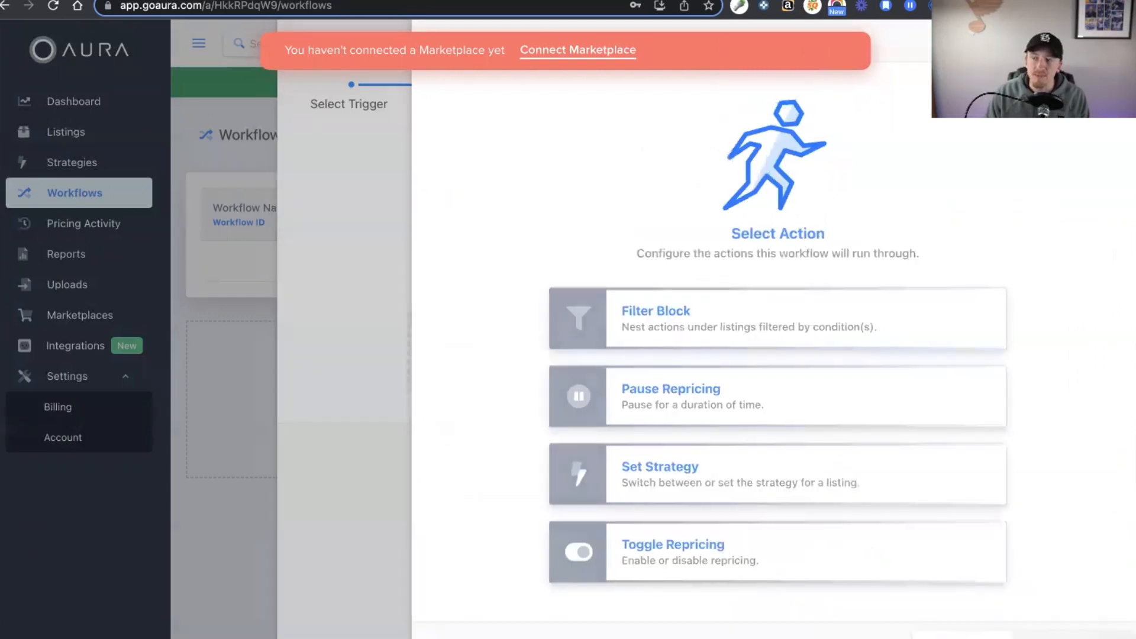
key(Escape)
key(Escape)
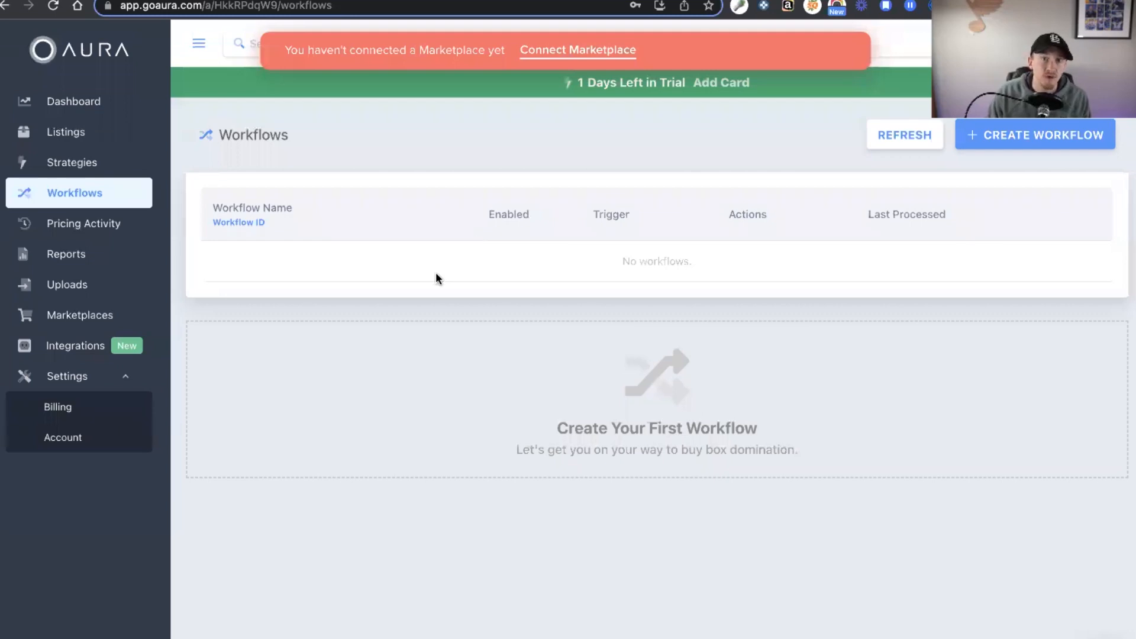
View the Pricing Activity, Reports, Uploads and Marketplaces pages in turn
click(66, 223)
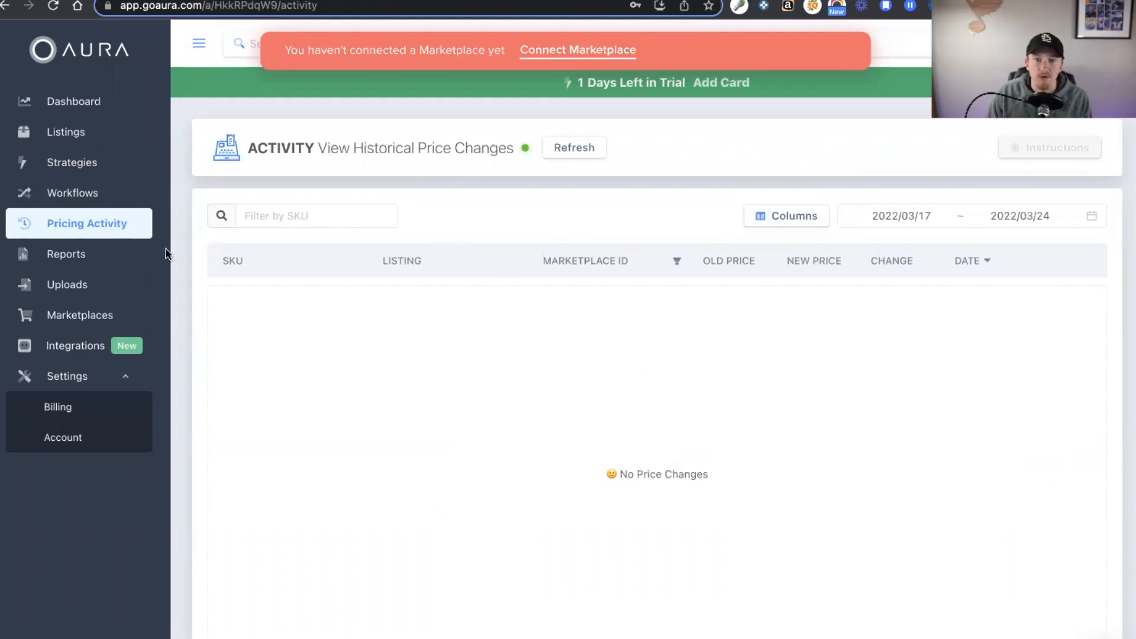
click(86, 260)
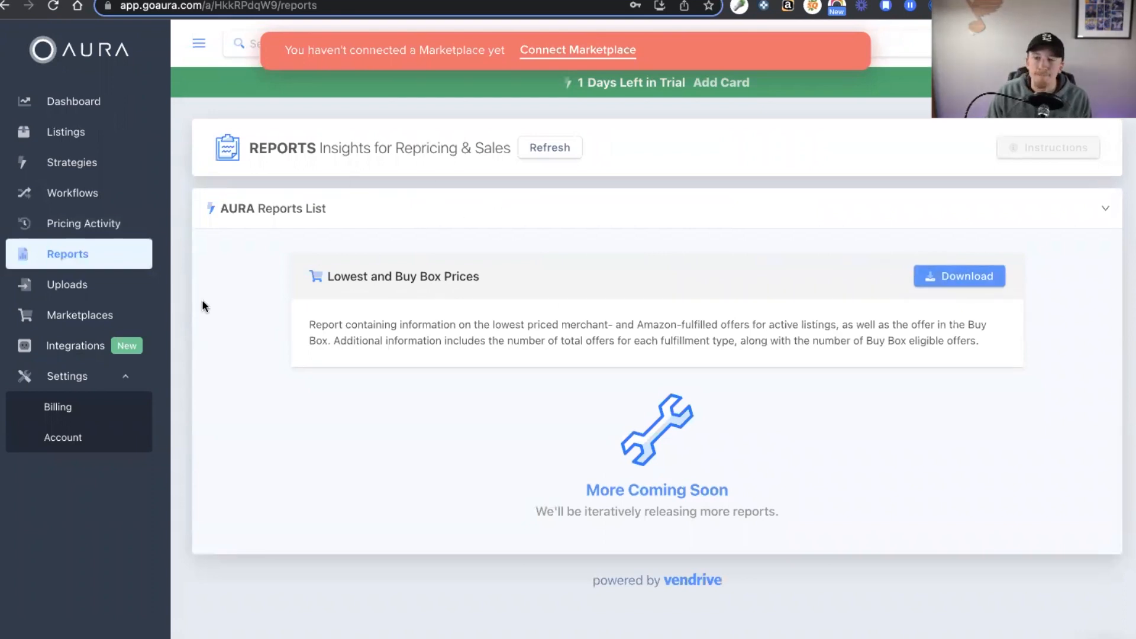
click(101, 287)
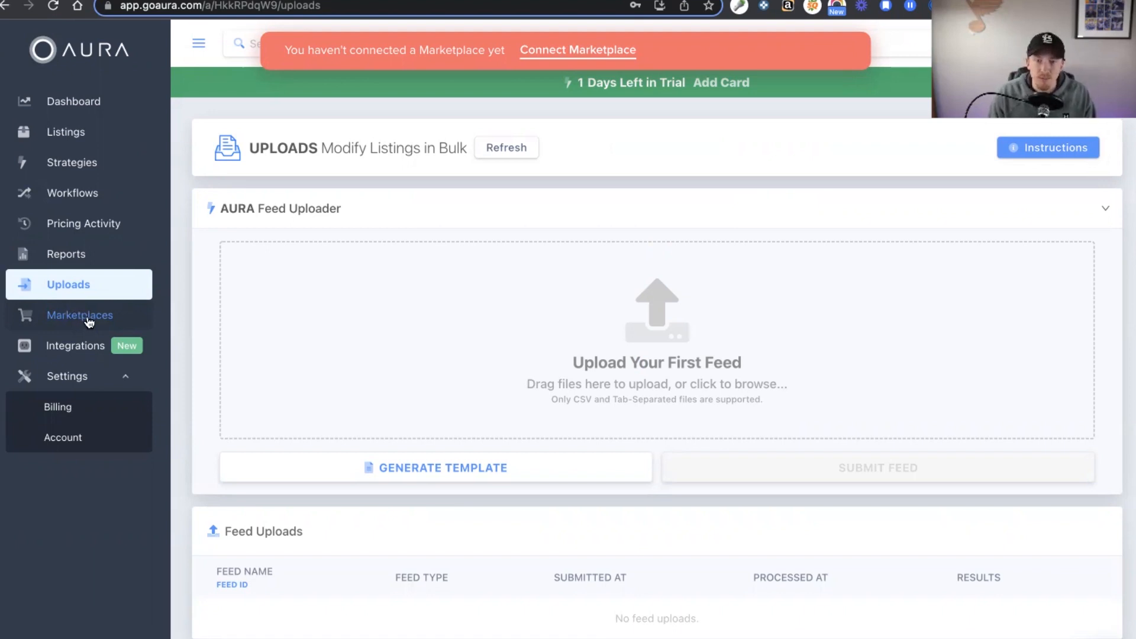
click(88, 322)
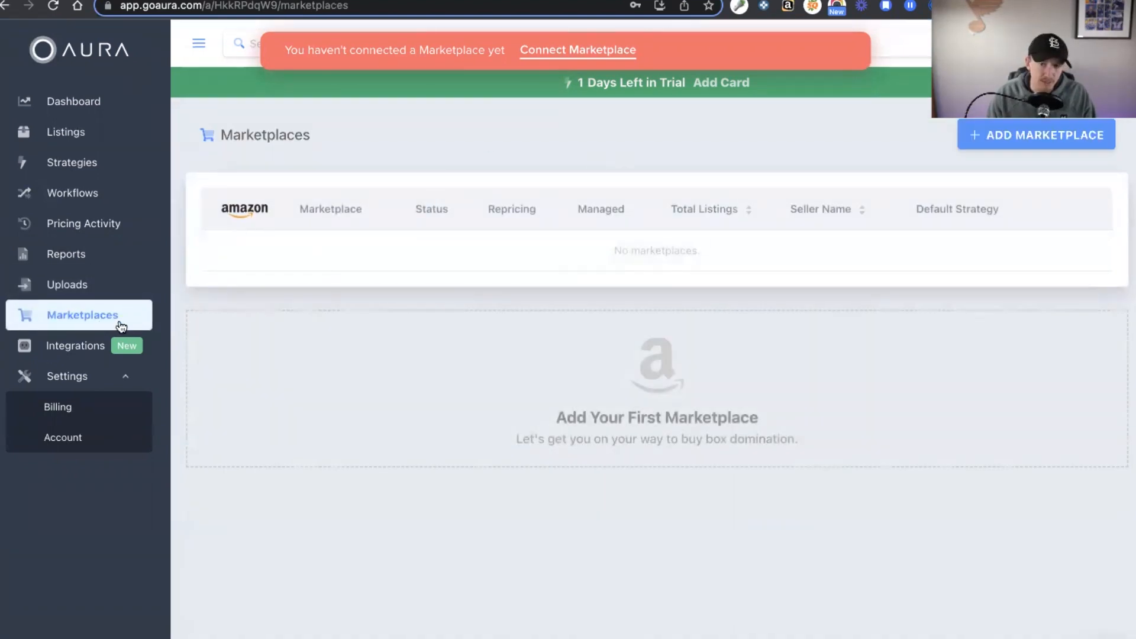
Review the integration catalog and preferred partners on the Integrations page, and return to the Dashboard
click(76, 347)
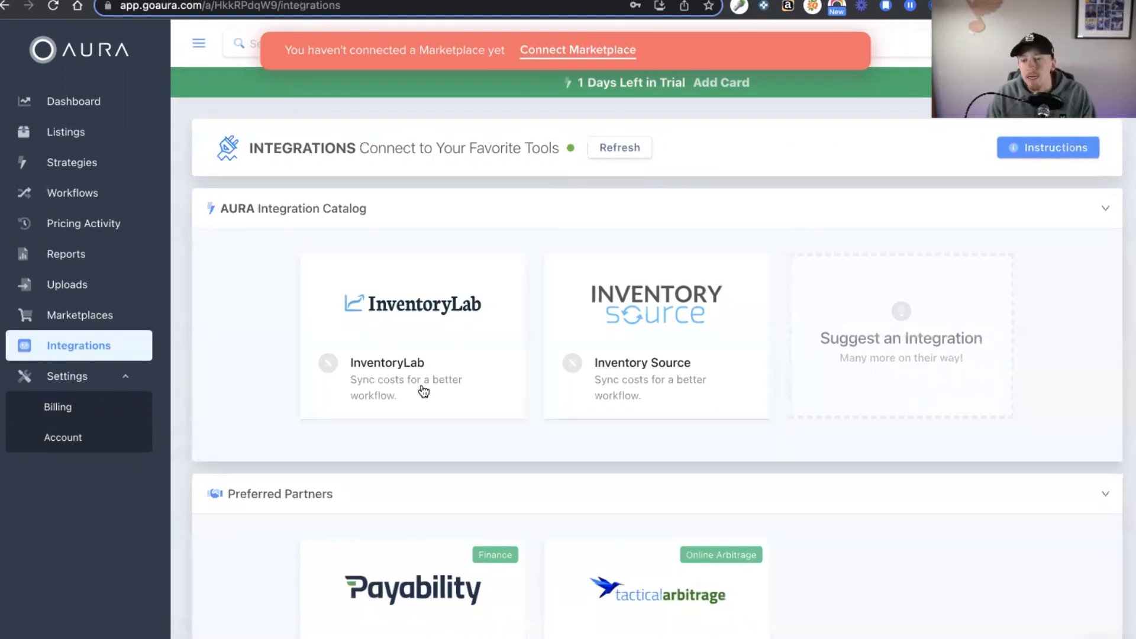
scroll(420, 390, down, 3)
scroll(372, 370, up, 3)
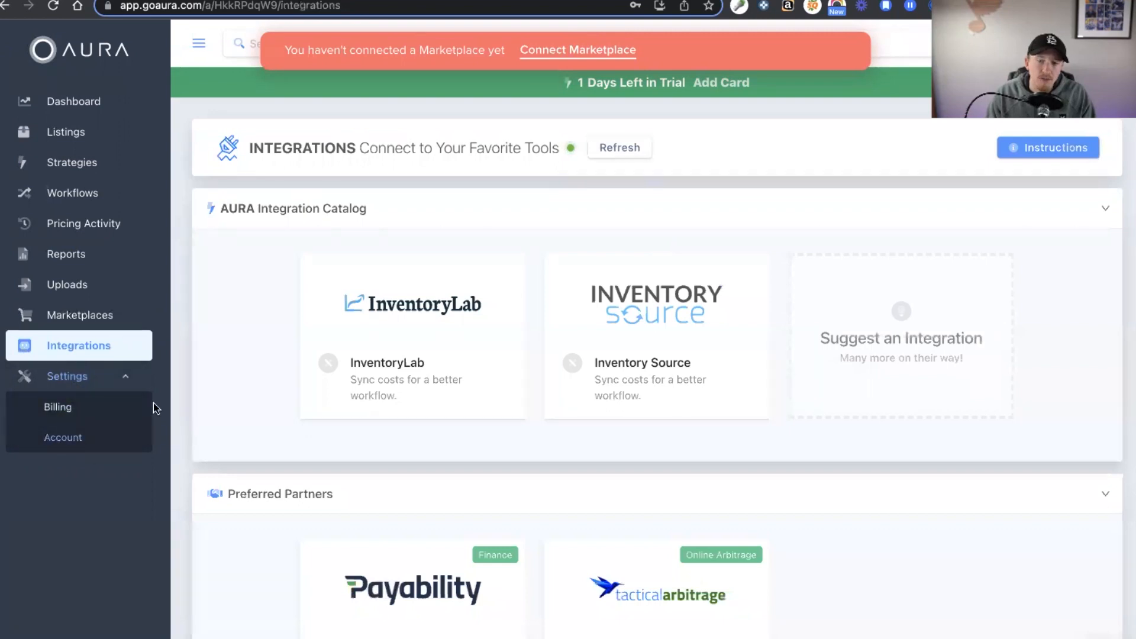
click(83, 102)
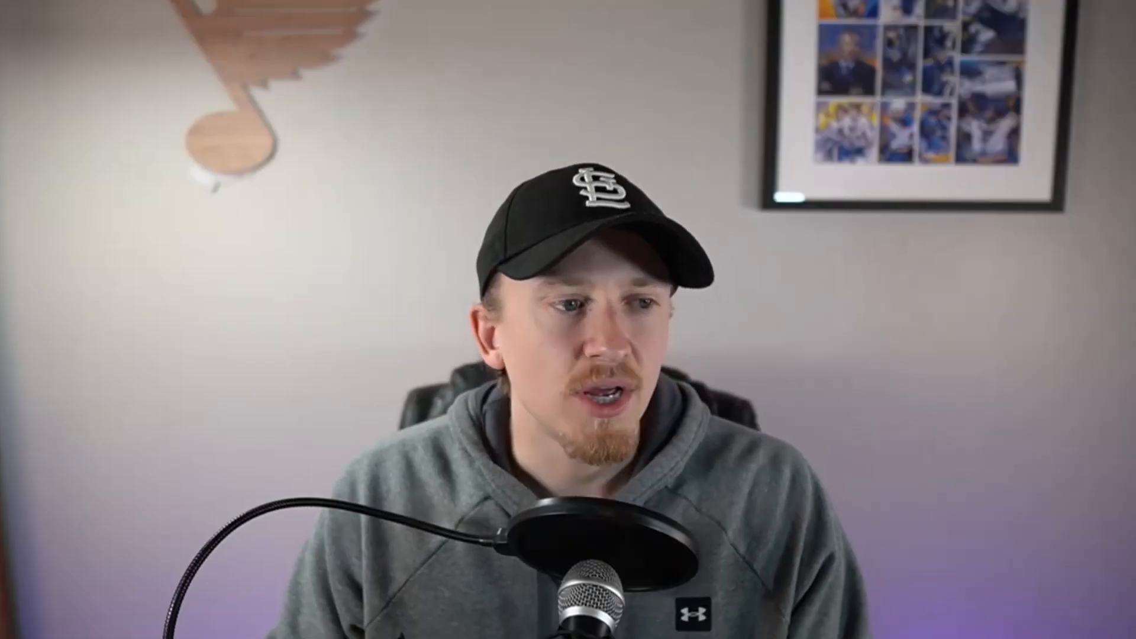